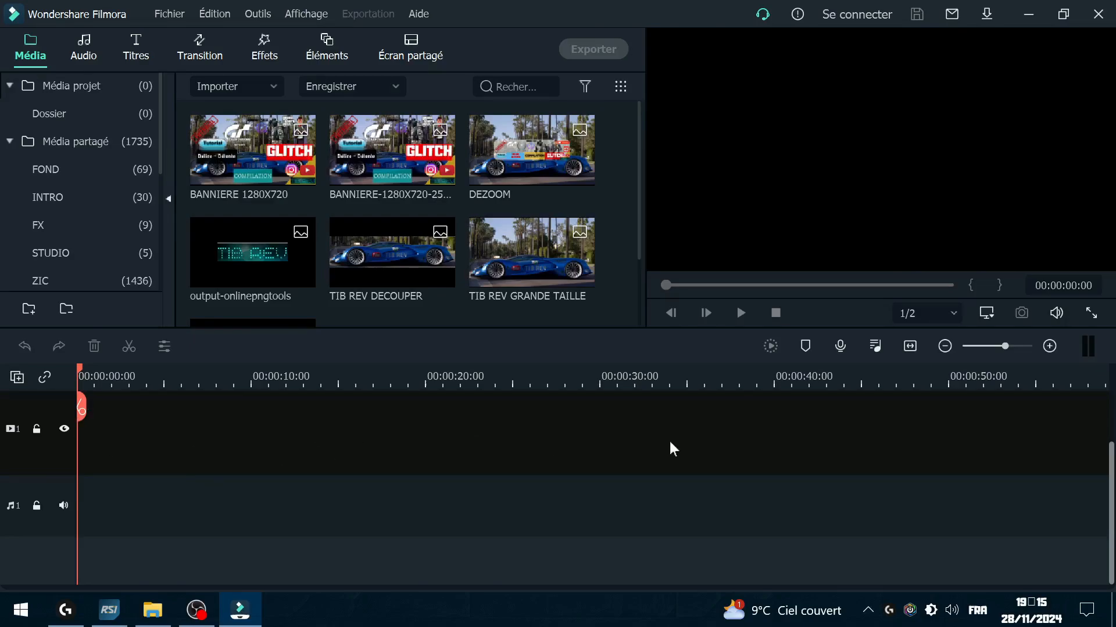
# Step: Add the v1 clip from the INTRO media folder to the start of video track 1, matching the project to 1920 x 1080 30fps
pyautogui.moveTo(81, 408); pyautogui.dragTo(43, 419)
pyautogui.click(93, 177)
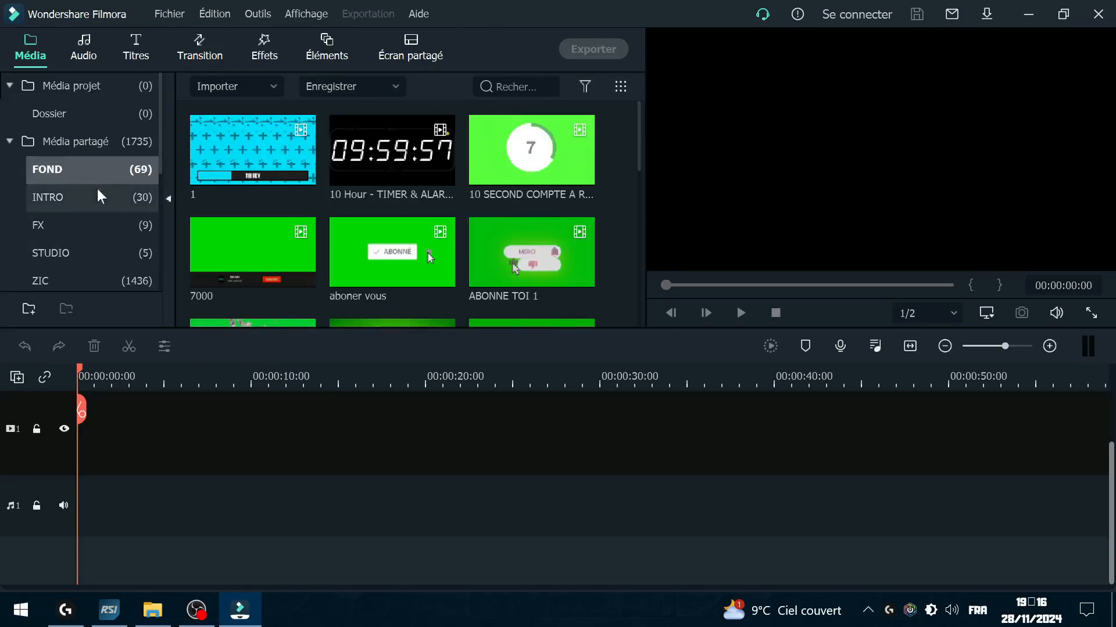
pyautogui.click(93, 198)
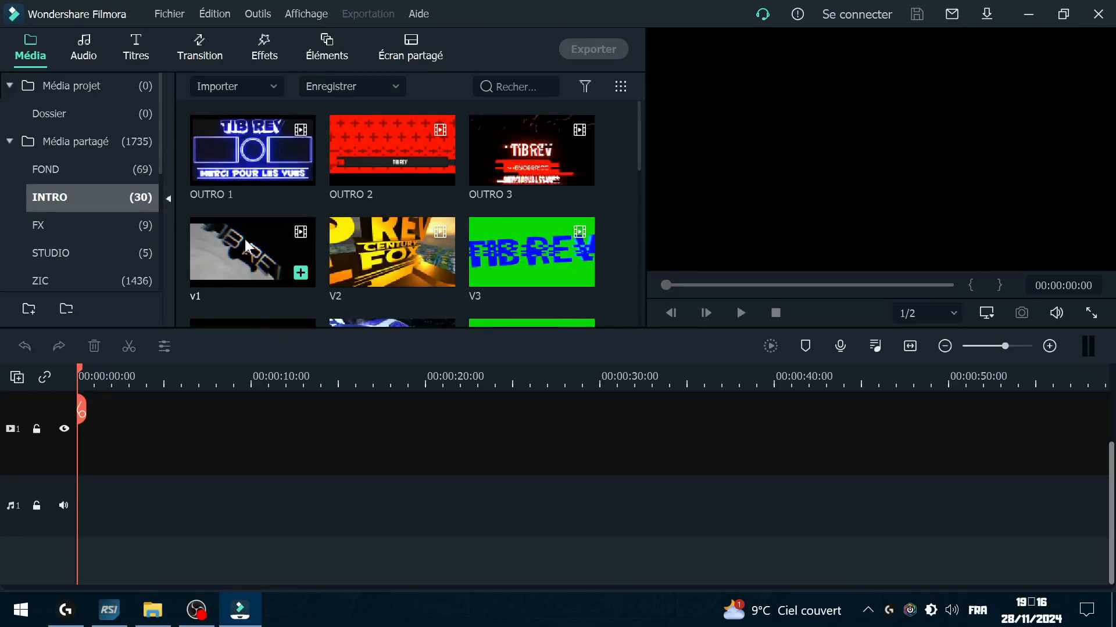
pyautogui.moveTo(250, 246); pyautogui.dragTo(76, 449)
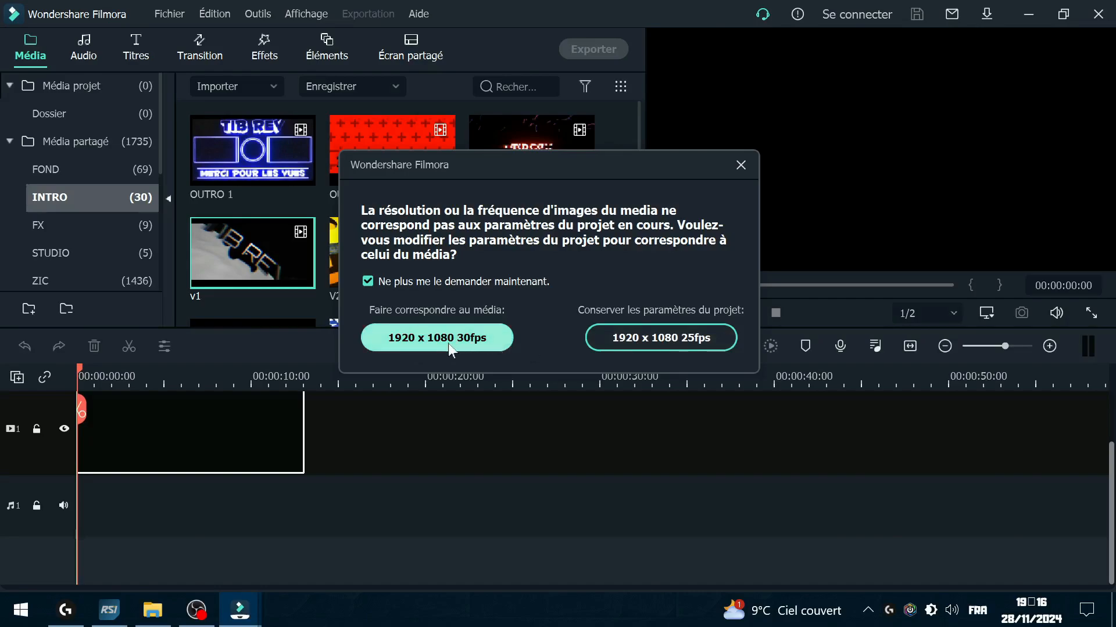
pyautogui.click(481, 349)
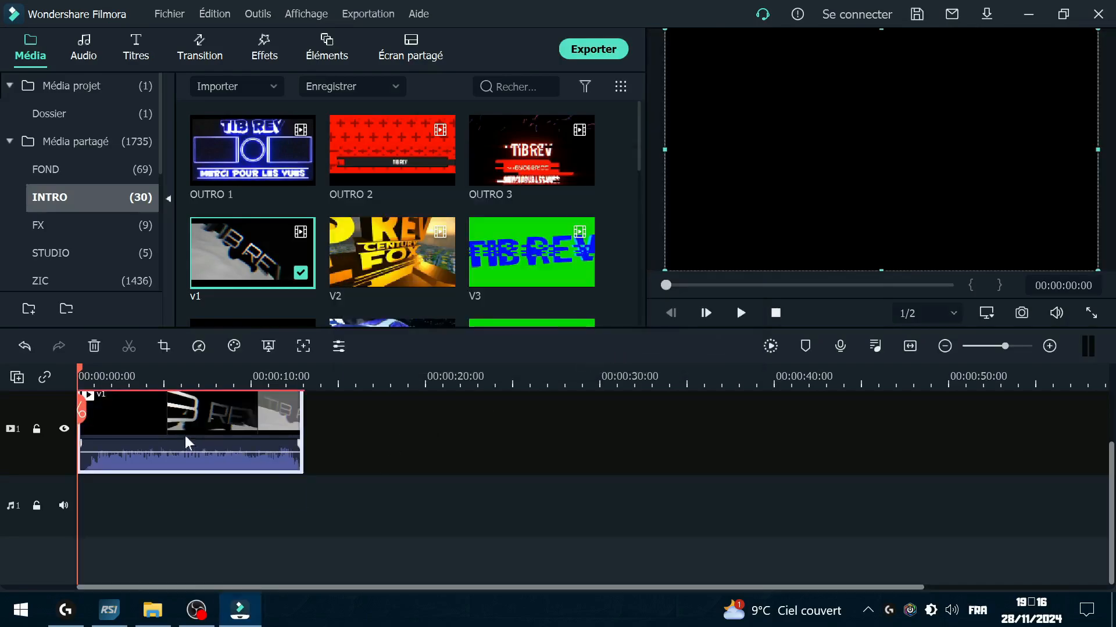
pyautogui.scroll(1, 109, 445)
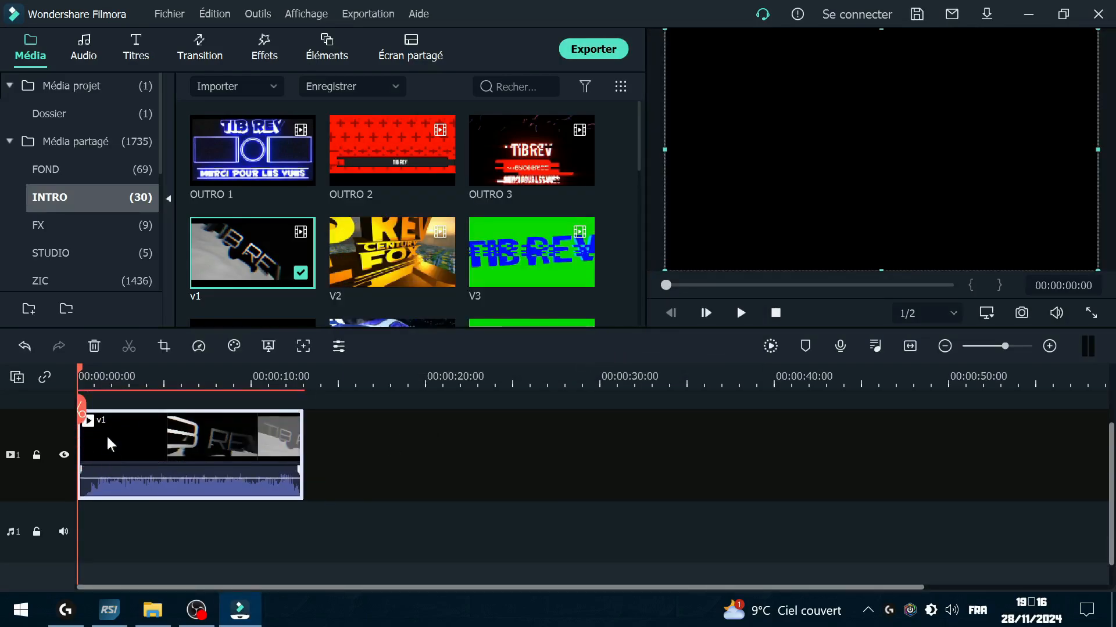
# Step: Scrub through the v1 clip at different timeline zoom levels, ending at 00:00:10:18
pyautogui.moveTo(81, 405); pyautogui.dragTo(153, 445)
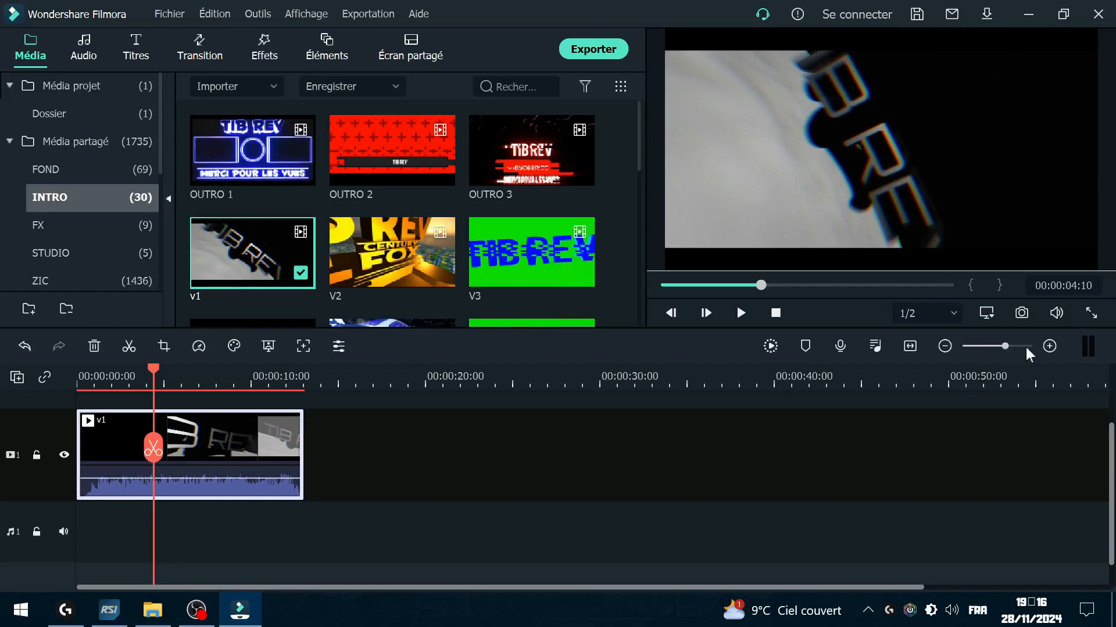
pyautogui.click(1049, 347)
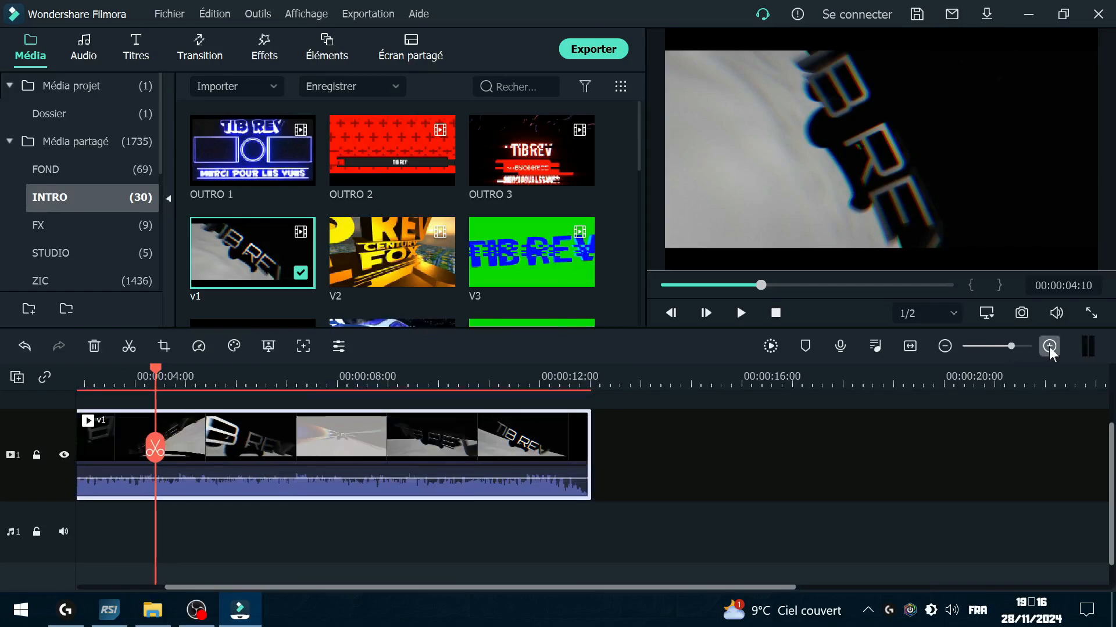
pyautogui.click(1050, 347)
pyautogui.moveTo(157, 447); pyautogui.dragTo(257, 447)
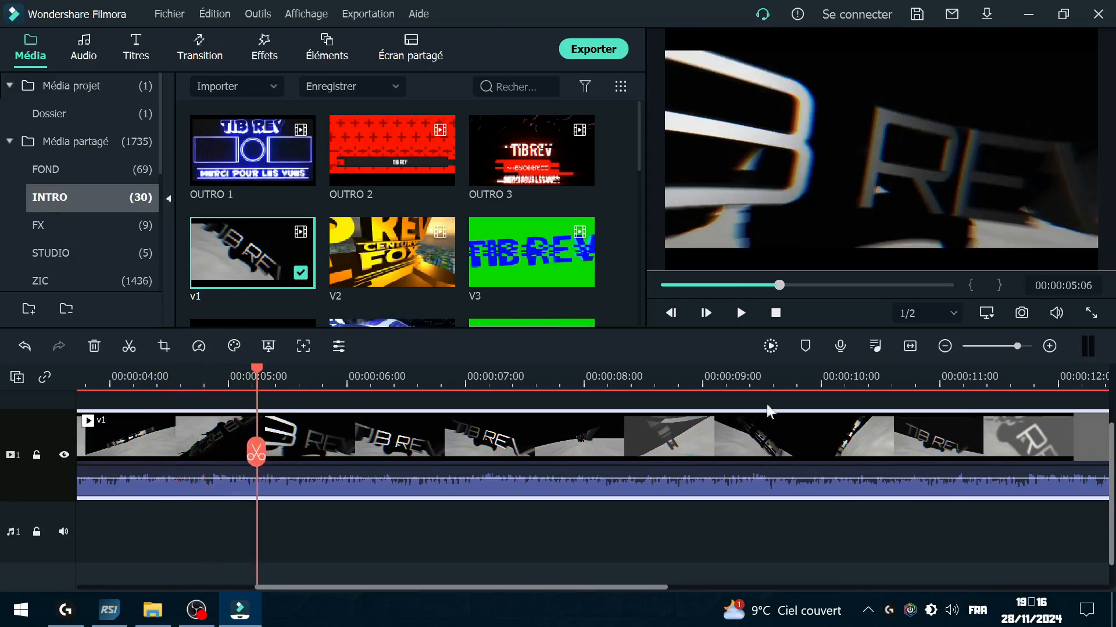
pyautogui.click(950, 346)
pyautogui.click(950, 347)
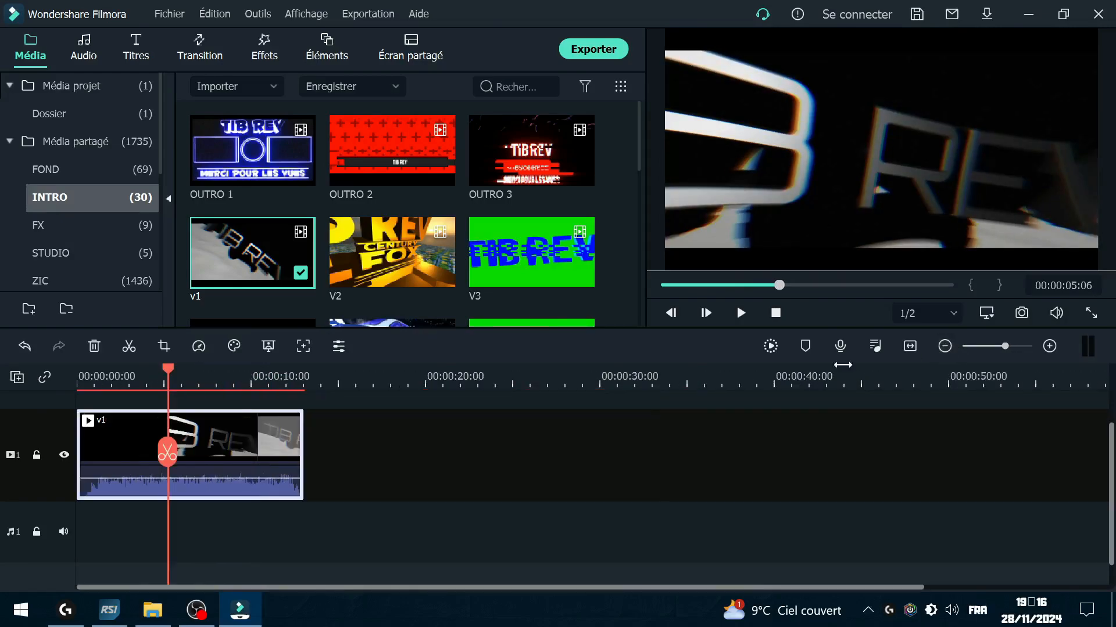
pyautogui.moveTo(168, 459); pyautogui.dragTo(266, 465)
# Step: Append the V2 and V3 intro clips after v1 on video track 1
pyautogui.moveTo(391, 259); pyautogui.dragTo(322, 475)
pyautogui.moveTo(531, 253); pyautogui.dragTo(664, 469)
pyautogui.click(944, 346)
pyautogui.click(945, 346)
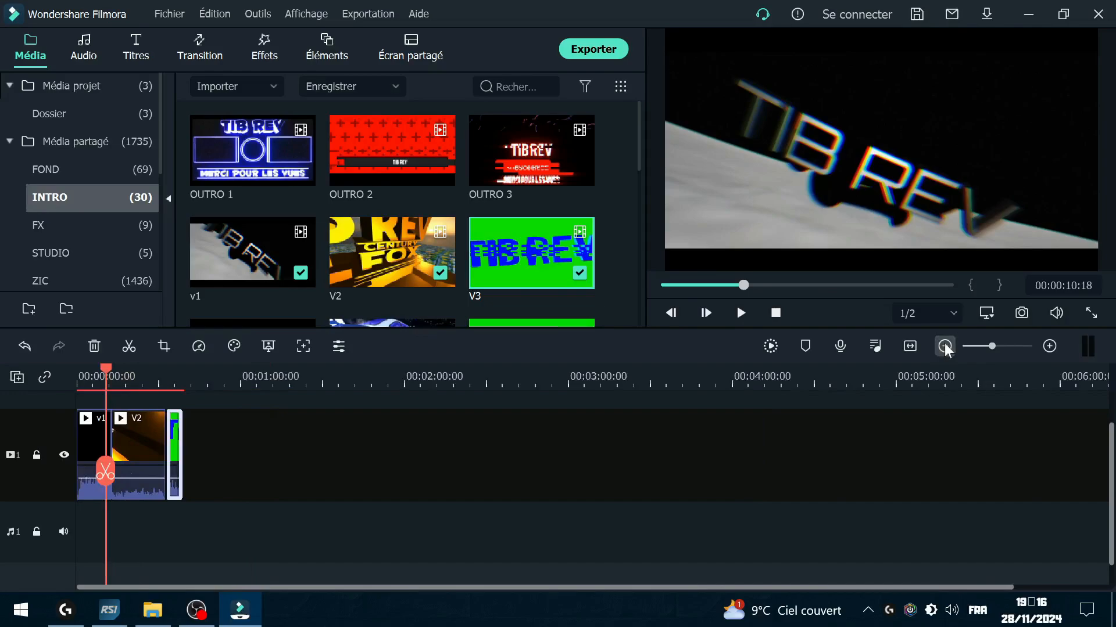
# Step: Examine the v1, V2 and V3 clips and their joins on the timeline, selecting each clip in turn
pyautogui.click(1049, 346)
pyautogui.click(1049, 346)
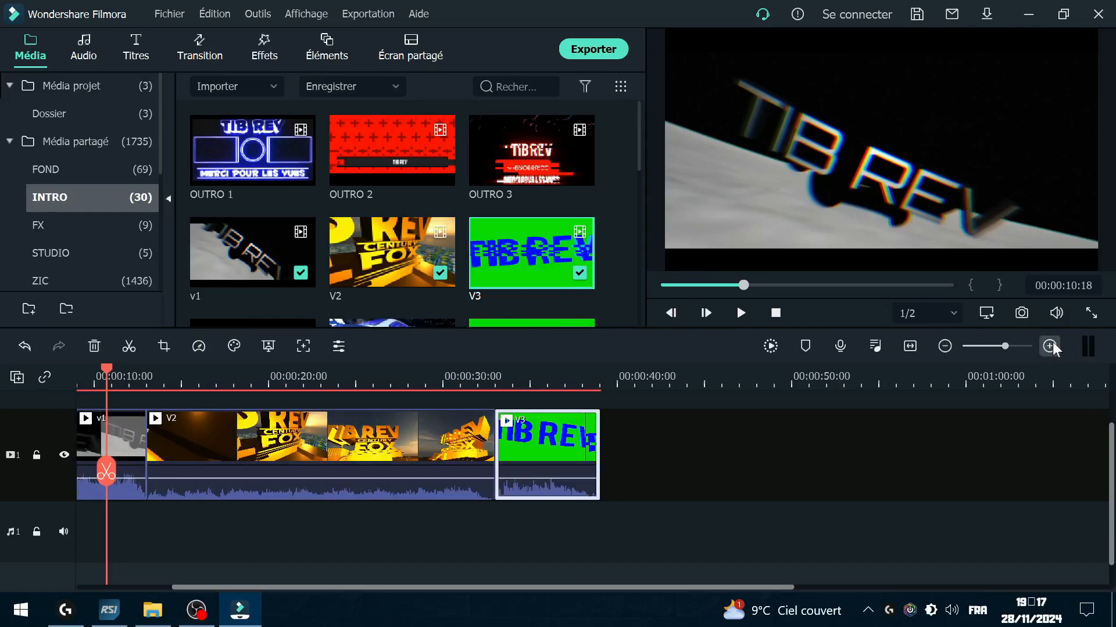
pyautogui.click(1050, 347)
pyautogui.click(1049, 346)
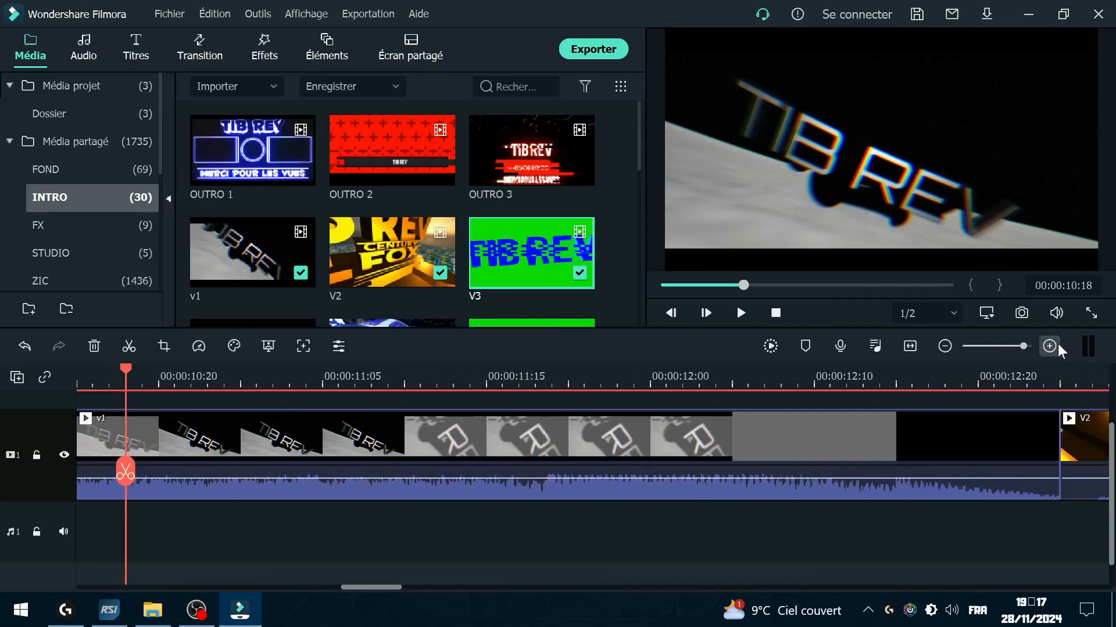
pyautogui.click(1050, 346)
pyautogui.click(944, 346)
pyautogui.click(945, 346)
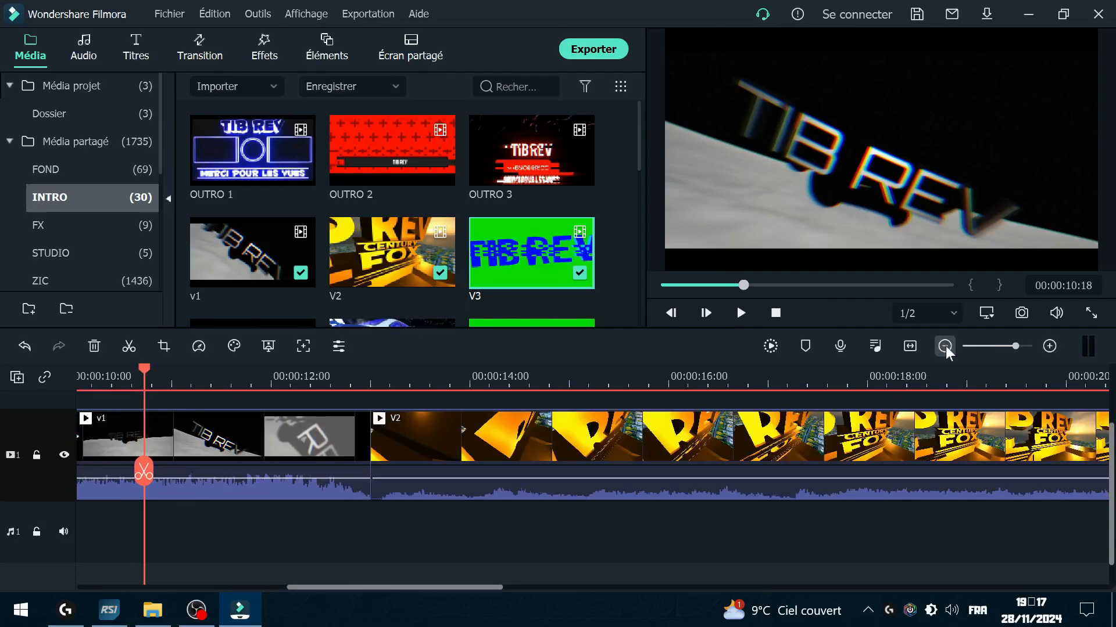
pyautogui.click(944, 347)
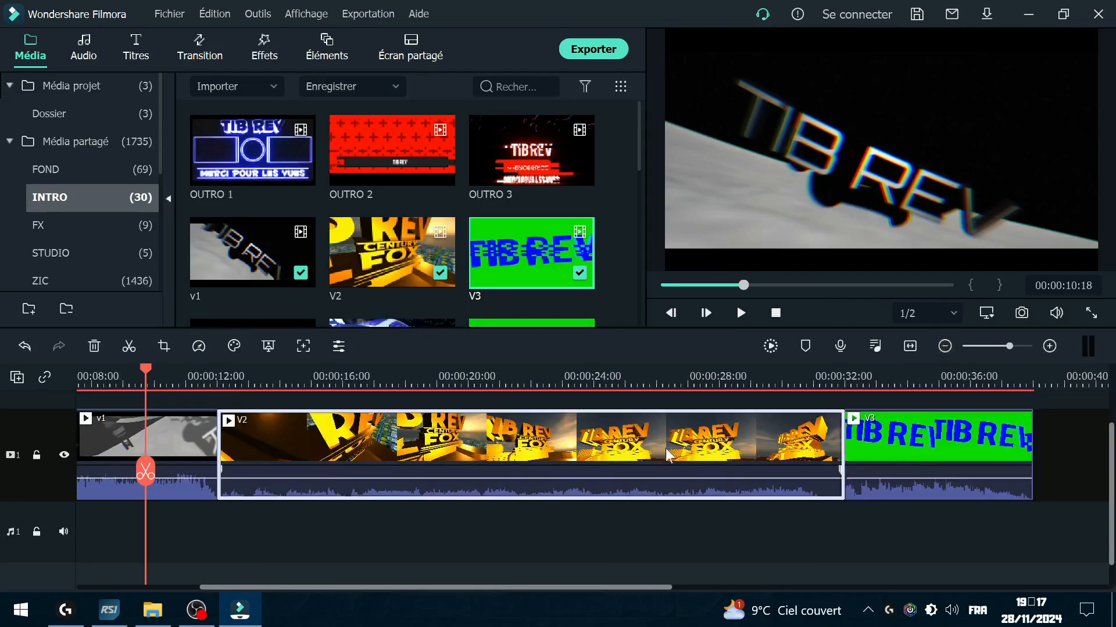
pyautogui.click(515, 443)
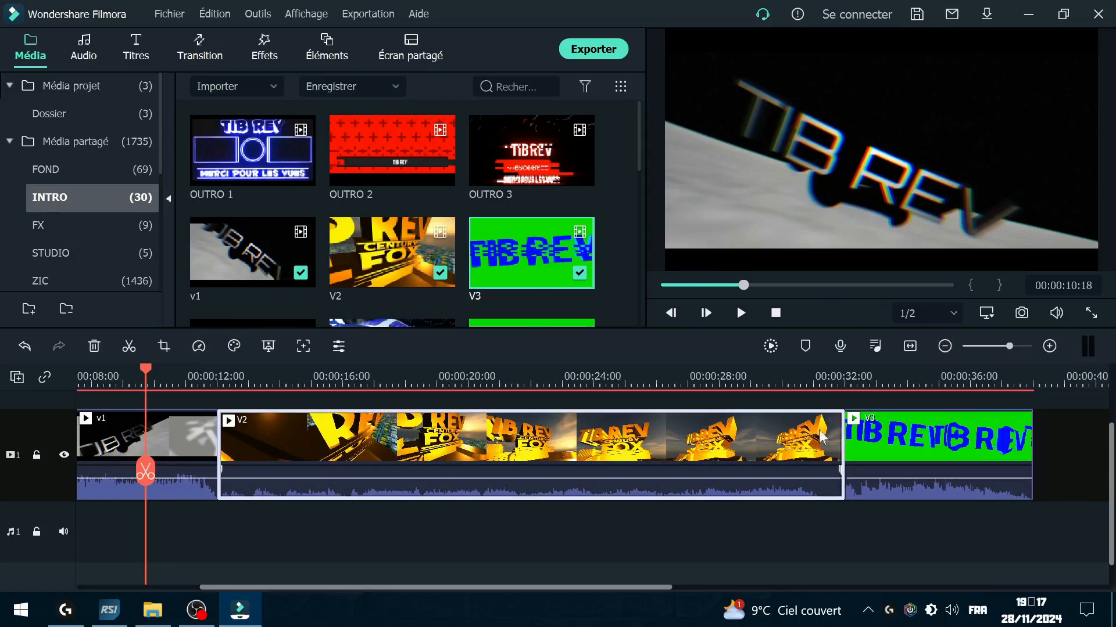
pyautogui.click(947, 431)
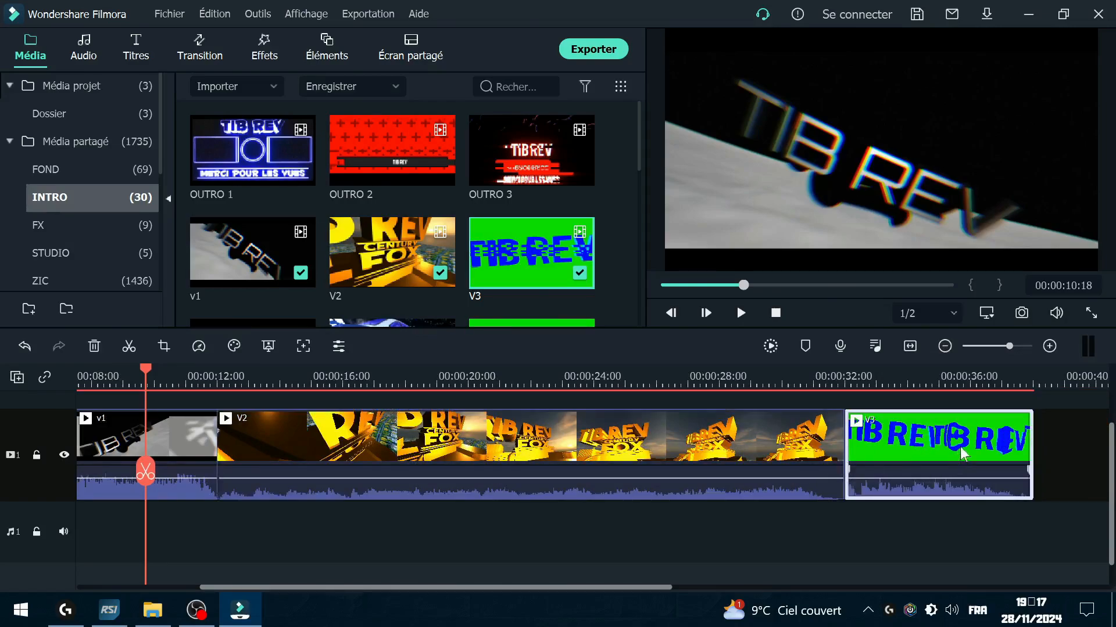
pyautogui.click(538, 447)
pyautogui.click(178, 430)
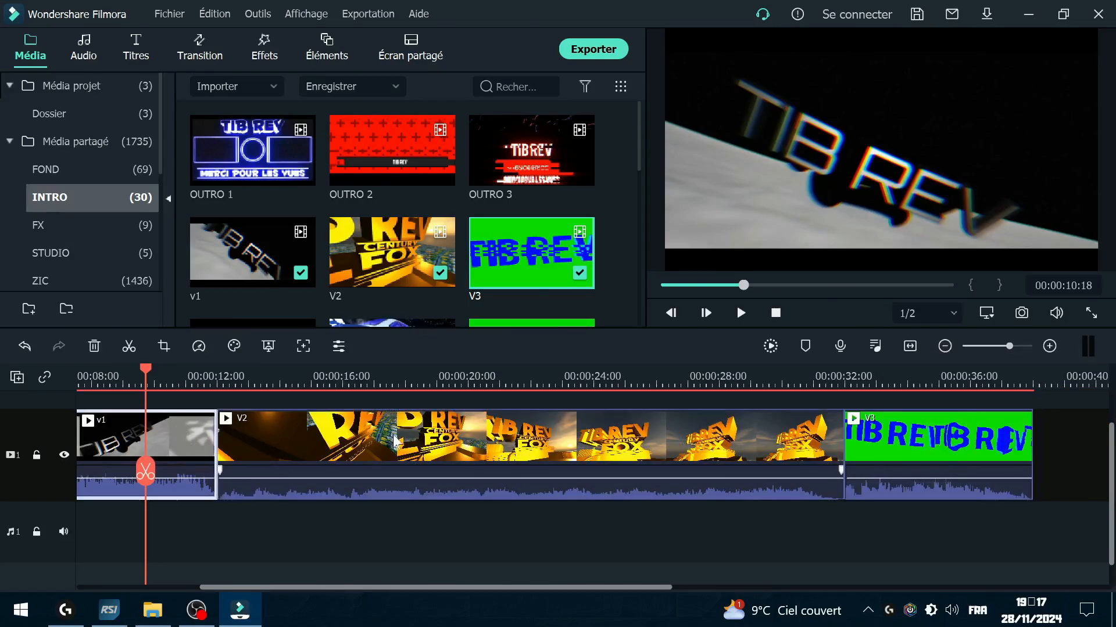
pyautogui.click(398, 441)
# Step: Delete the V3 and V2 clips from video track 1, keeping only v1
pyautogui.click(911, 451)
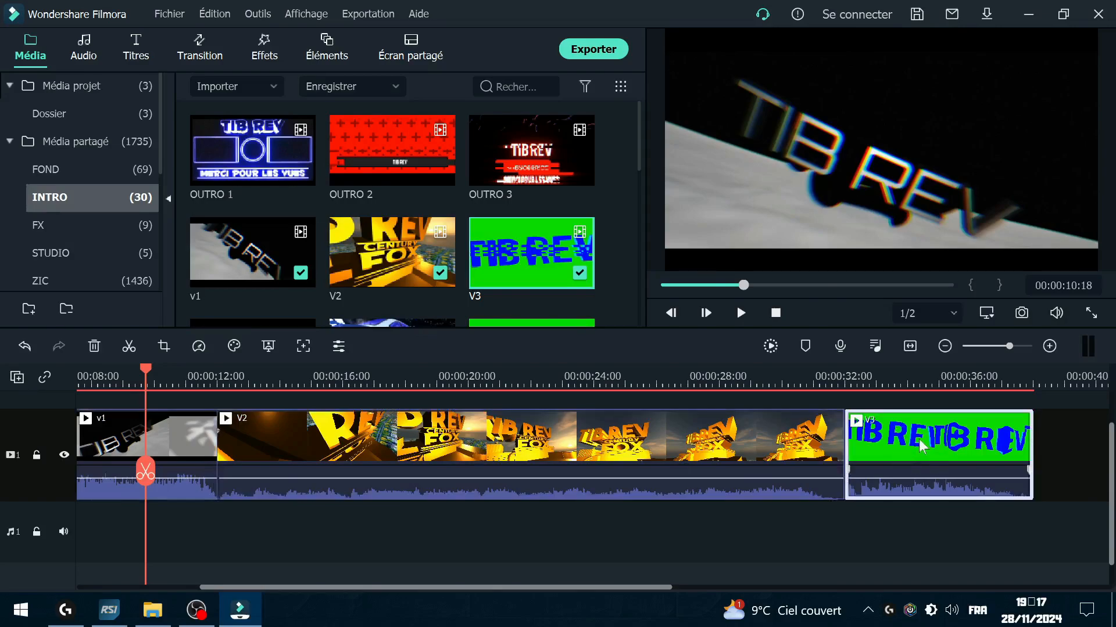
pyautogui.click(93, 348)
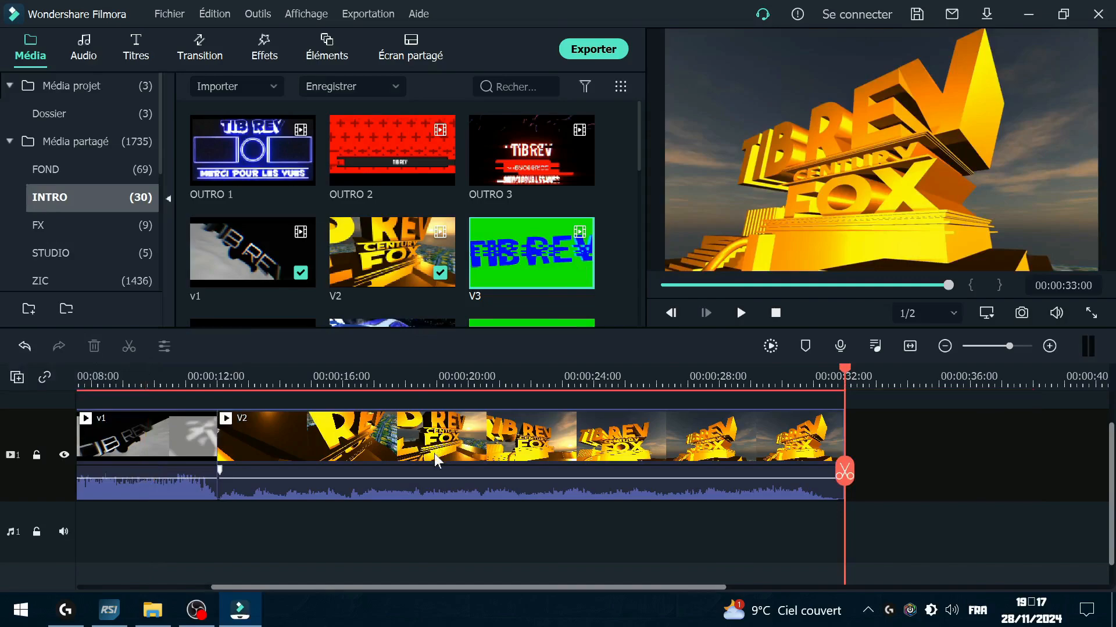
pyautogui.click(436, 459)
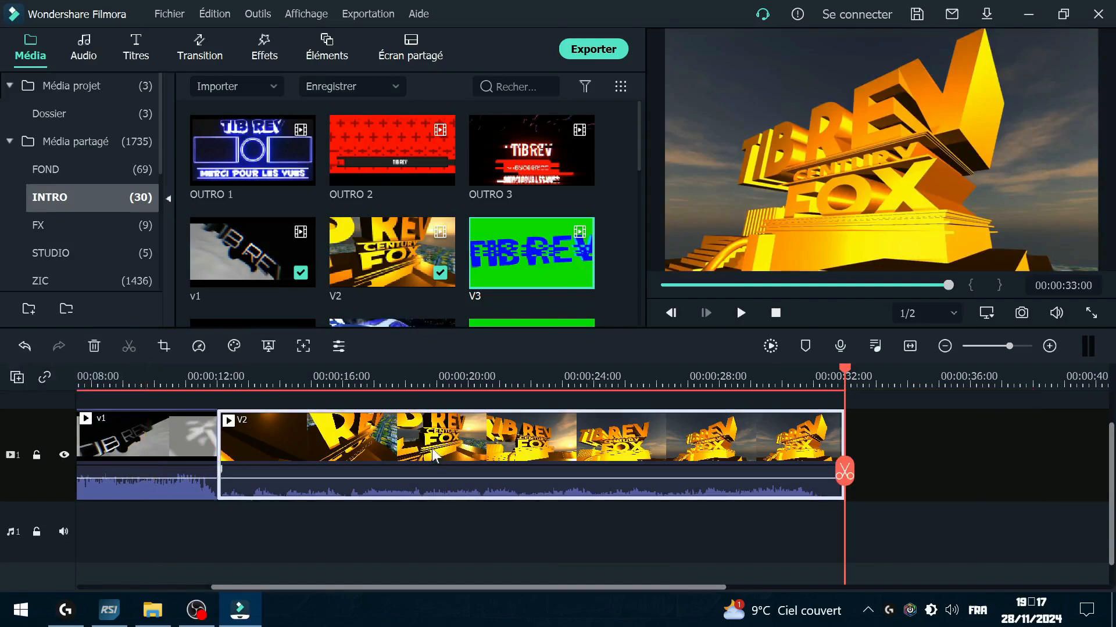
pyautogui.click(94, 347)
# Step: Split the v1 clip at 00:00:06:24 and shift its second part further along the track, leaving a gap
pyautogui.moveTo(219, 469); pyautogui.dragTo(301, 488)
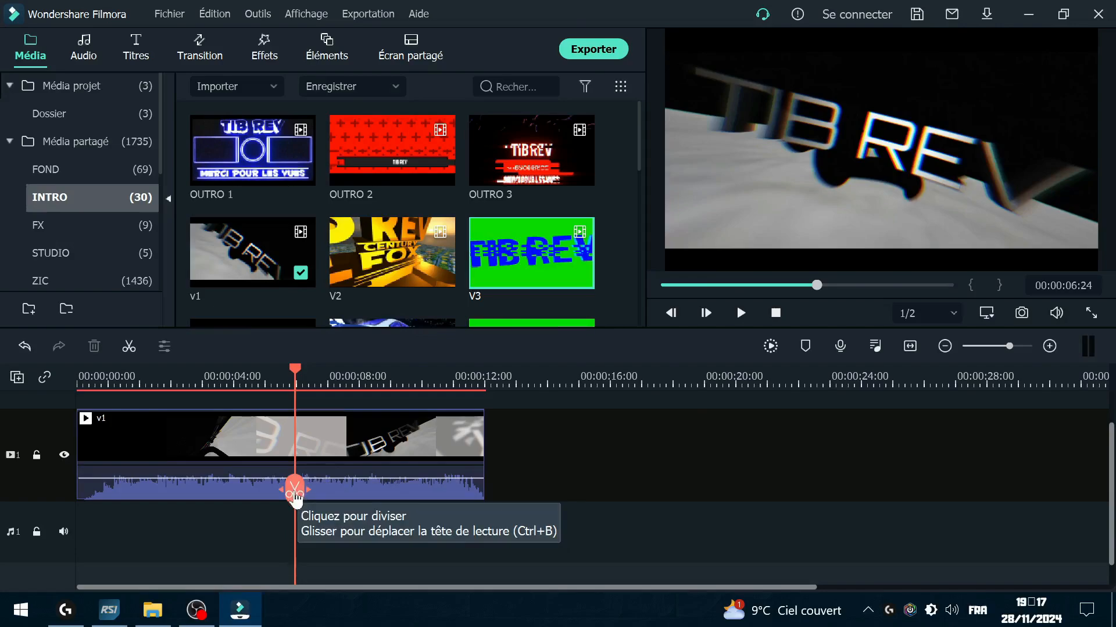
pyautogui.click(295, 493)
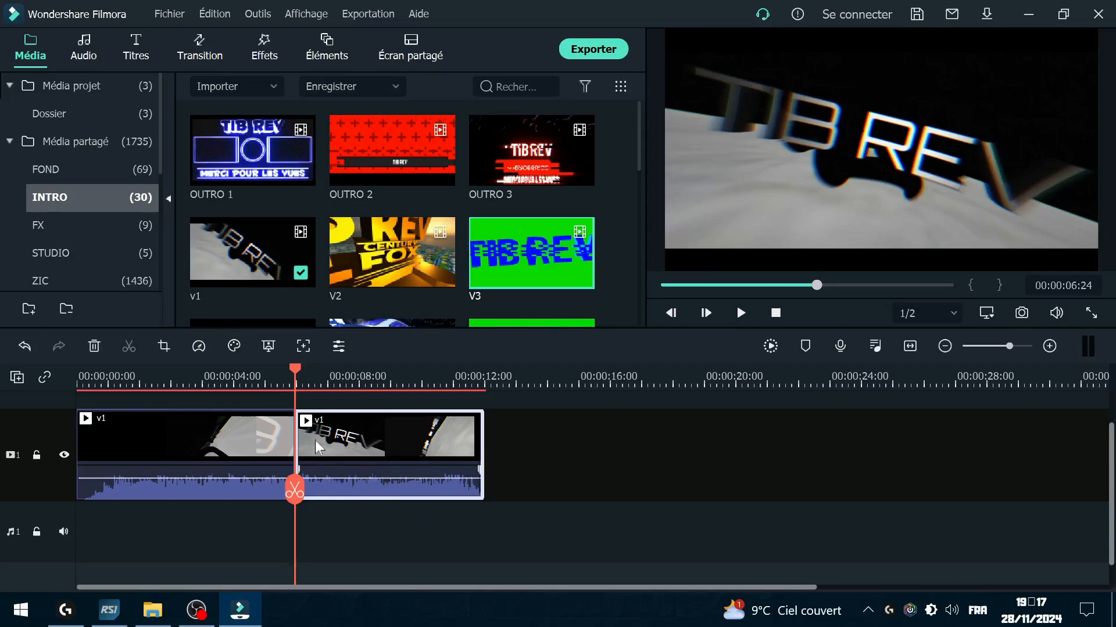
pyautogui.moveTo(329, 448); pyautogui.dragTo(507, 452)
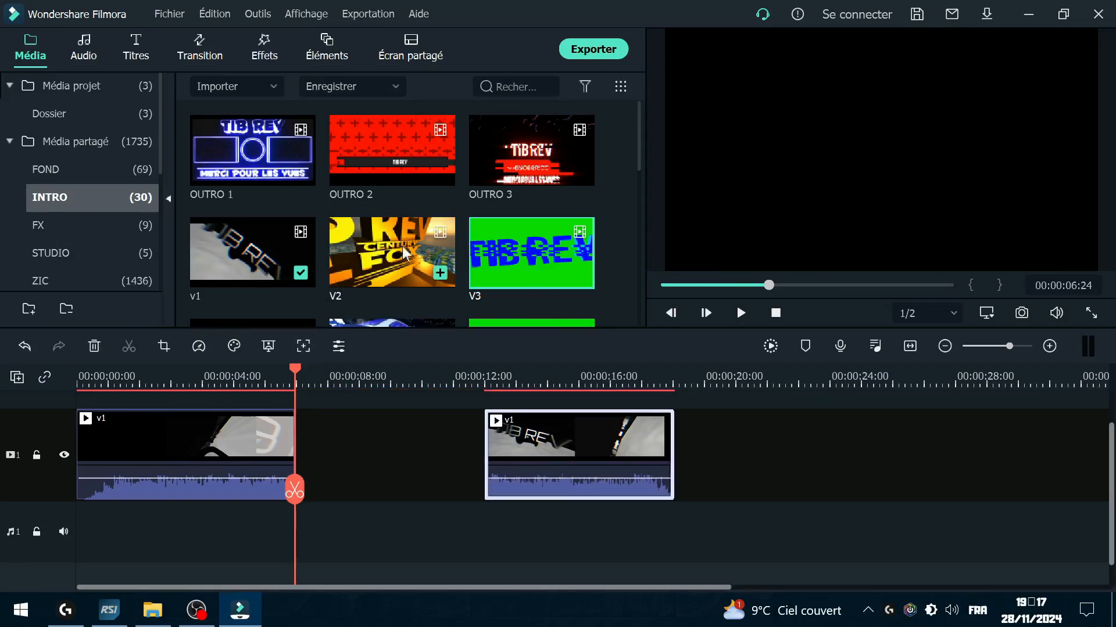
# Step: Insert the V2 clip between the two parts of v1 on video track 1, directly after the first part
pyautogui.moveTo(400, 254); pyautogui.dragTo(304, 463)
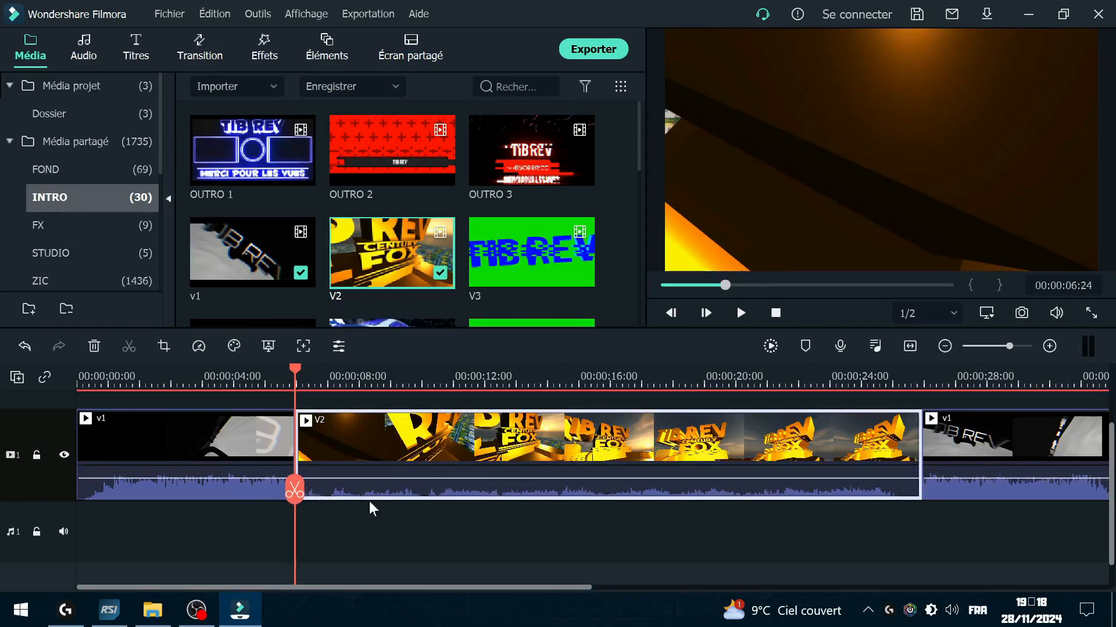
pyautogui.click(945, 346)
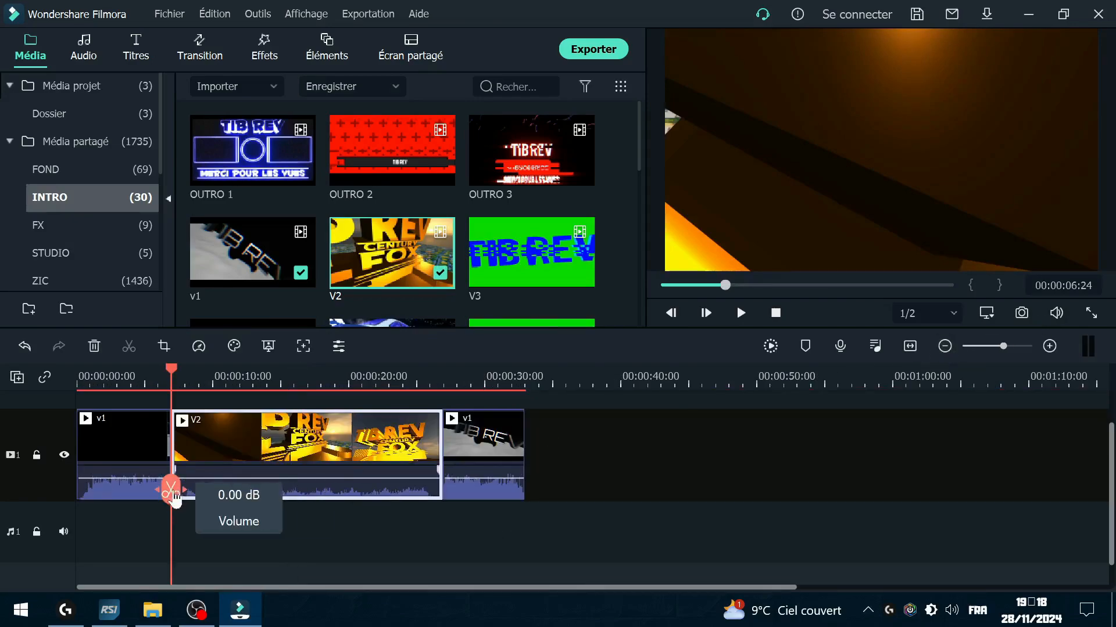
pyautogui.click(217, 524)
pyautogui.moveTo(171, 489); pyautogui.dragTo(622, 494)
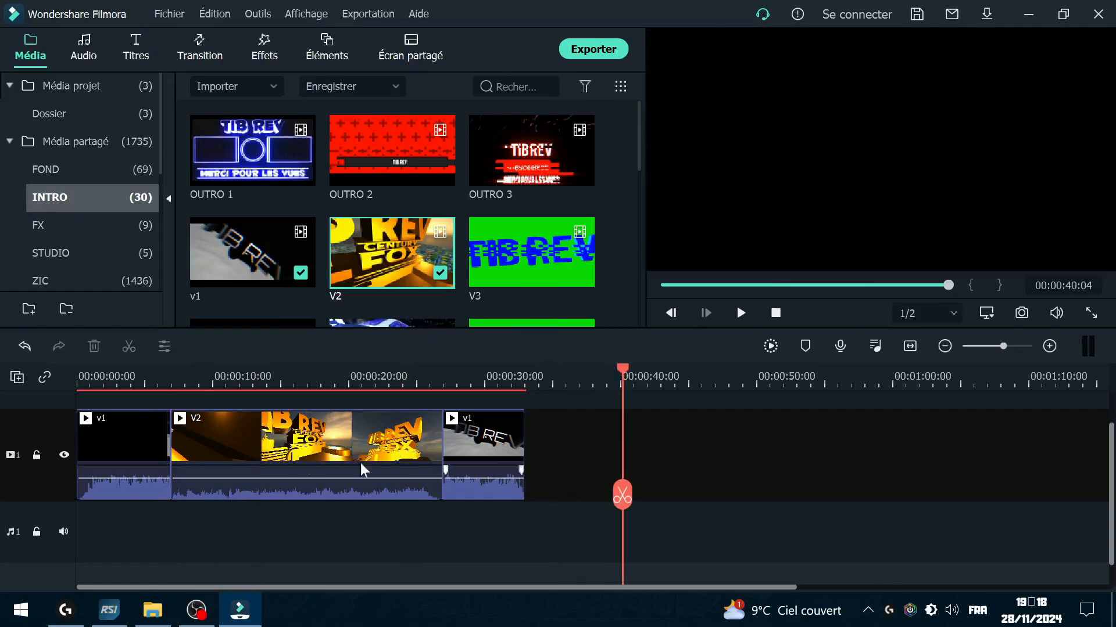
pyautogui.click(114, 452)
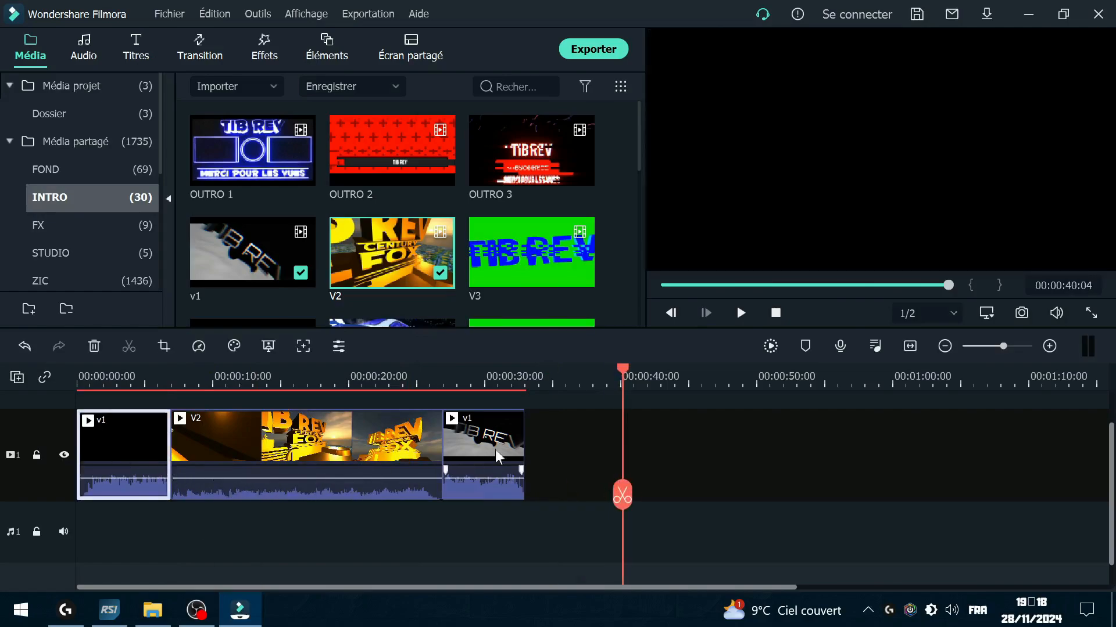
pyautogui.click(491, 447)
pyautogui.click(134, 448)
pyautogui.click(495, 442)
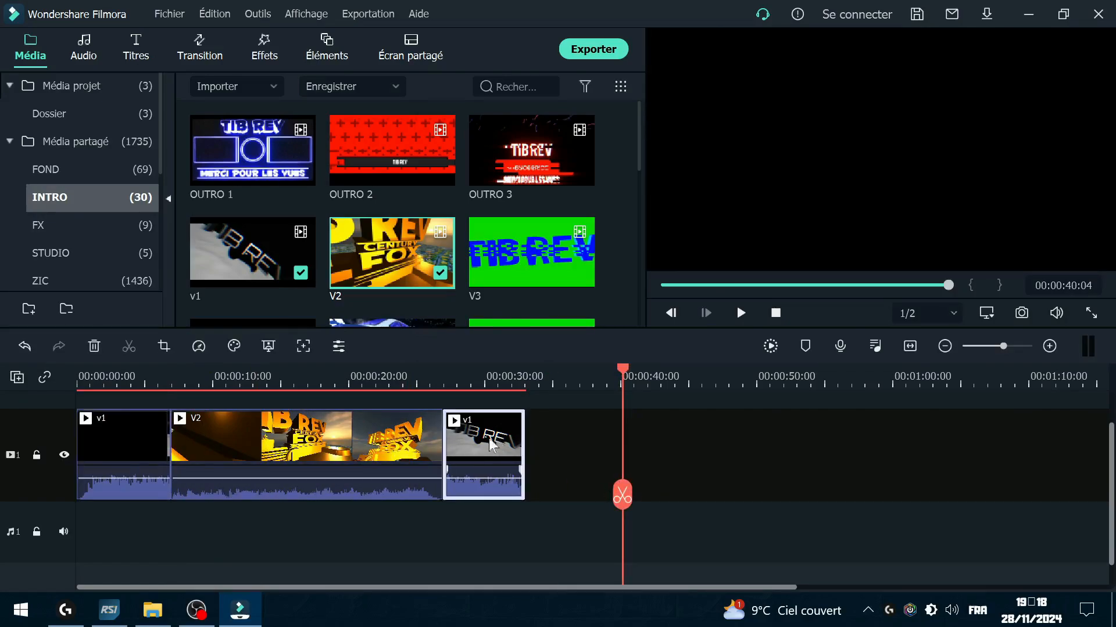
# Step: Split the V2 clip at 00:00:18:24 and delete the part before the cut
pyautogui.click(269, 452)
pyautogui.moveTo(622, 494); pyautogui.dragTo(204, 492)
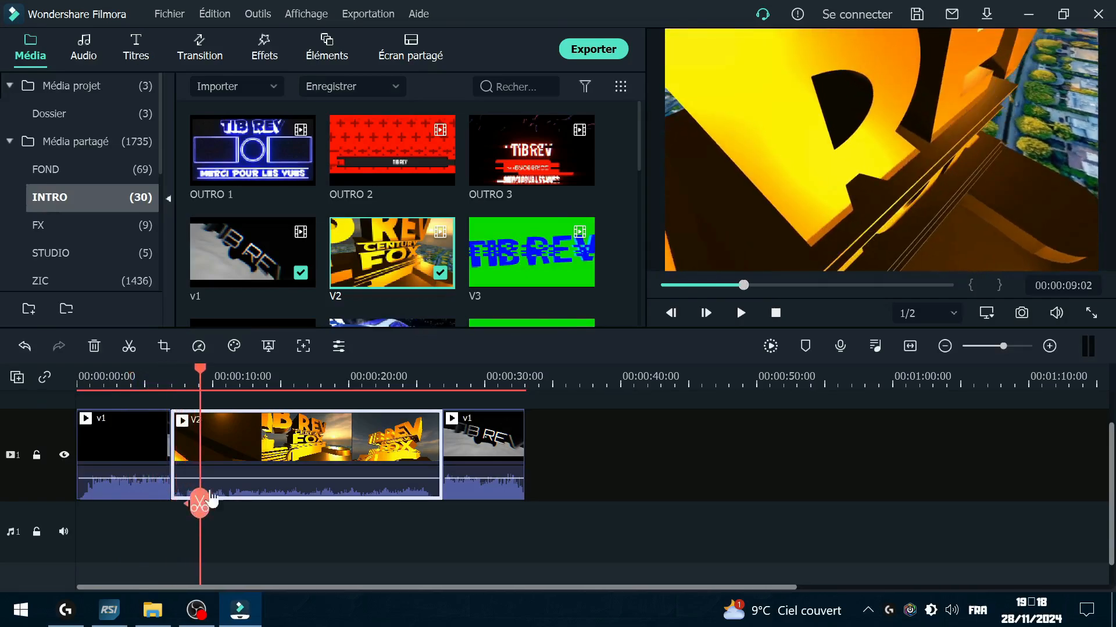
pyautogui.click(1049, 346)
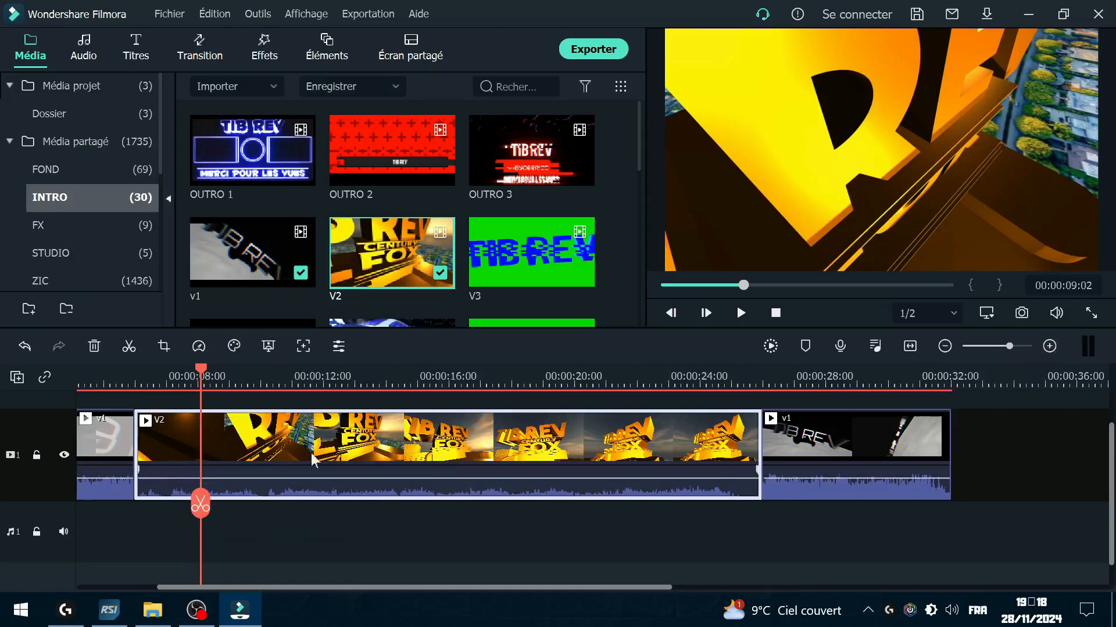
pyautogui.moveTo(201, 499); pyautogui.dragTo(511, 492)
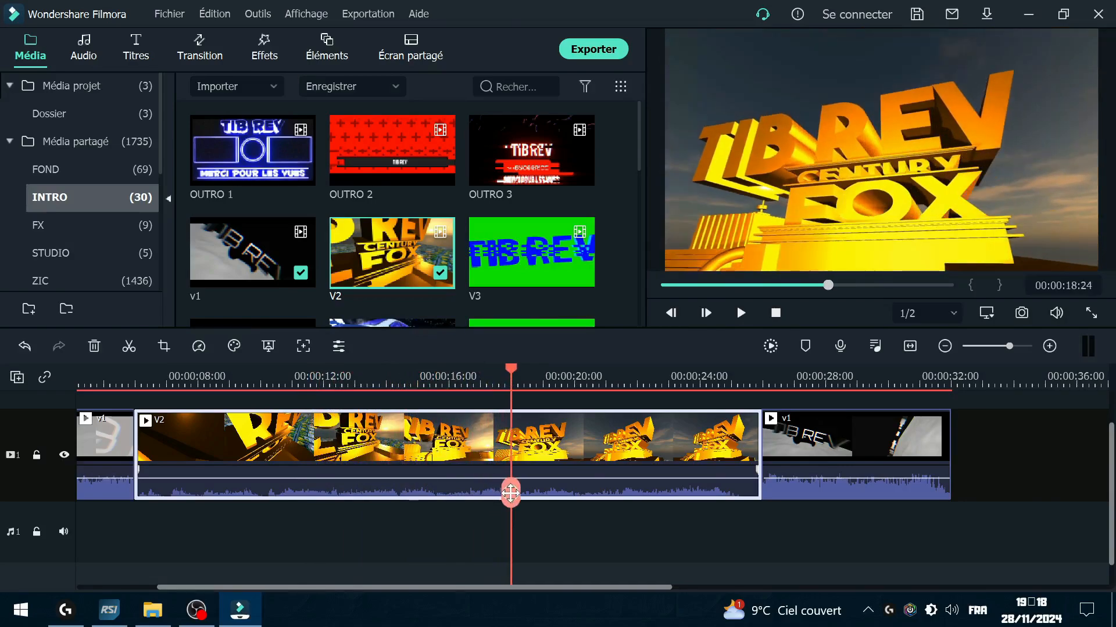
pyautogui.click(511, 494)
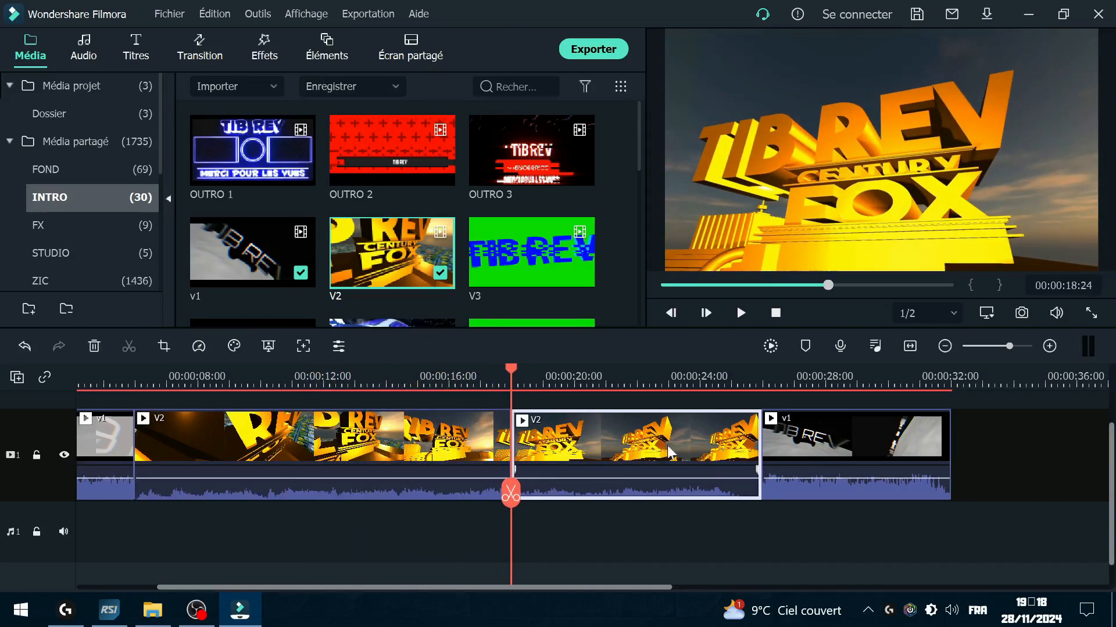
pyautogui.click(310, 446)
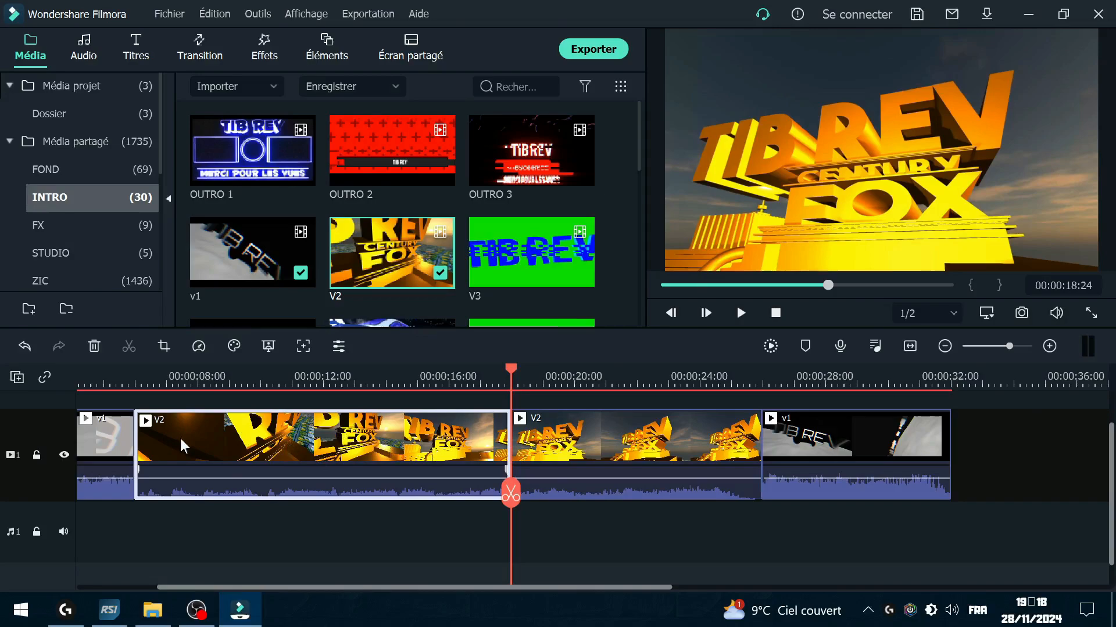
pyautogui.click(94, 346)
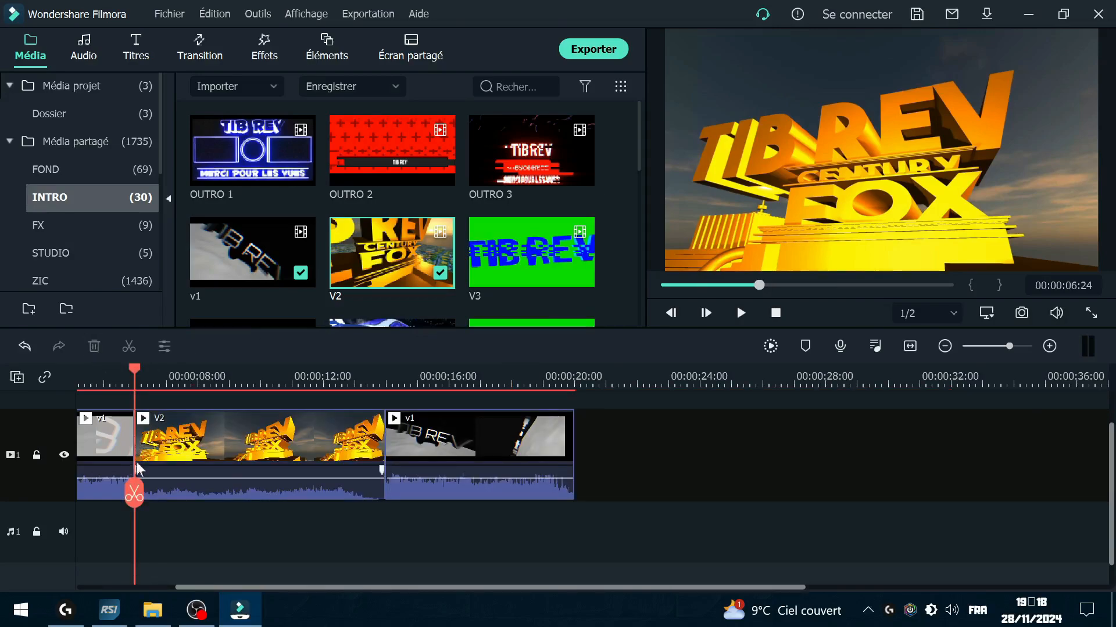
# Step: Split the V2 clip at 00:00:10:22 and delete the part after the cut
pyautogui.moveTo(145, 505)
pyautogui.mouseDown()
pyautogui.moveTo(133, 493)
pyautogui.moveTo(148, 492)
pyautogui.moveTo(133, 492)
pyautogui.mouseUp()
pyautogui.moveTo(124, 492); pyautogui.dragTo(133, 492)
pyautogui.click(1050, 351)
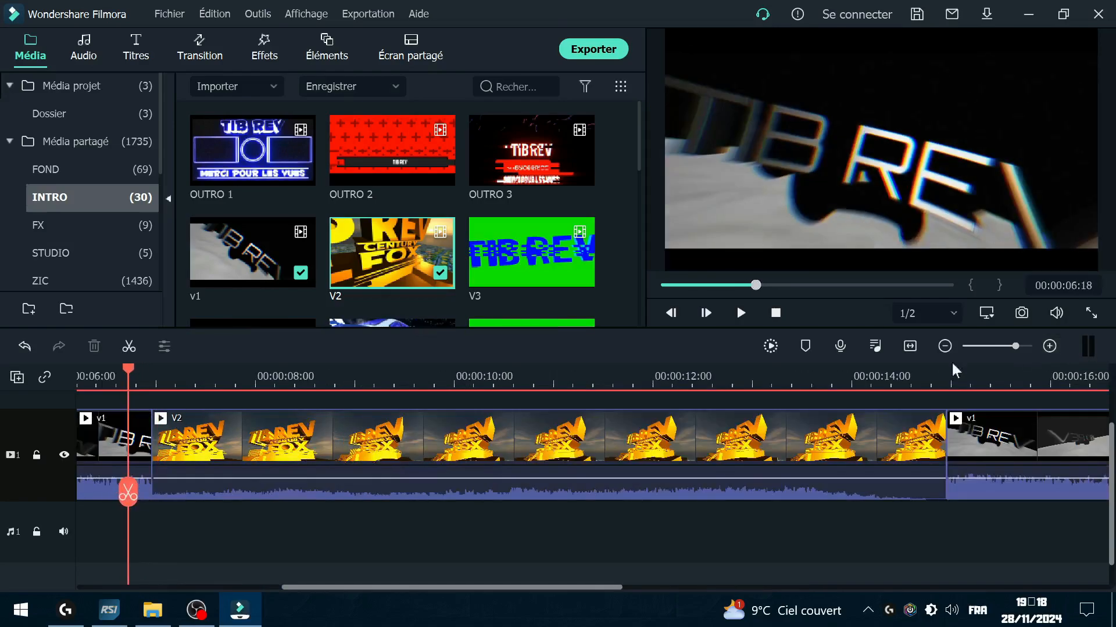
pyautogui.moveTo(128, 494); pyautogui.dragTo(542, 507)
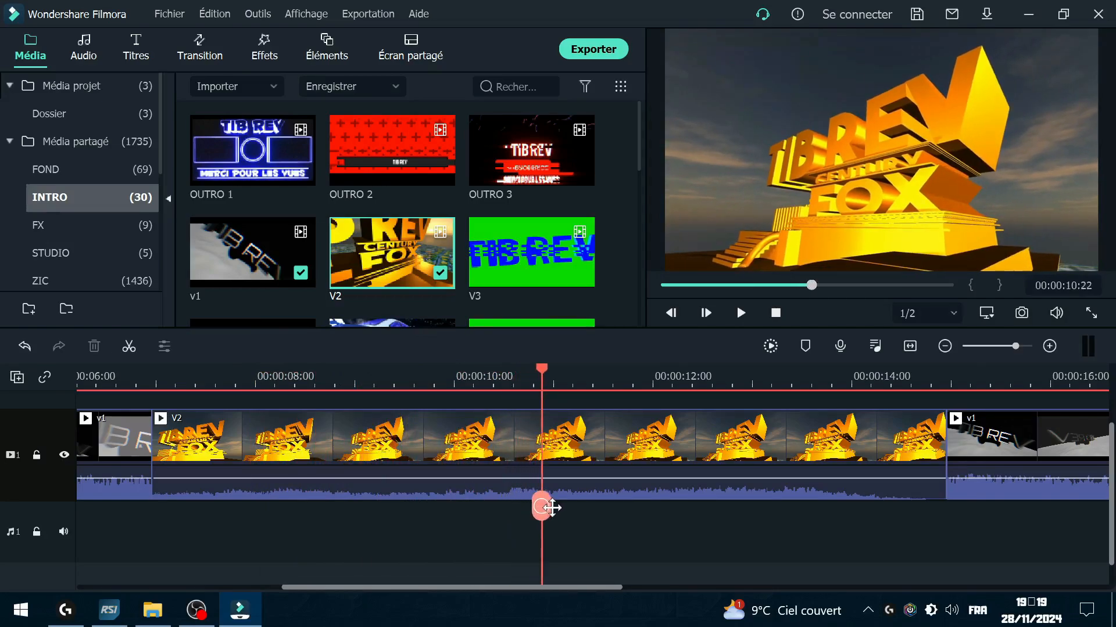
pyautogui.click(542, 509)
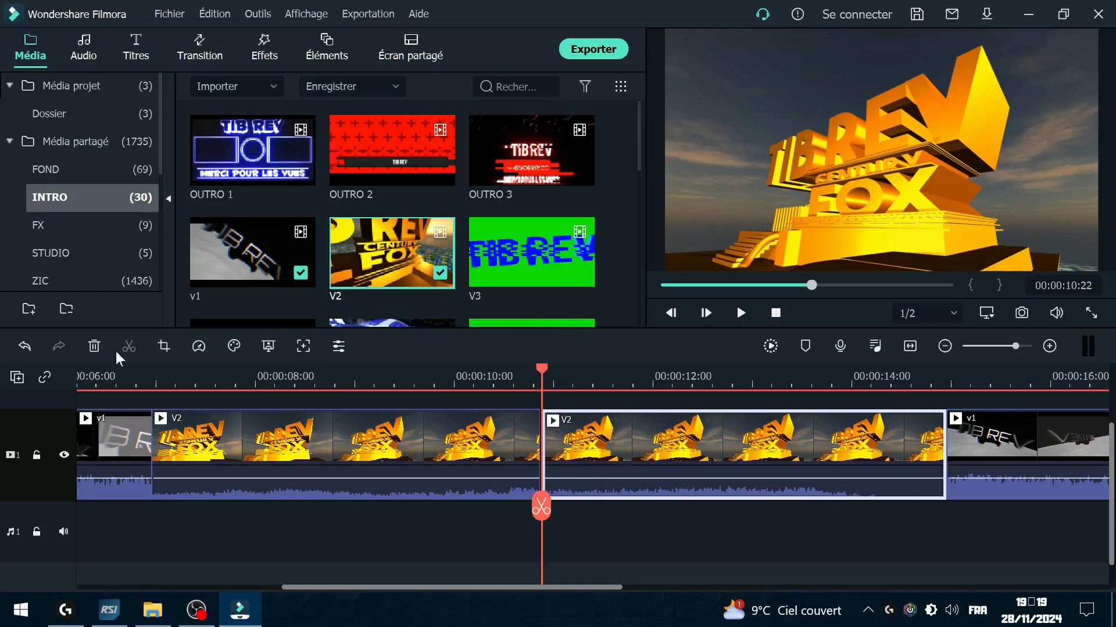
pyautogui.click(94, 347)
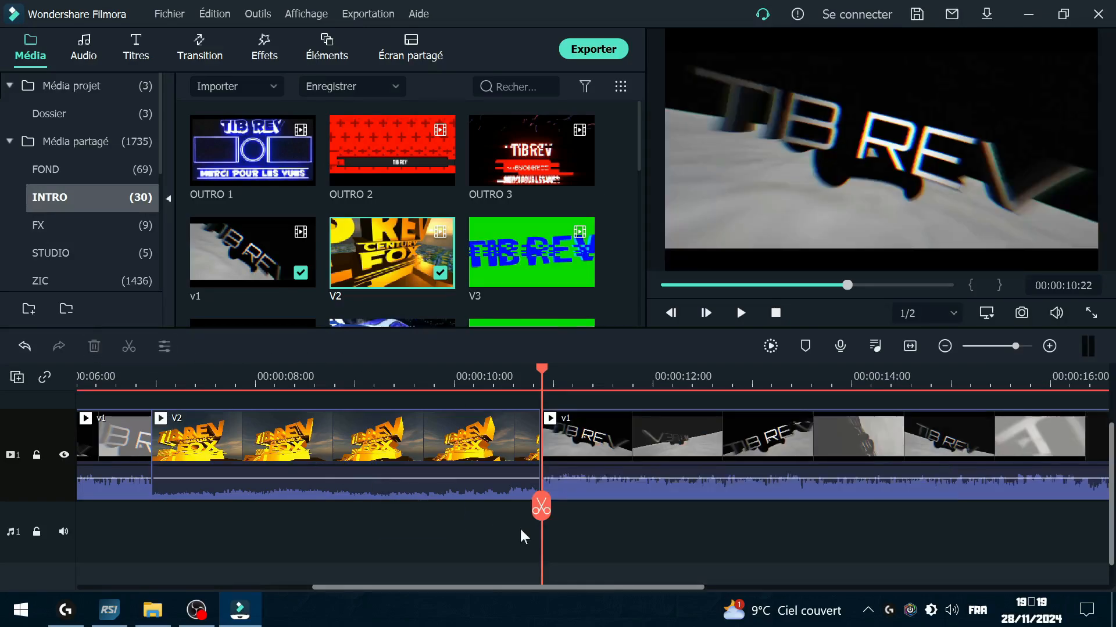
pyautogui.moveTo(542, 510); pyautogui.dragTo(33, 513)
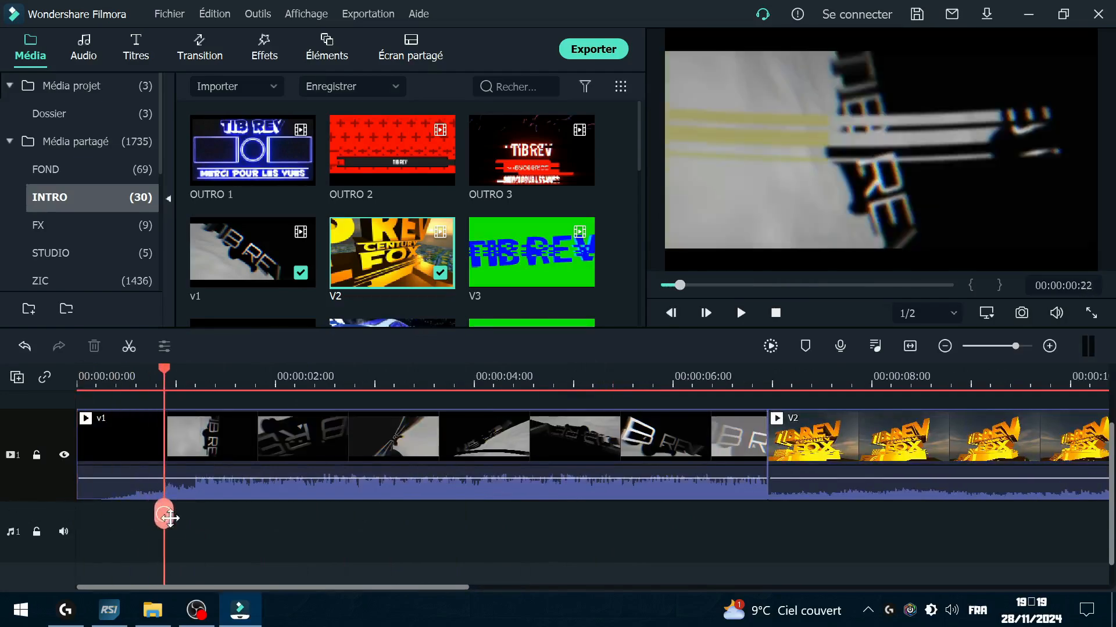
pyautogui.click(943, 350)
pyautogui.moveTo(105, 514); pyautogui.dragTo(190, 513)
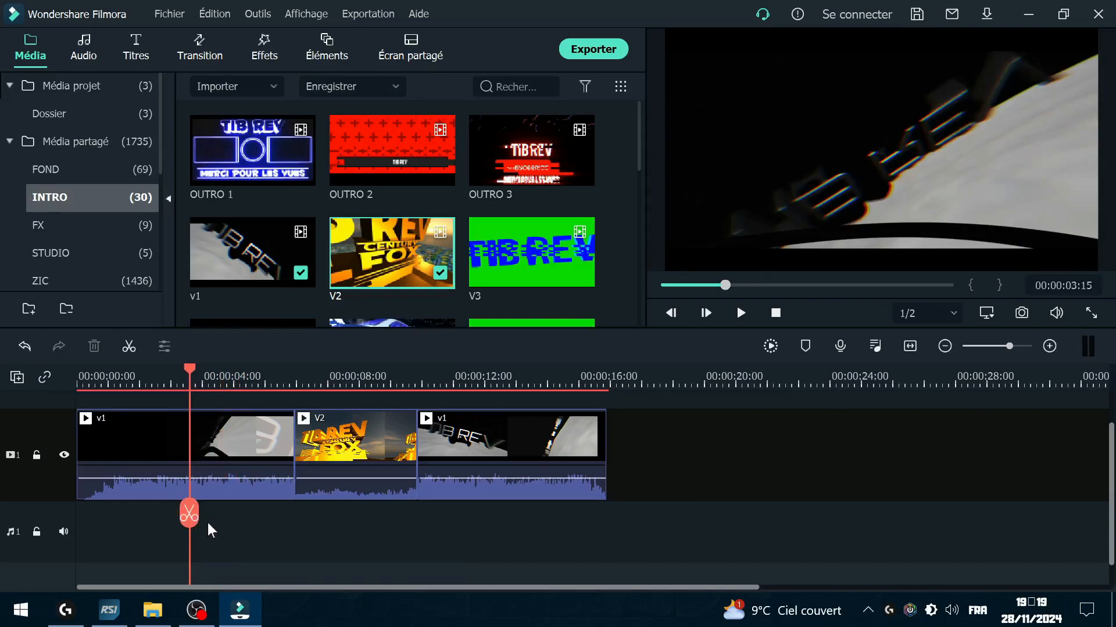
pyautogui.rightClick(228, 428)
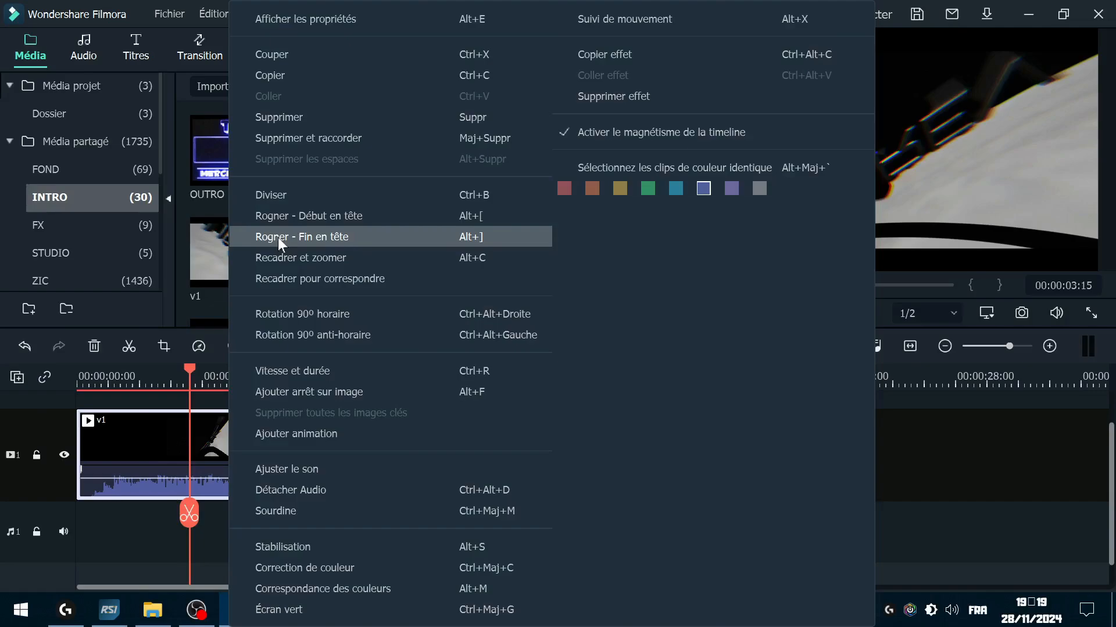
pyautogui.click(149, 529)
# Step: Speed up the V2 clip between the two v1 parts with a custom speed, keeping ripple propagation on
pyautogui.moveTo(189, 514); pyautogui.dragTo(318, 499)
pyautogui.click(349, 445)
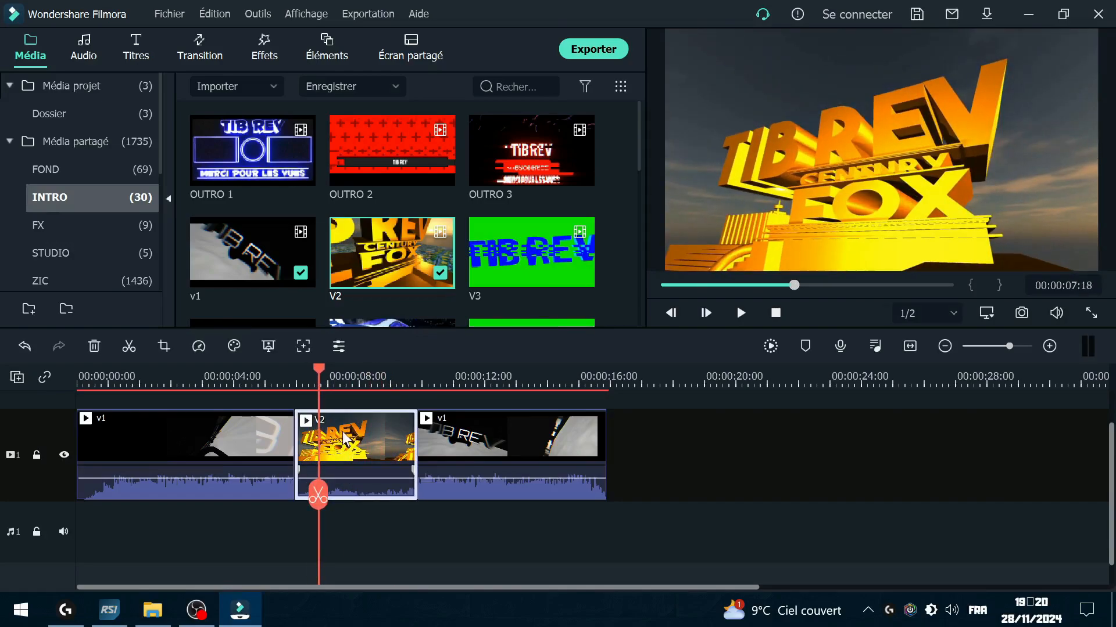
pyautogui.rightClick(344, 439)
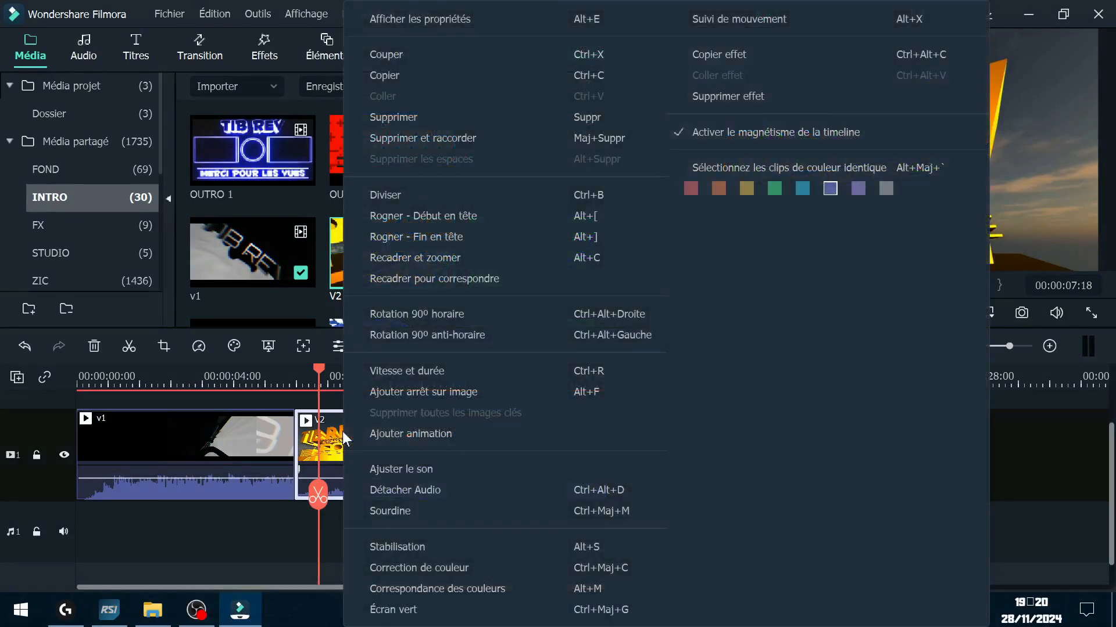
pyautogui.click(381, 376)
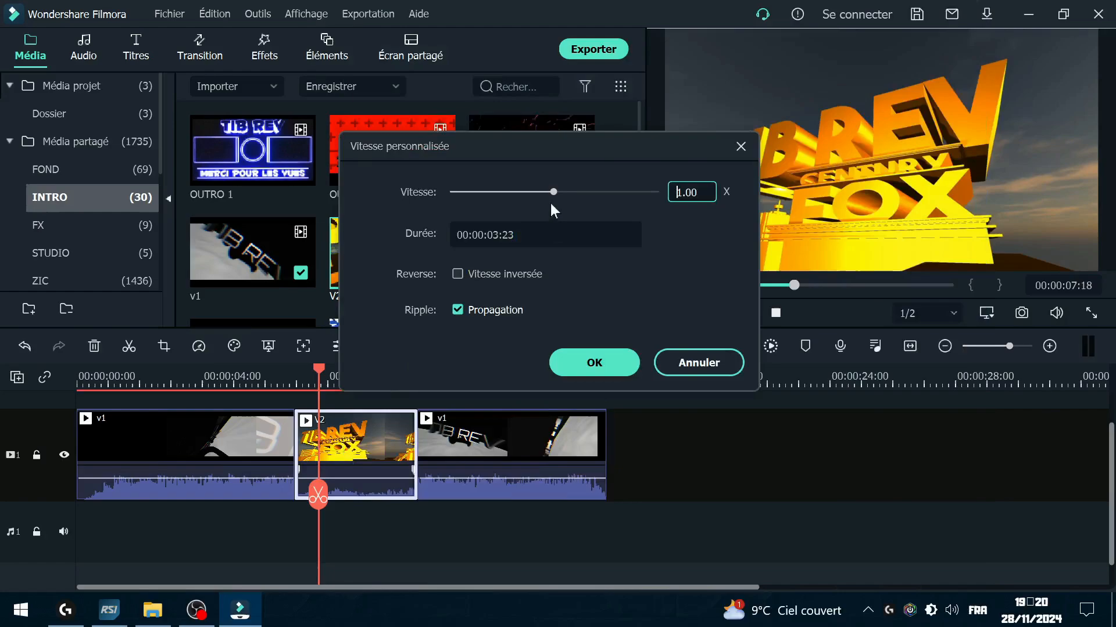
pyautogui.moveTo(552, 193)
pyautogui.mouseDown()
pyautogui.moveTo(566, 193)
pyautogui.moveTo(517, 192)
pyautogui.moveTo(560, 190)
pyautogui.mouseUp()
pyautogui.click(611, 363)
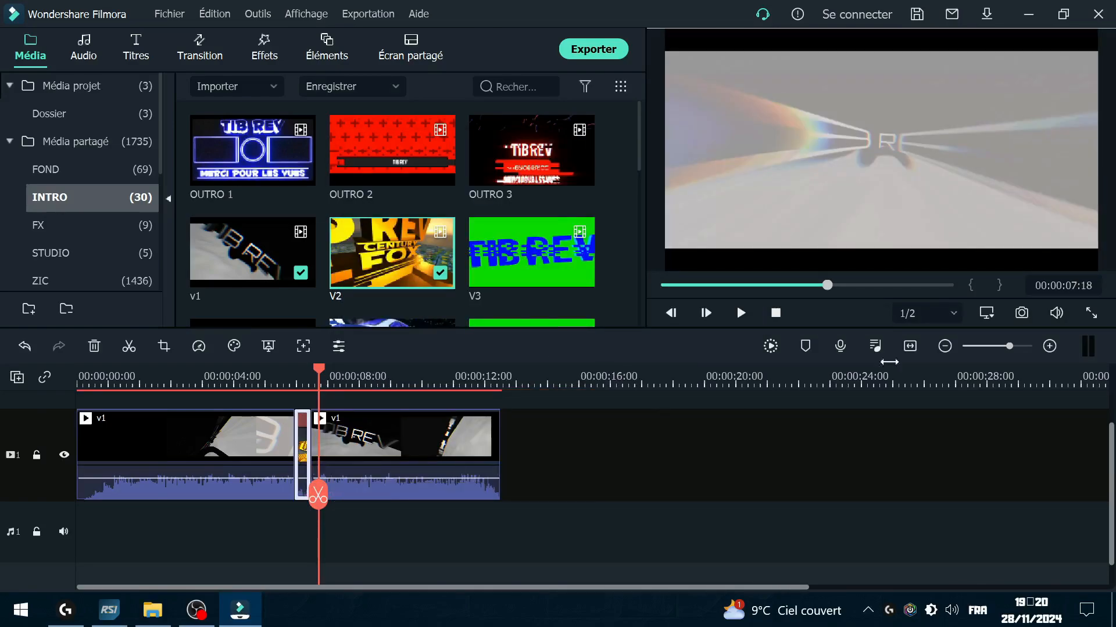
# Step: Scrub back through the sped-up V2 clip into the end of the first v1 part to check the transition
pyautogui.click(1049, 346)
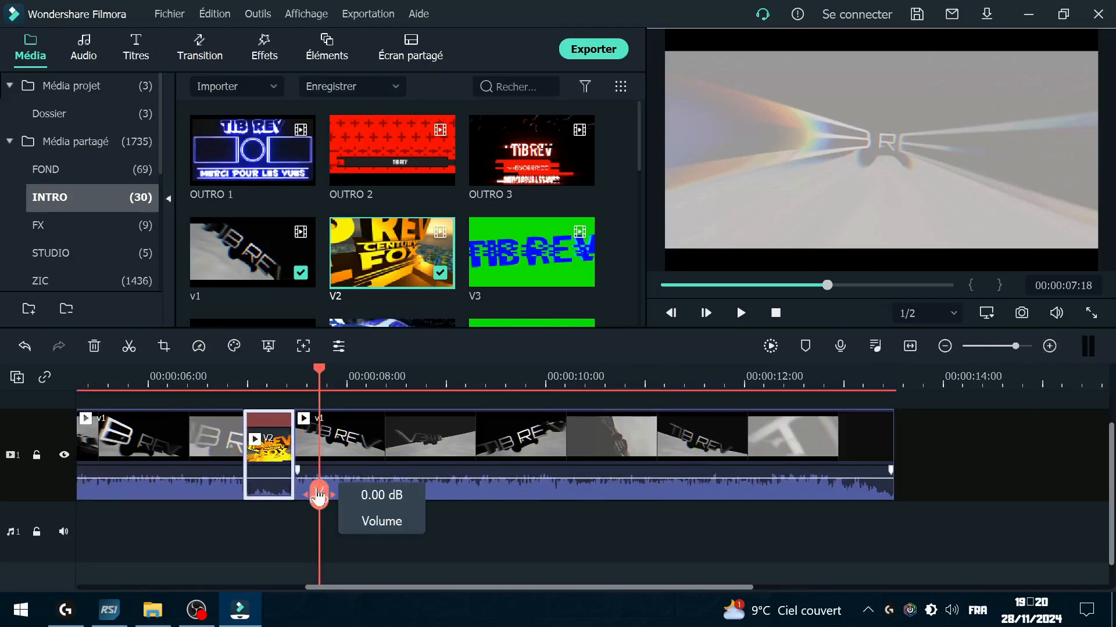
pyautogui.moveTo(318, 491); pyautogui.dragTo(247, 513)
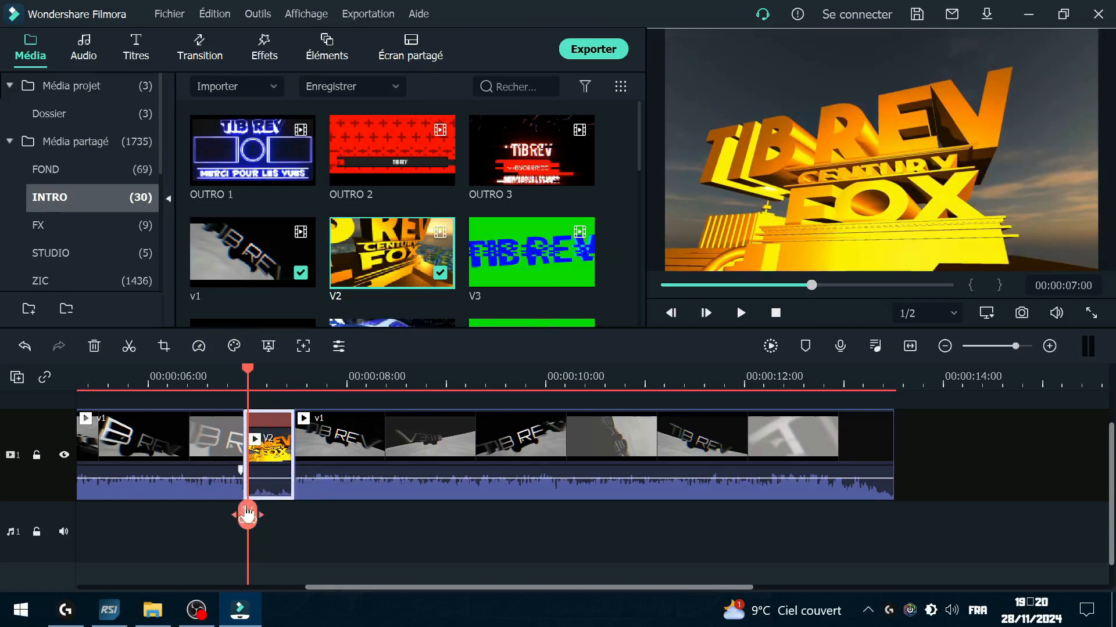
pyautogui.moveTo(248, 512); pyautogui.dragTo(203, 510)
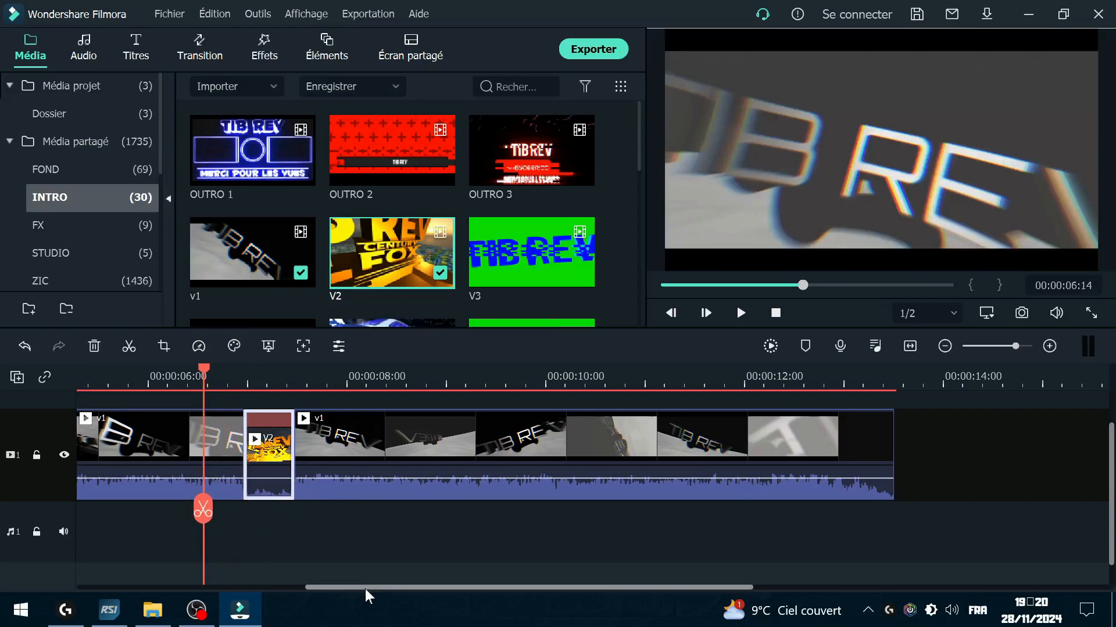
pyautogui.moveTo(365, 588); pyautogui.dragTo(227, 550)
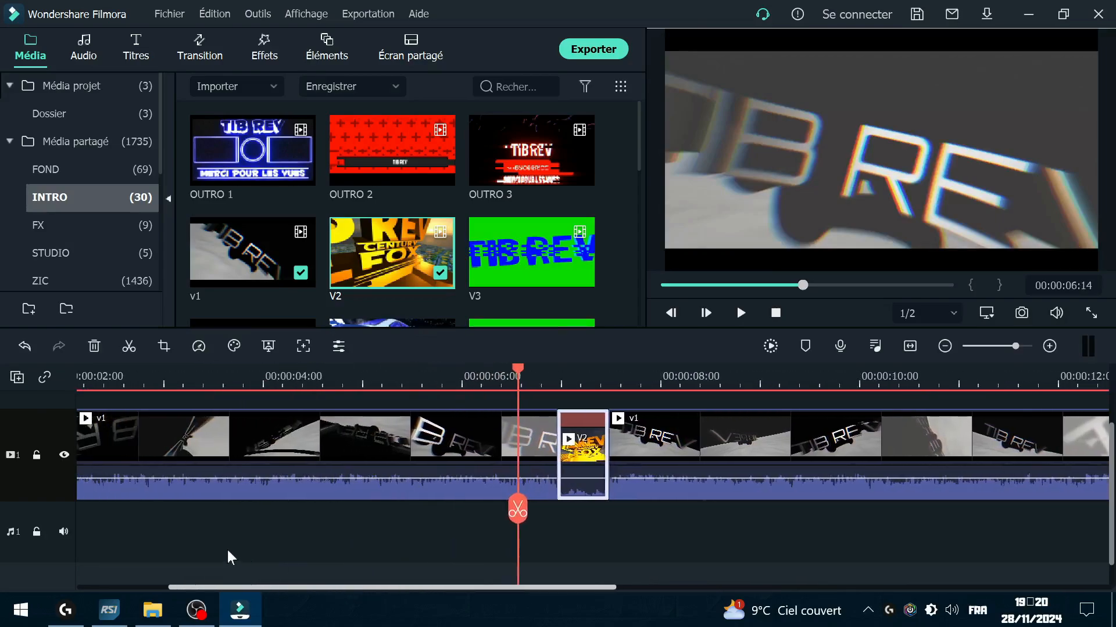
# Step: Lower the volume of both v1 parts and the V2 clip to silence on video track 1
pyautogui.click(944, 347)
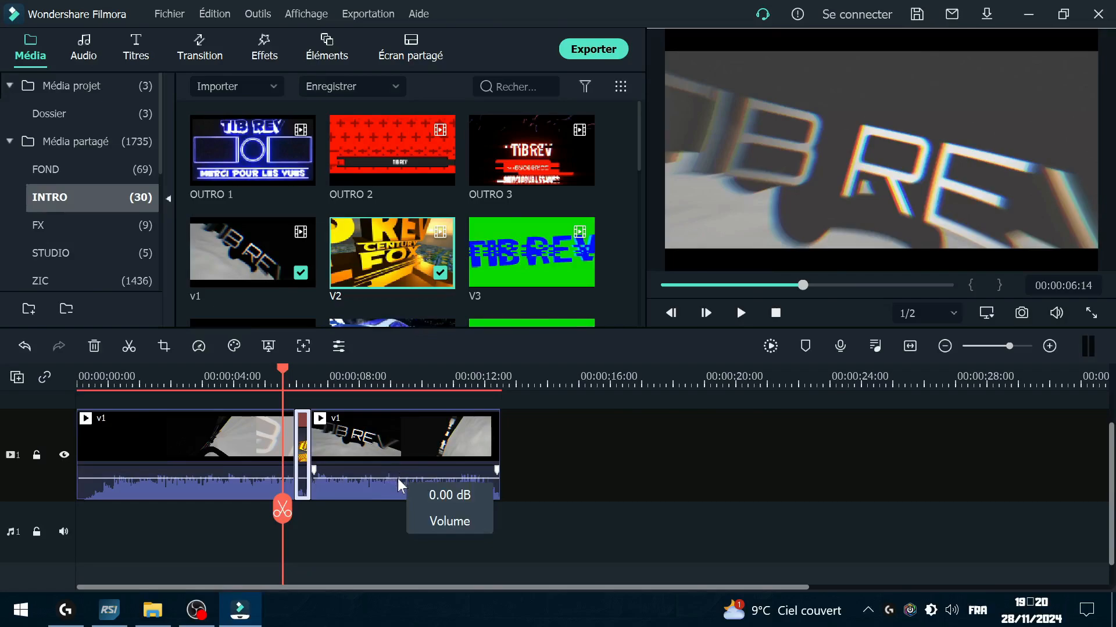
pyautogui.moveTo(397, 479); pyautogui.dragTo(390, 507)
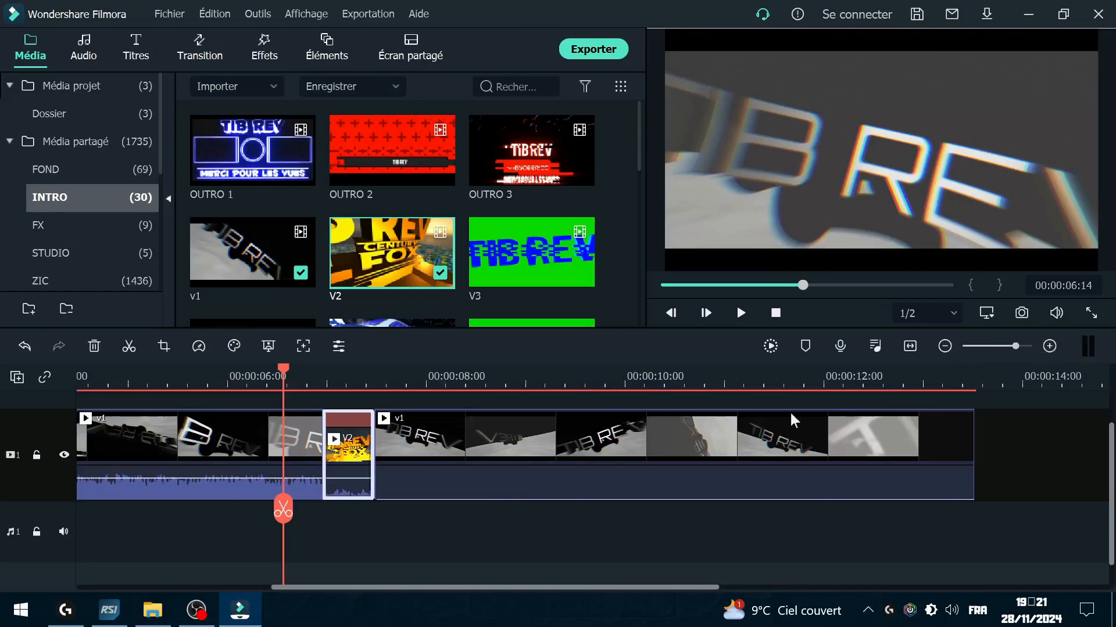
pyautogui.click(1048, 347)
pyautogui.moveTo(246, 475); pyautogui.dragTo(243, 516)
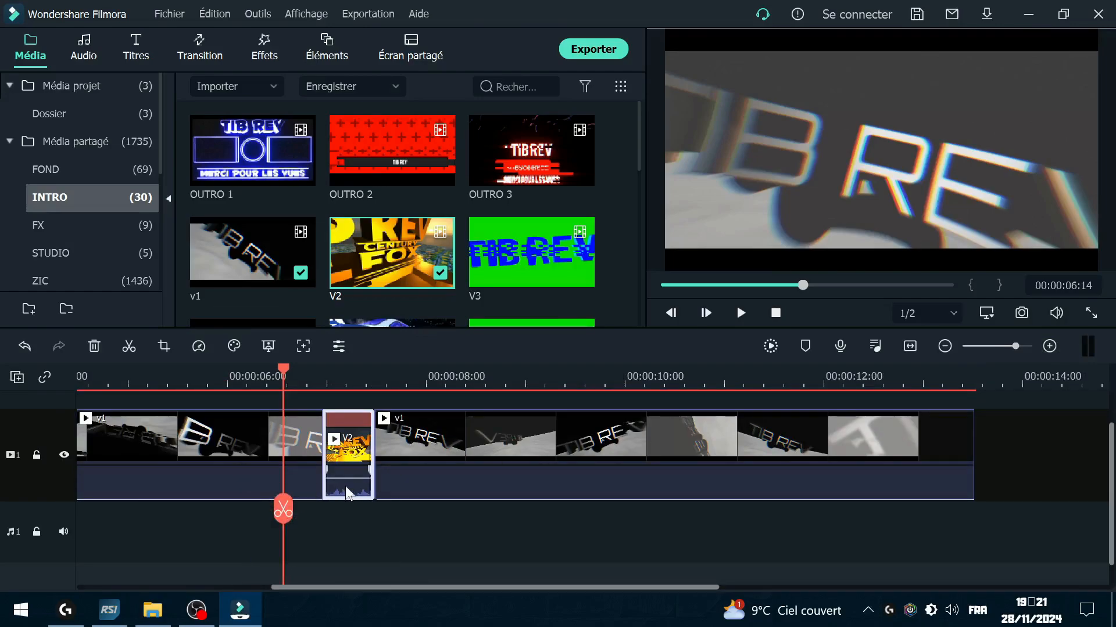
pyautogui.moveTo(345, 486); pyautogui.dragTo(339, 517)
# Step: Play the muted sequence from 00:00:05:10 through the V2 clip into the second v1 part
pyautogui.moveTo(283, 508); pyautogui.dragTo(167, 495)
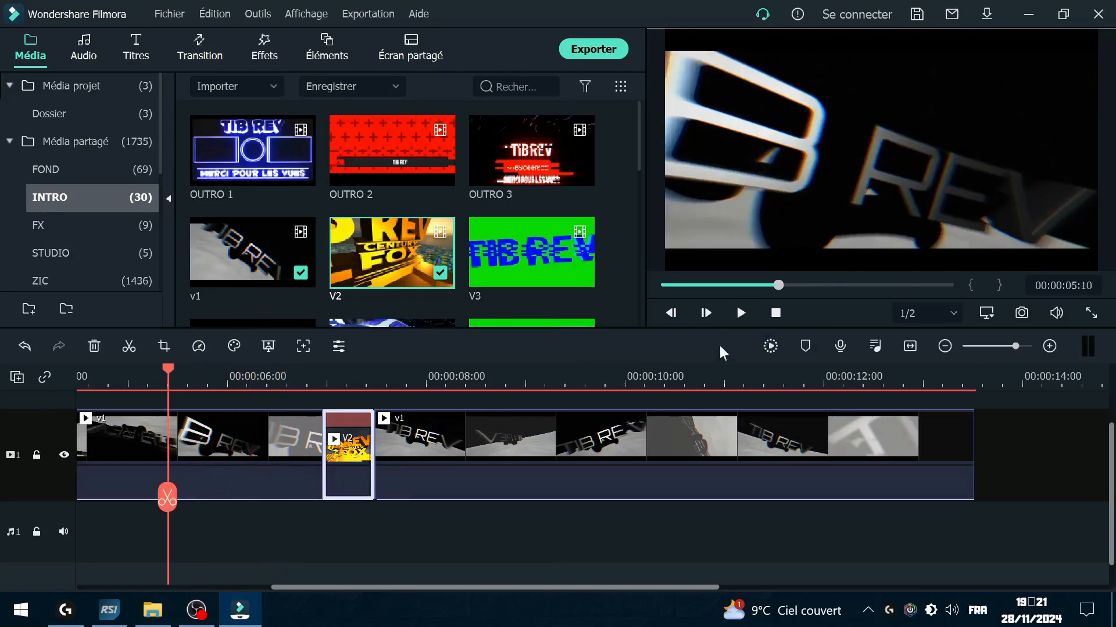
pyautogui.click(741, 317)
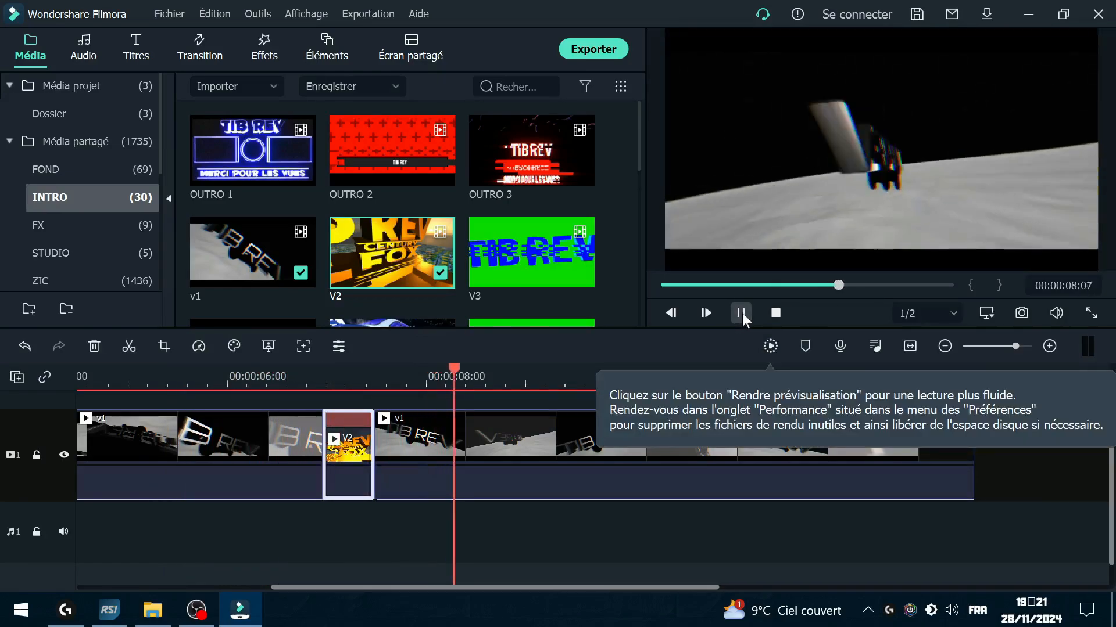
pyautogui.click(741, 314)
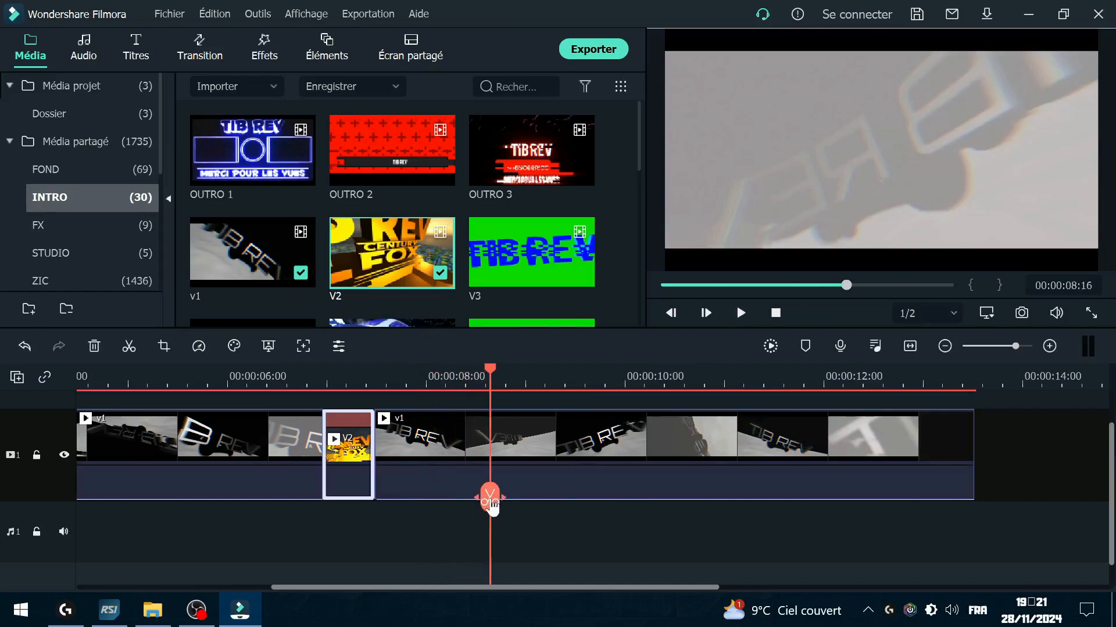
# Step: Detach the audio from the first v1 part onto its own audio track
pyautogui.moveTo(490, 496); pyautogui.dragTo(239, 486)
pyautogui.click(274, 448)
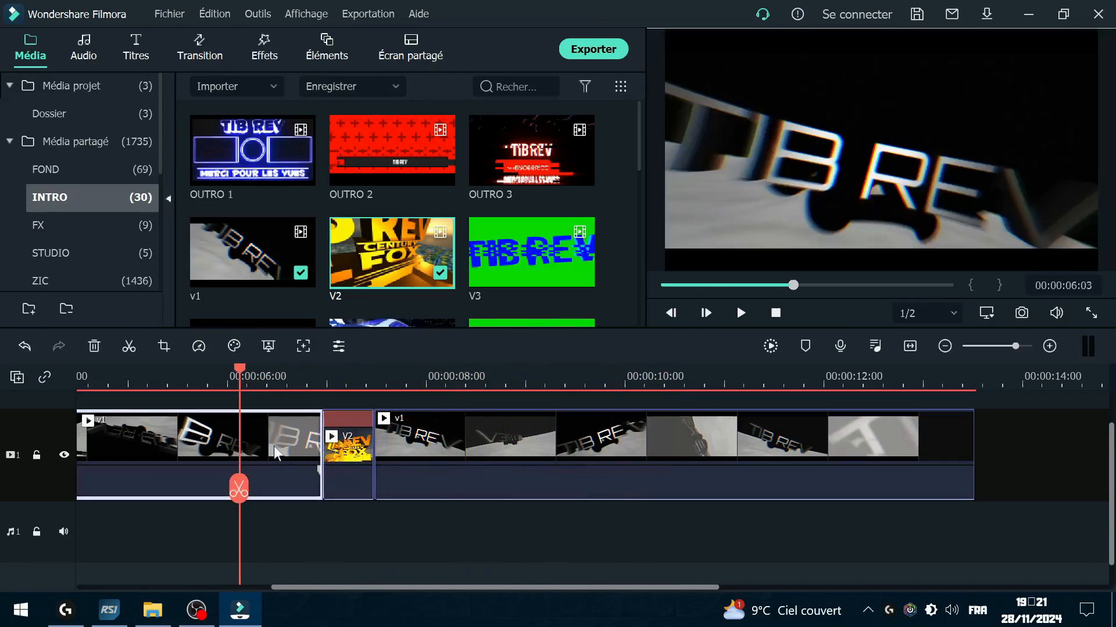
pyautogui.rightClick(273, 444)
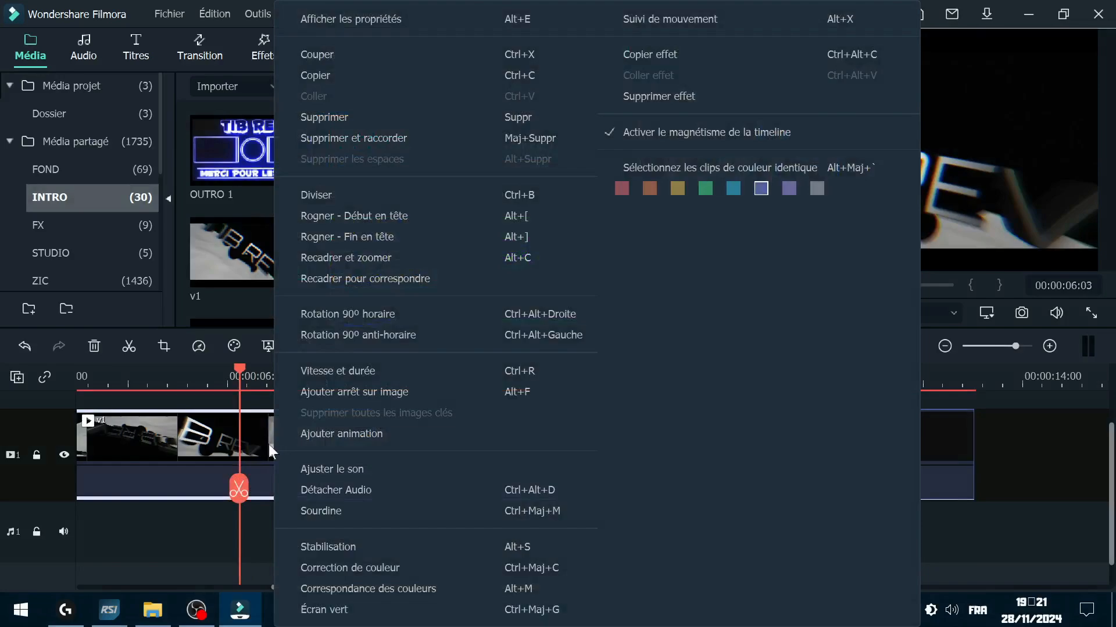
pyautogui.click(333, 493)
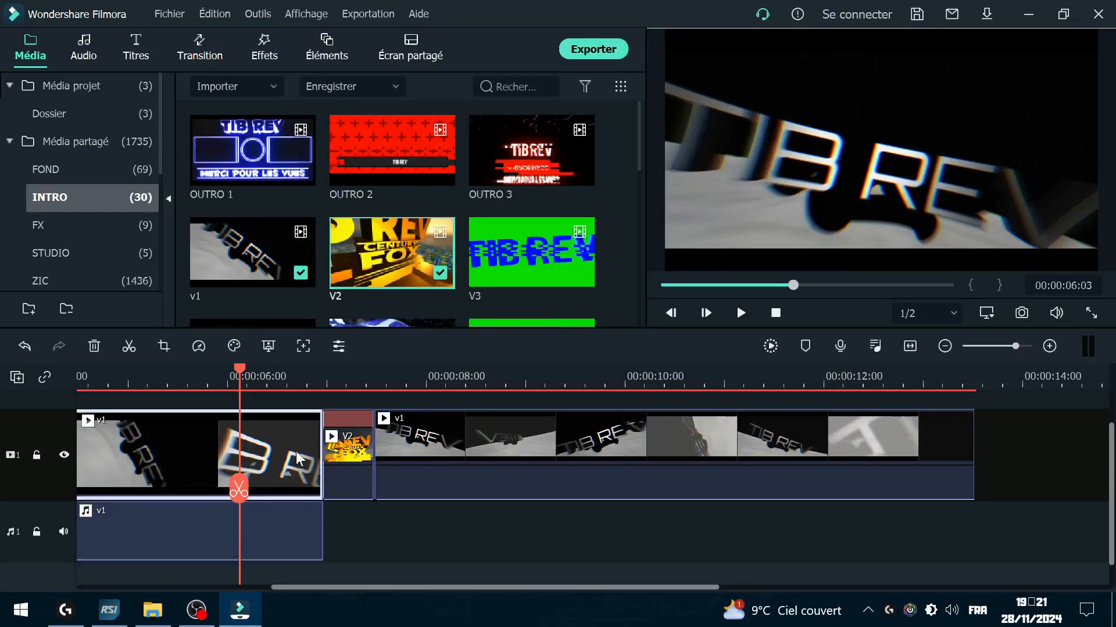
# Step: Set the volume of the detached v1 audio clip to -1.44 dB
pyautogui.click(302, 547)
pyautogui.doubleClick(296, 534)
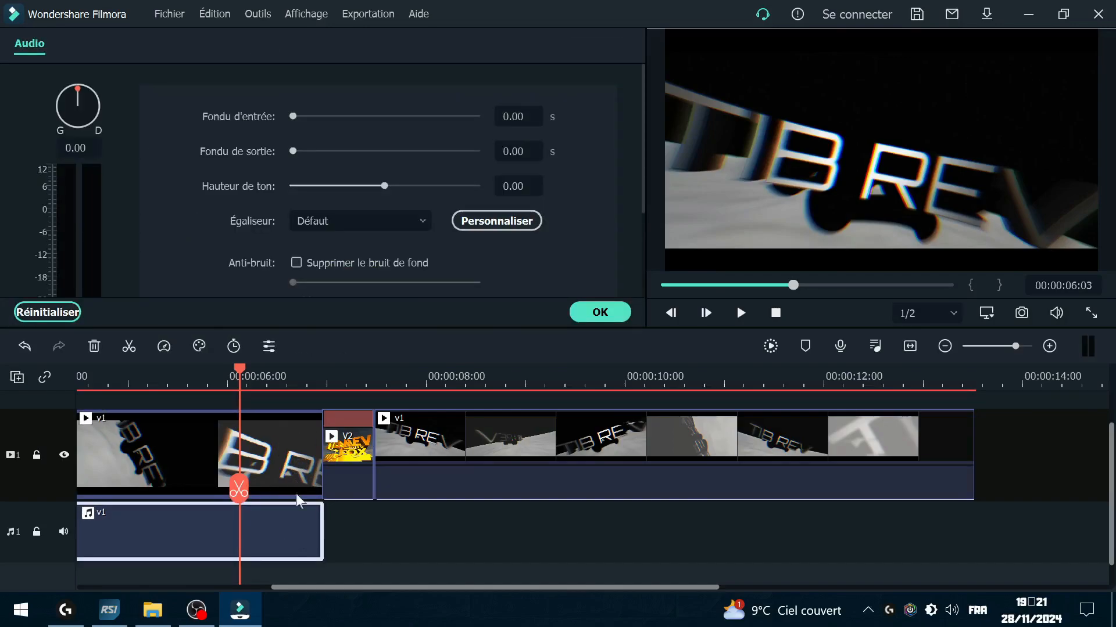
pyautogui.click(288, 484)
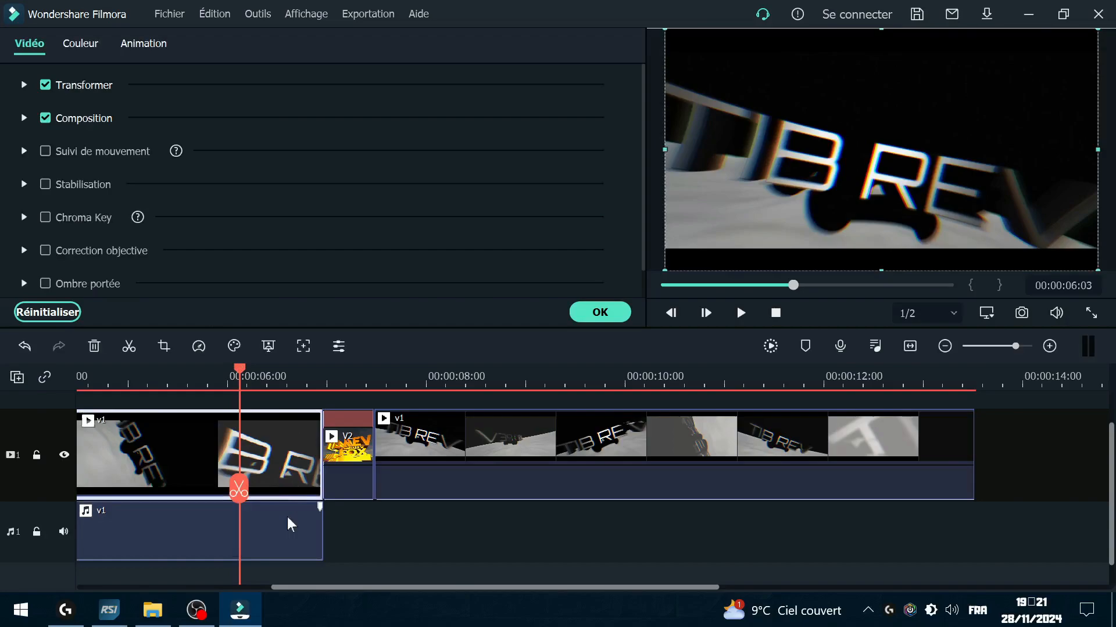
pyautogui.click(287, 534)
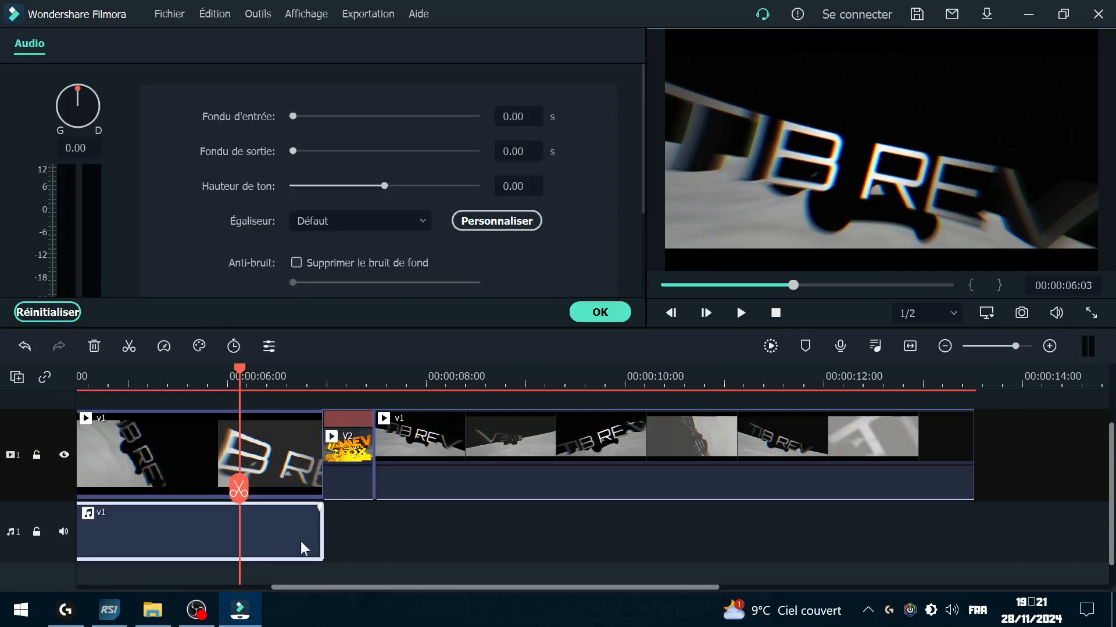
pyautogui.scroll(-3, 114, 207)
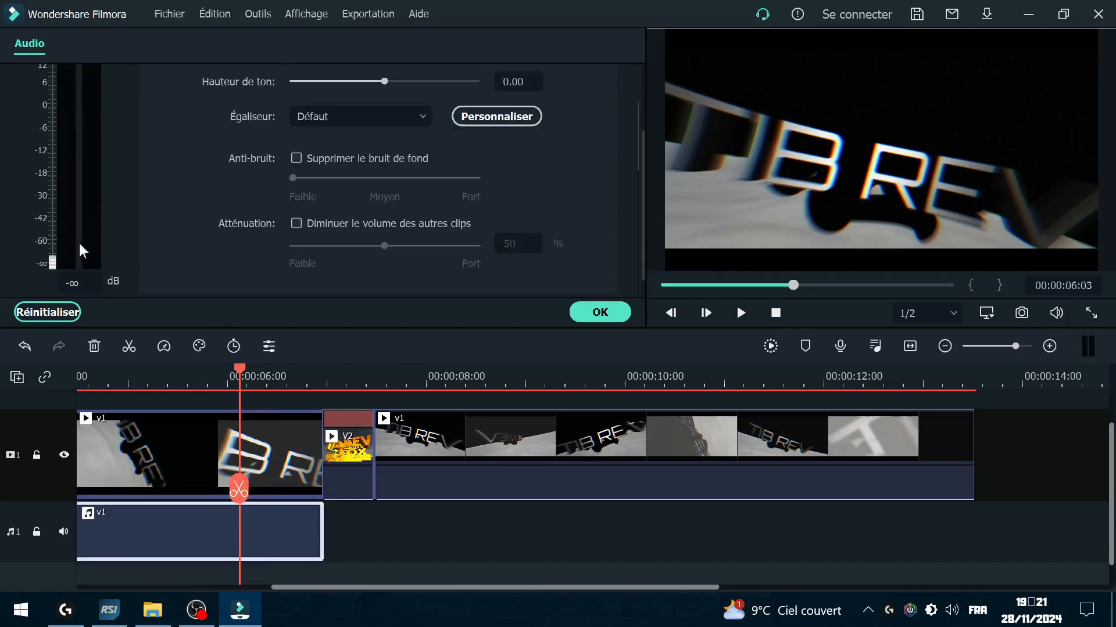
pyautogui.moveTo(53, 263); pyautogui.dragTo(60, 113)
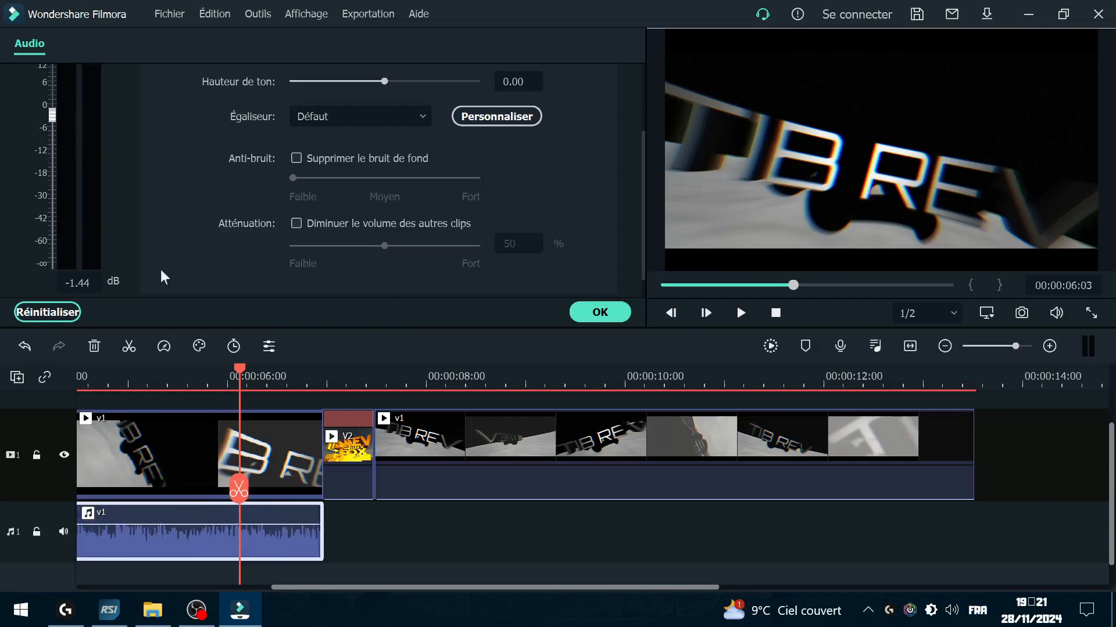
# Step: Shift the detached v1 audio clip along audio track 1 independently of its video, then return it beneath the first v1 part
pyautogui.moveTo(238, 496)
pyautogui.mouseDown()
pyautogui.moveTo(180, 496)
pyautogui.moveTo(199, 497)
pyautogui.mouseUp()
pyautogui.scroll(1, 260, 480)
pyautogui.moveTo(260, 480); pyautogui.dragTo(217, 456)
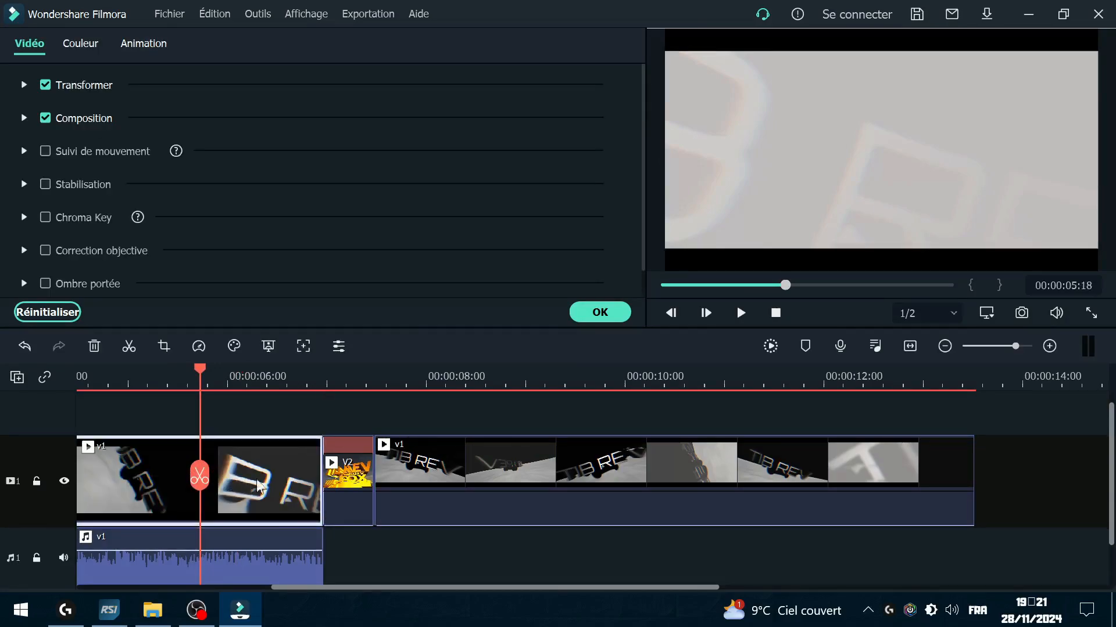
pyautogui.scroll(-2, 270, 494)
pyautogui.moveTo(269, 512); pyautogui.dragTo(520, 516)
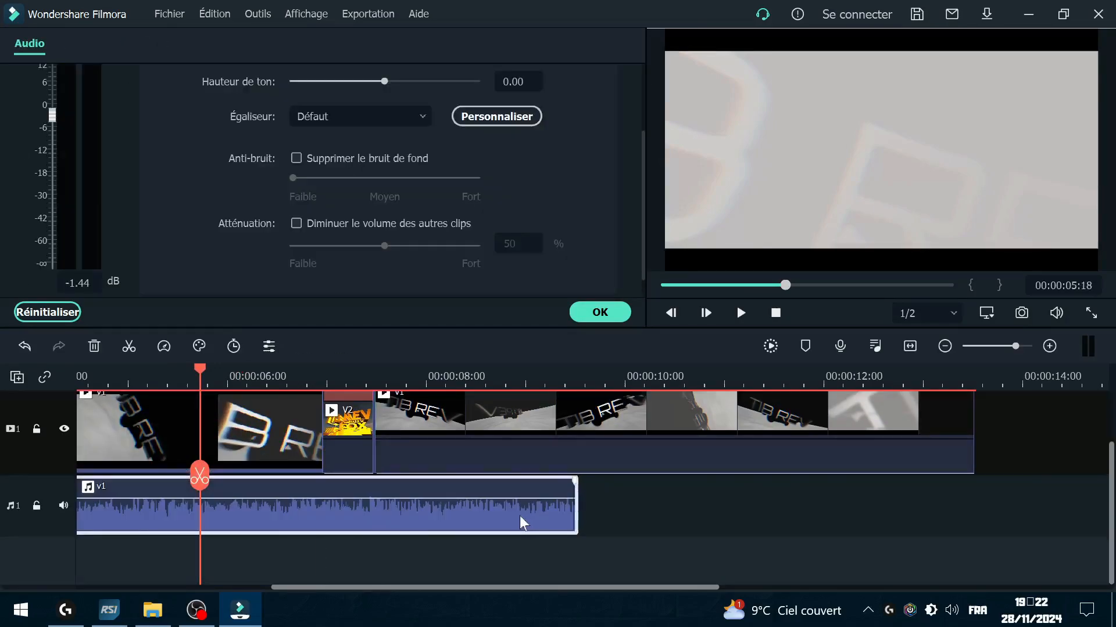
pyautogui.moveTo(414, 525); pyautogui.dragTo(215, 515)
pyautogui.scroll(1, 284, 510)
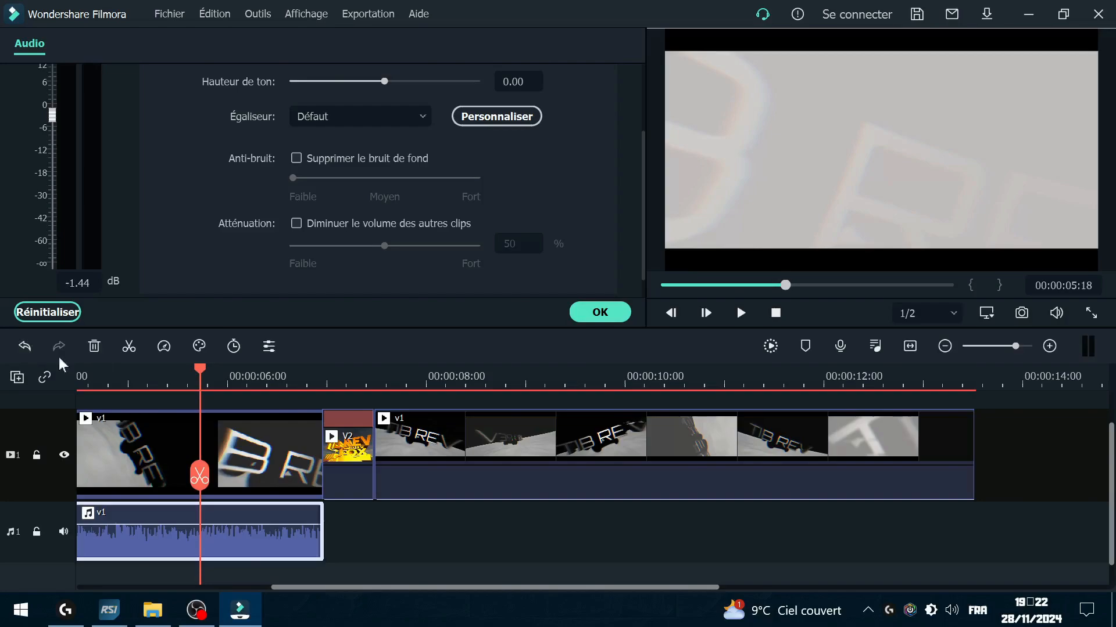
# Step: Undo the moves of the detached v1 audio clip and its volume change
pyautogui.click(24, 347)
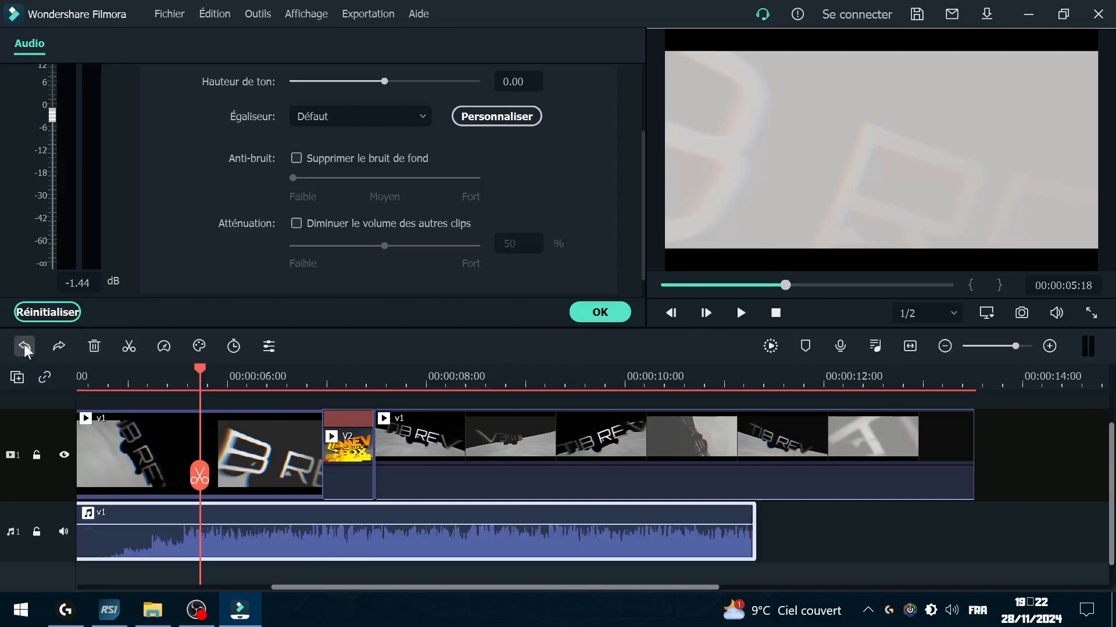
pyautogui.click(24, 347)
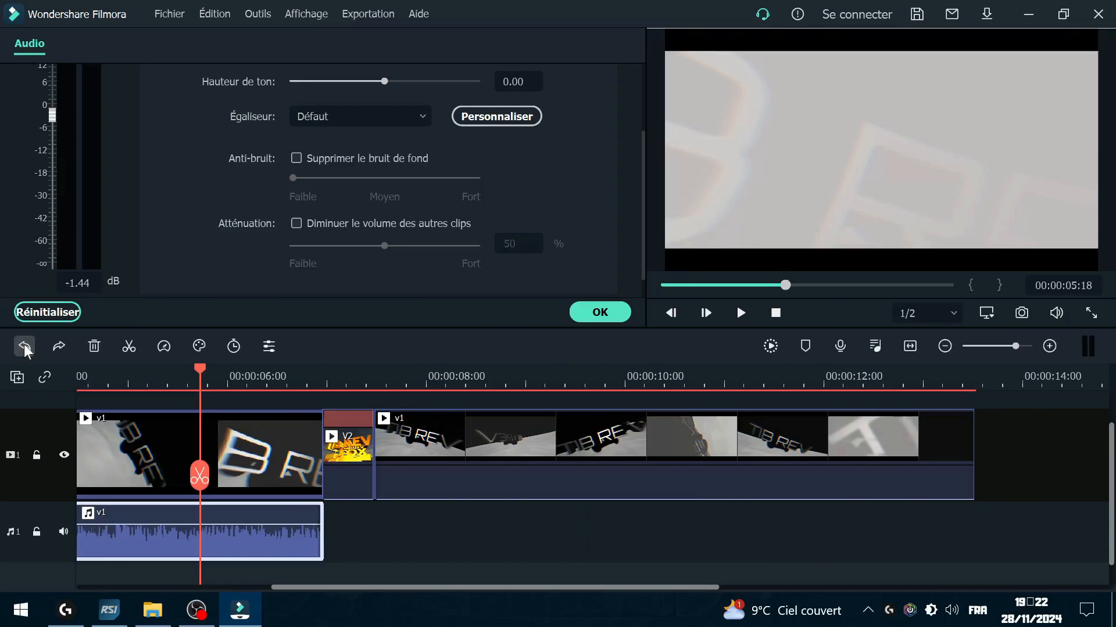
pyautogui.click(24, 347)
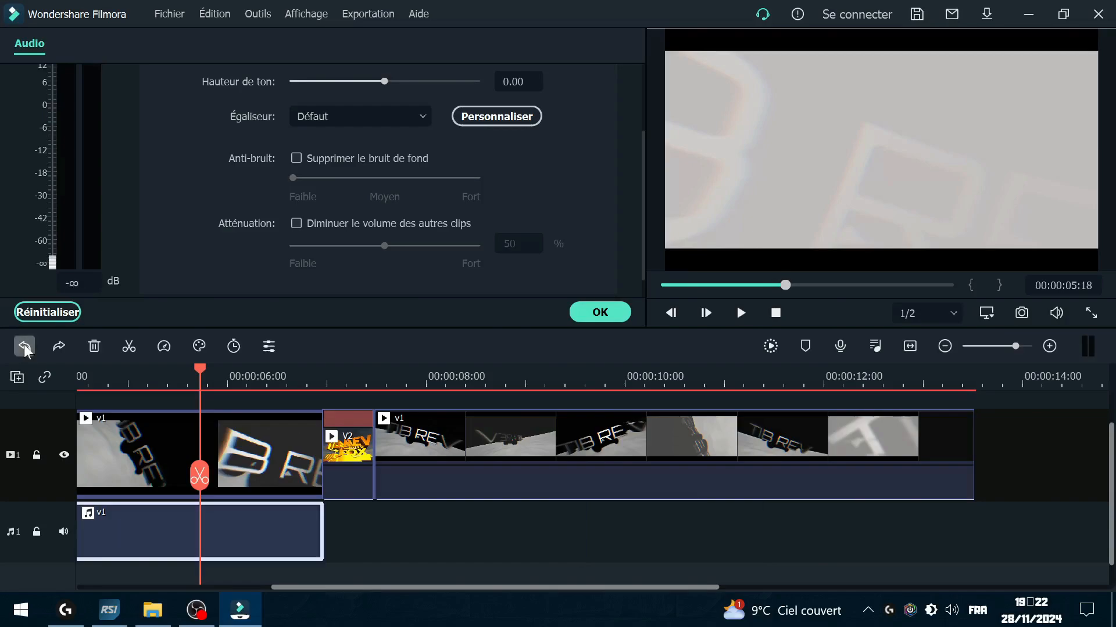
# Step: Undo the audio detachment and move the first v1 part onto video track 2, above the V2 clip
pyautogui.click(24, 347)
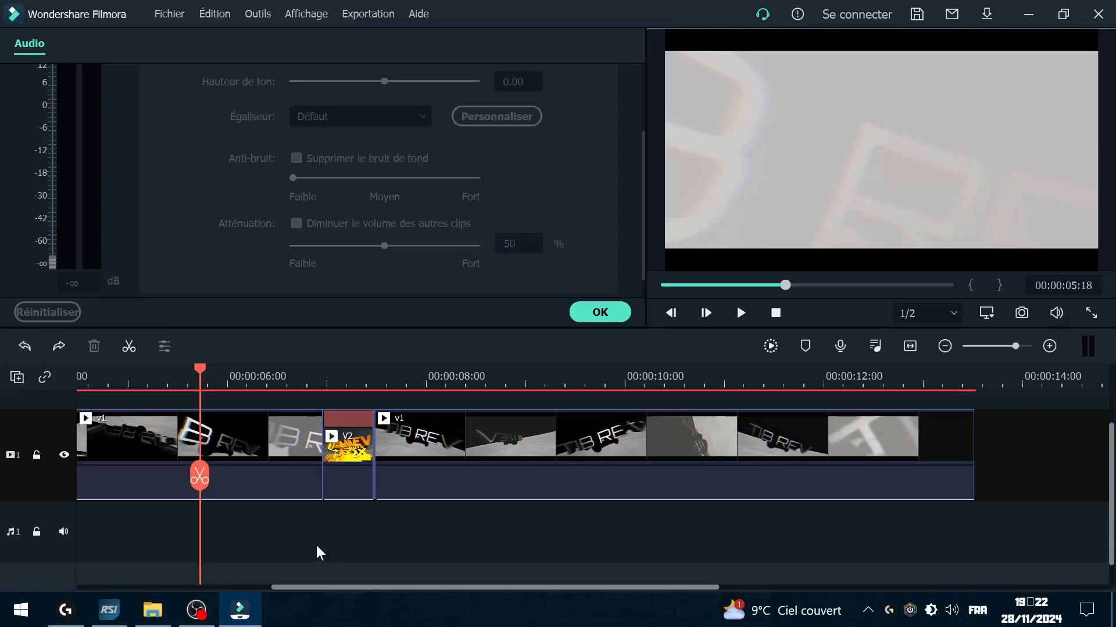
pyautogui.scroll(1, 316, 546)
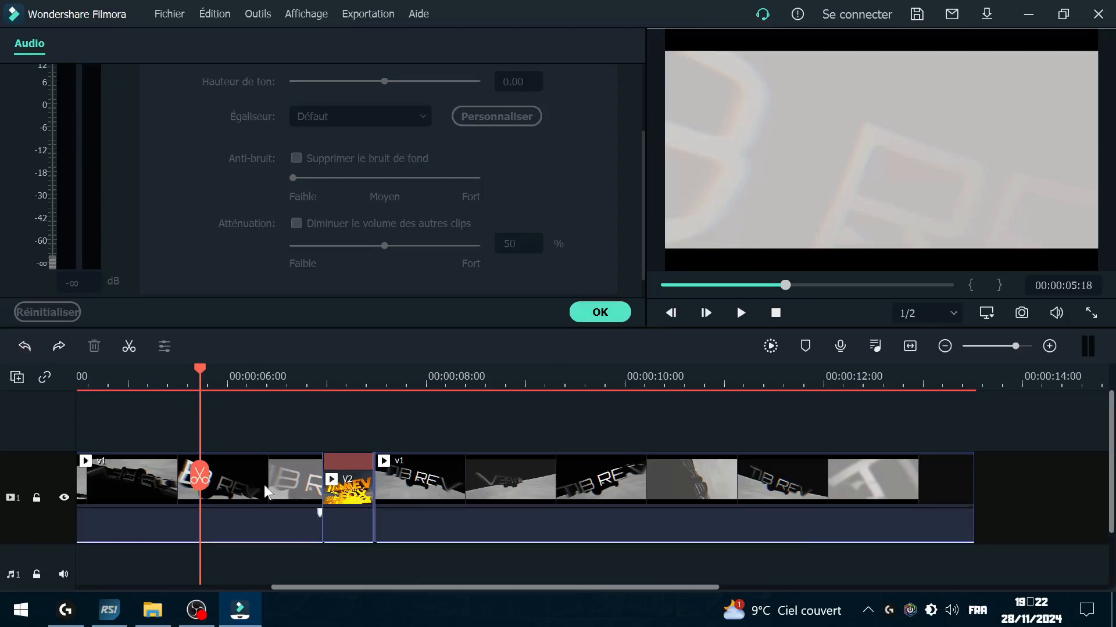
pyautogui.moveTo(266, 489); pyautogui.dragTo(752, 429)
pyautogui.scroll(-1, 603, 476)
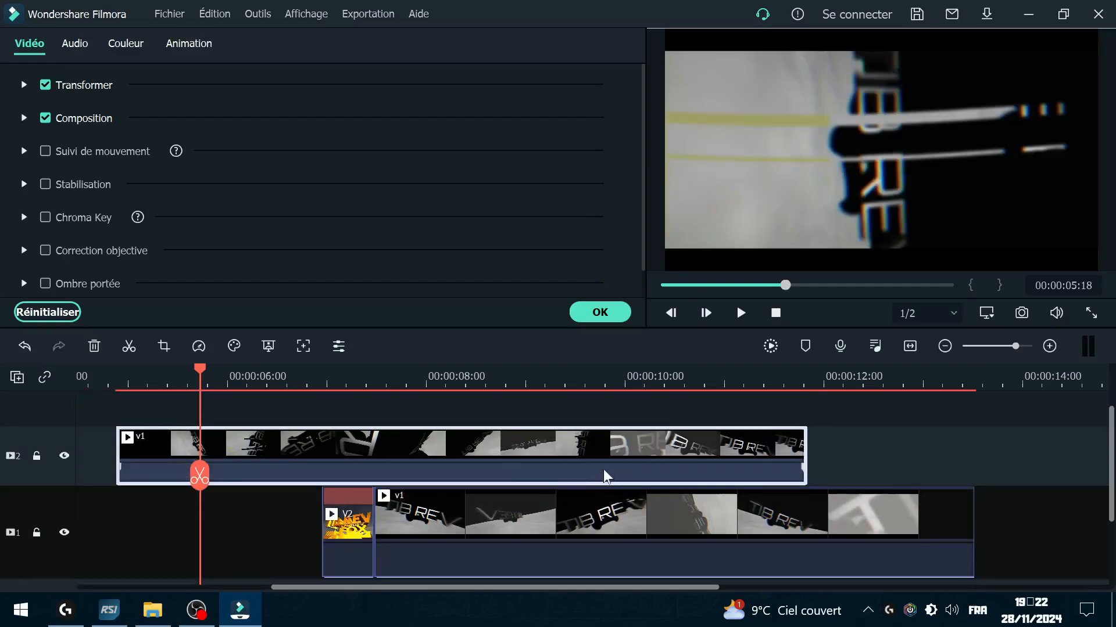
pyautogui.moveTo(525, 443); pyautogui.dragTo(488, 454)
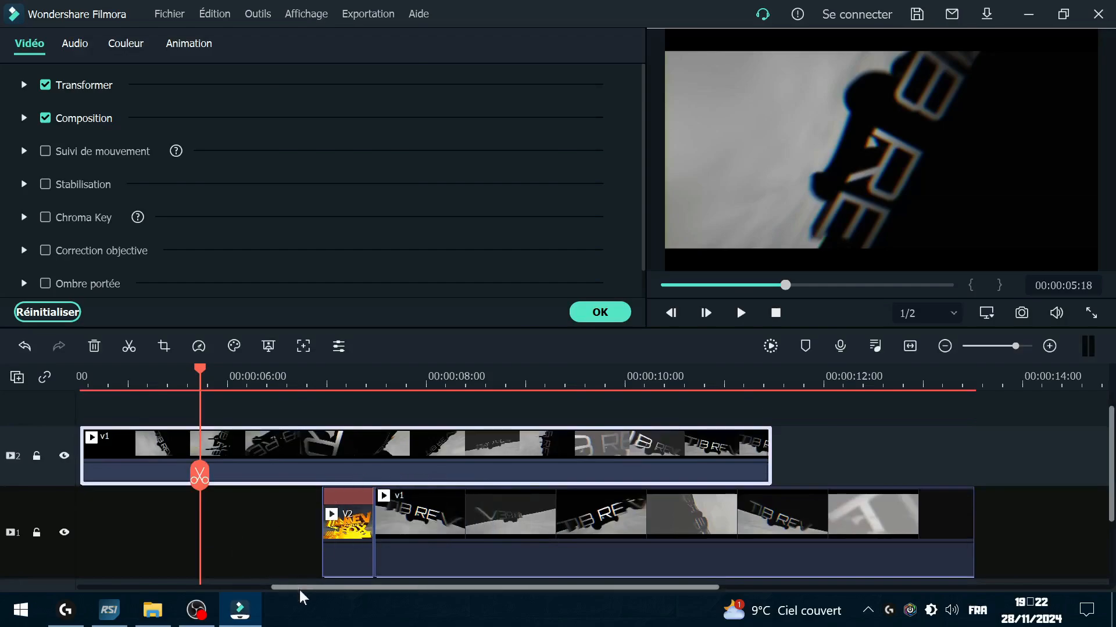
# Step: Move the V2 clip to the start of video track 1 and the overlaid v1 clip to the start of track 2
pyautogui.moveTo(298, 588); pyautogui.dragTo(80, 575)
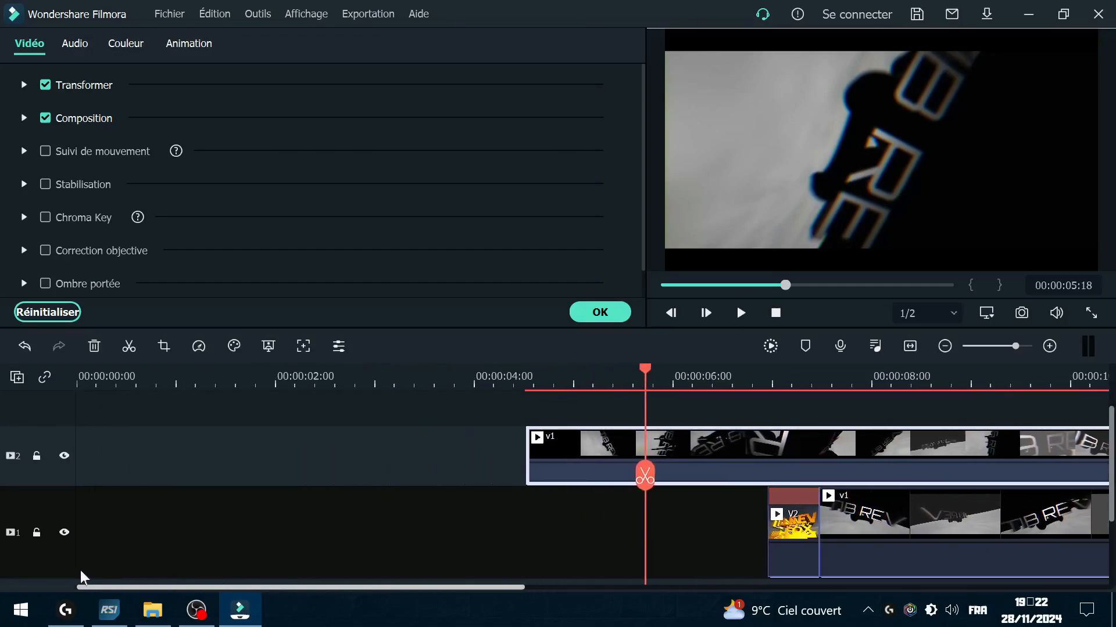
pyautogui.click(945, 346)
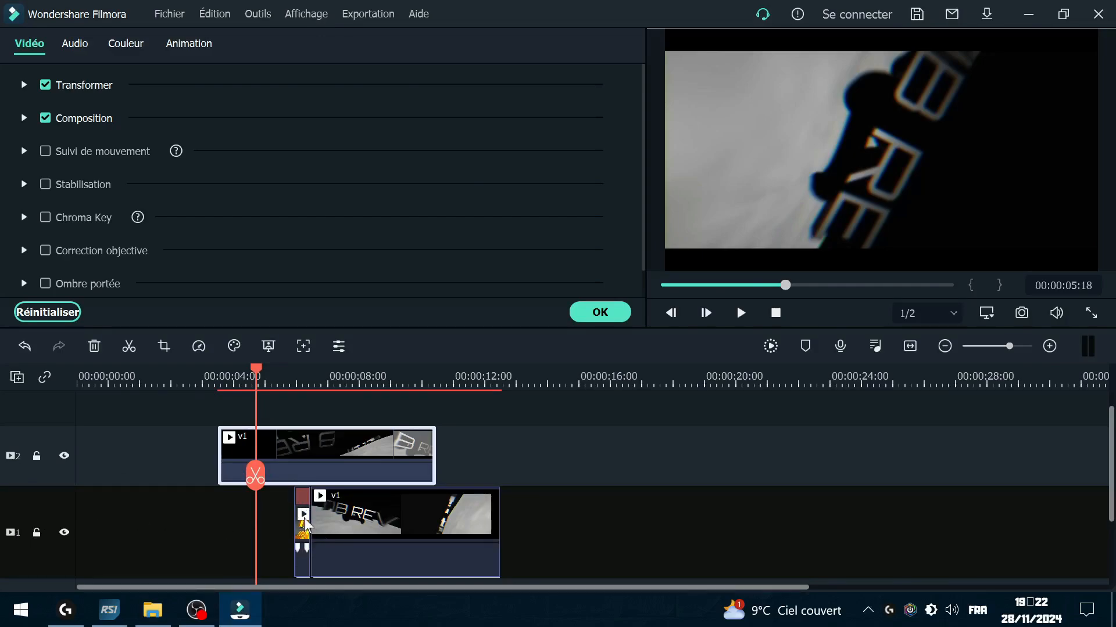
pyautogui.moveTo(305, 523); pyautogui.dragTo(89, 518)
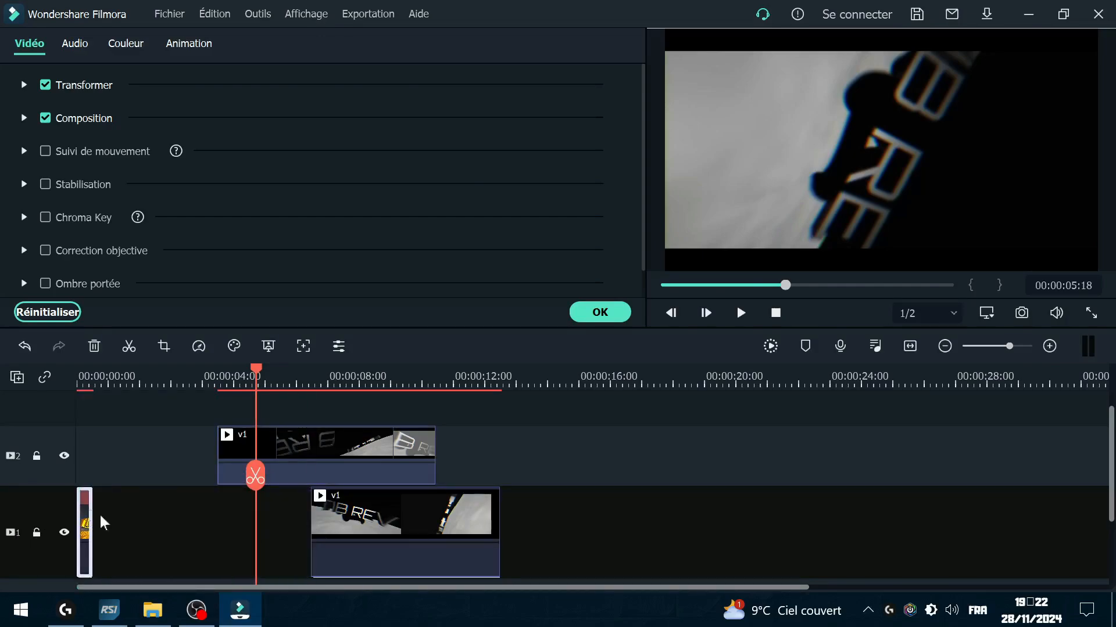
pyautogui.moveTo(235, 459); pyautogui.dragTo(93, 449)
pyautogui.moveTo(255, 491); pyautogui.dragTo(78, 515)
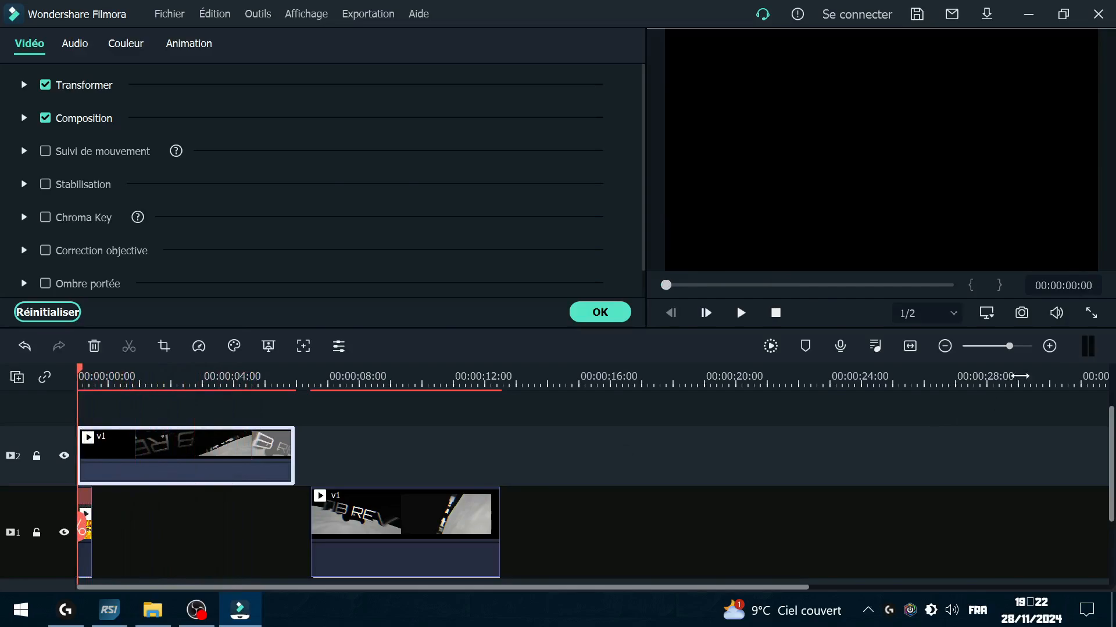
# Step: Scrub to 00:00:00:13 and compare the V2 clip with the v1 clip stacked above it
pyautogui.click(1050, 350)
pyautogui.click(1050, 350)
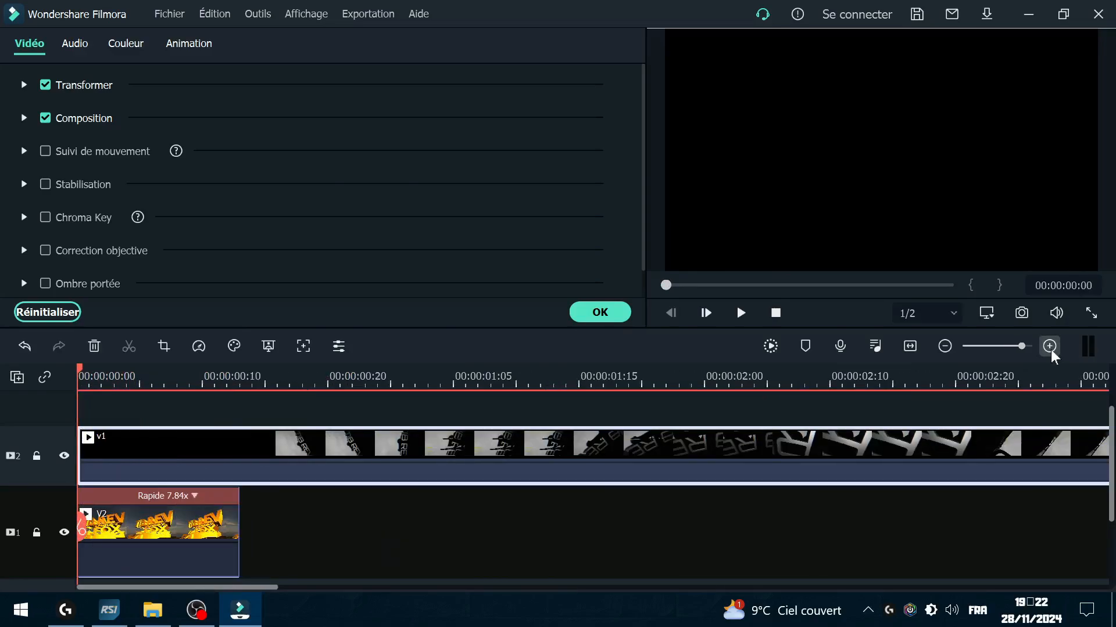
pyautogui.moveTo(81, 530); pyautogui.dragTo(251, 526)
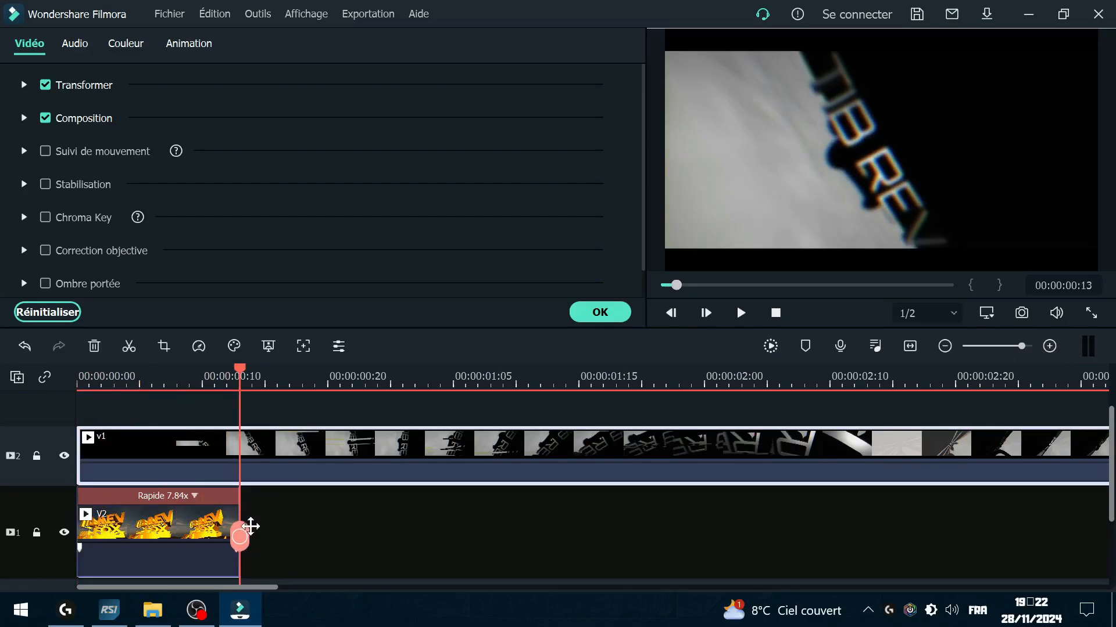
pyautogui.click(184, 519)
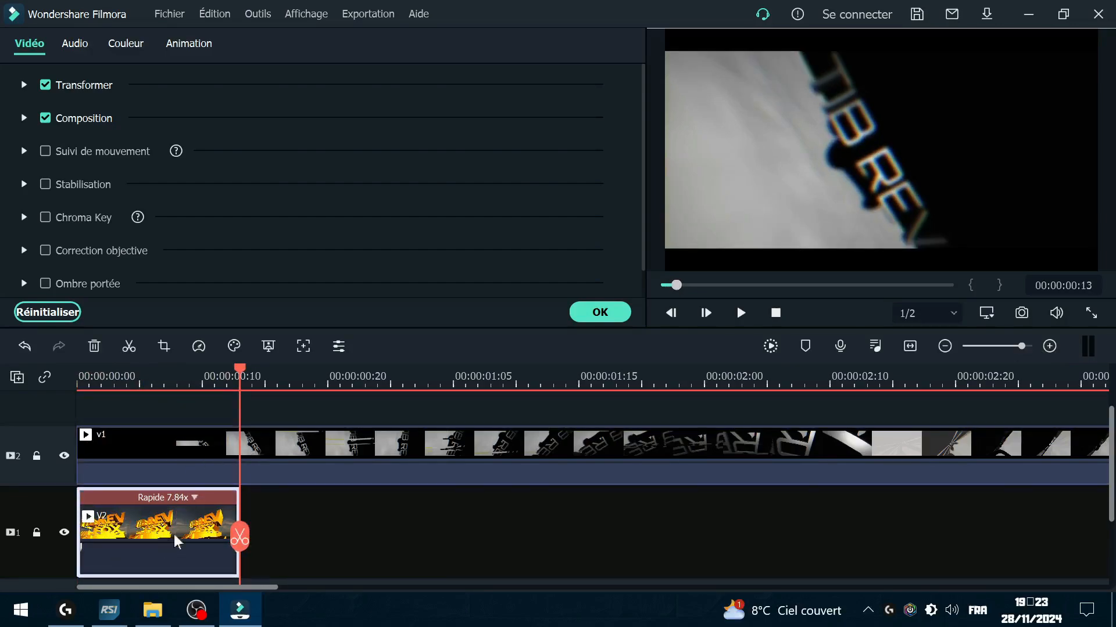
pyautogui.click(179, 441)
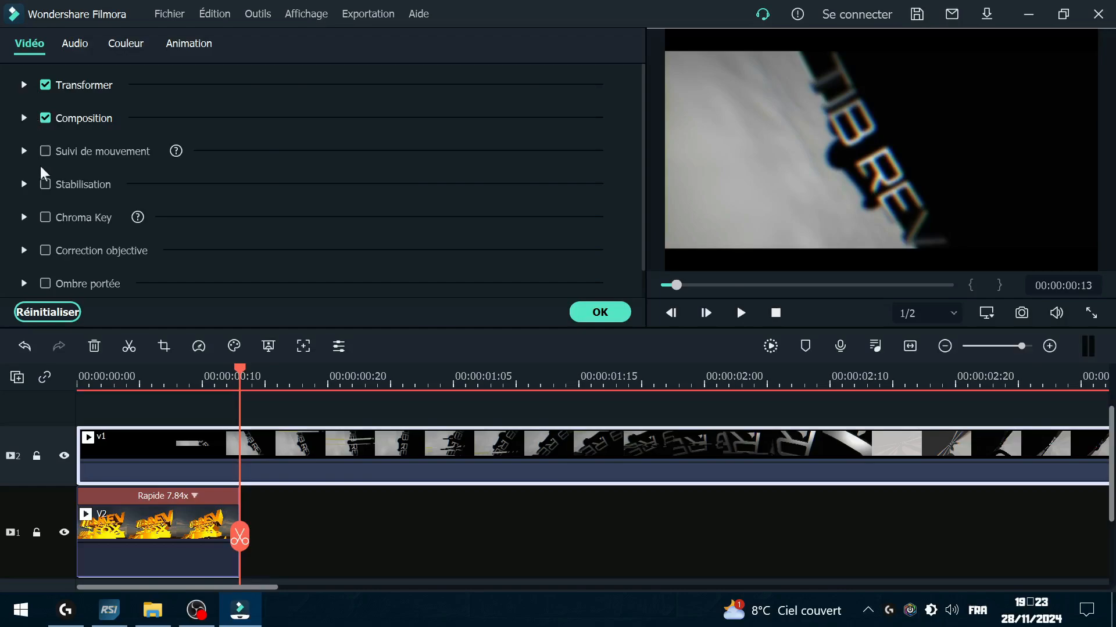
# Step: Shrink the v1 overlay to about half the frame width and place it in the frame's upper-left corner
pyautogui.scroll(-1, 43, 178)
pyautogui.scroll(1, 156, 244)
pyautogui.click(817, 140)
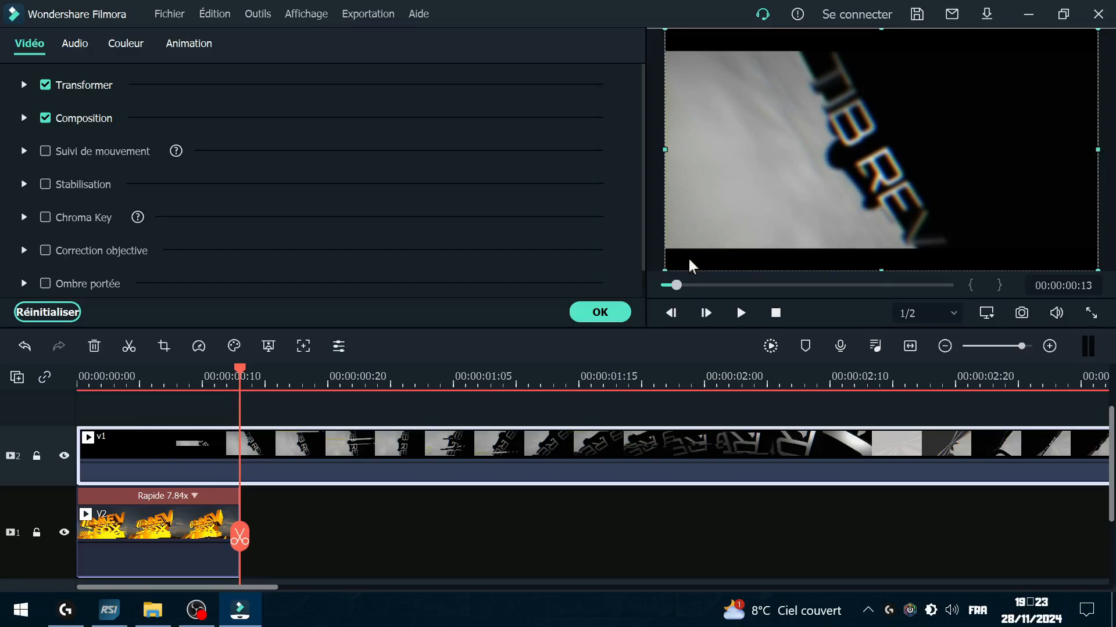
pyautogui.moveTo(670, 267); pyautogui.dragTo(958, 128)
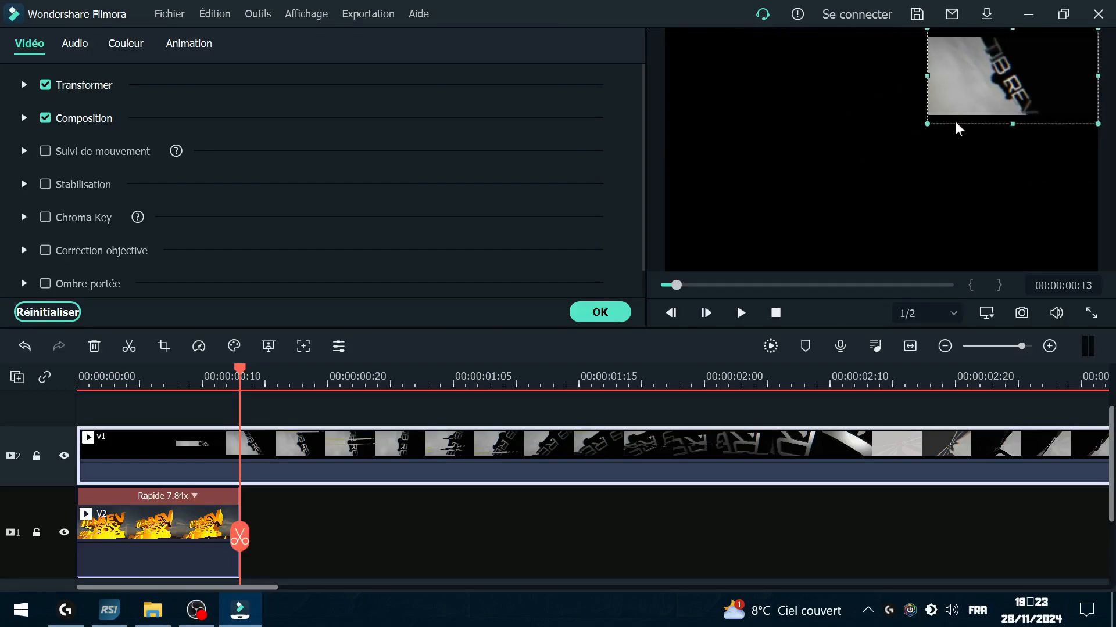
pyautogui.moveTo(1022, 68); pyautogui.dragTo(772, 72)
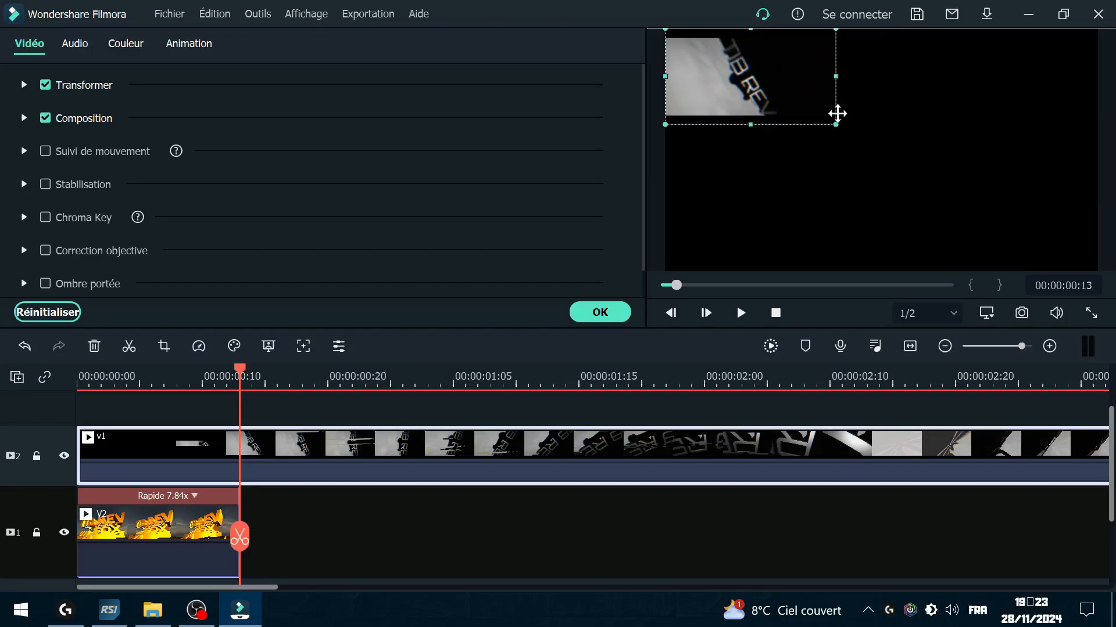
pyautogui.moveTo(835, 124); pyautogui.dragTo(870, 165)
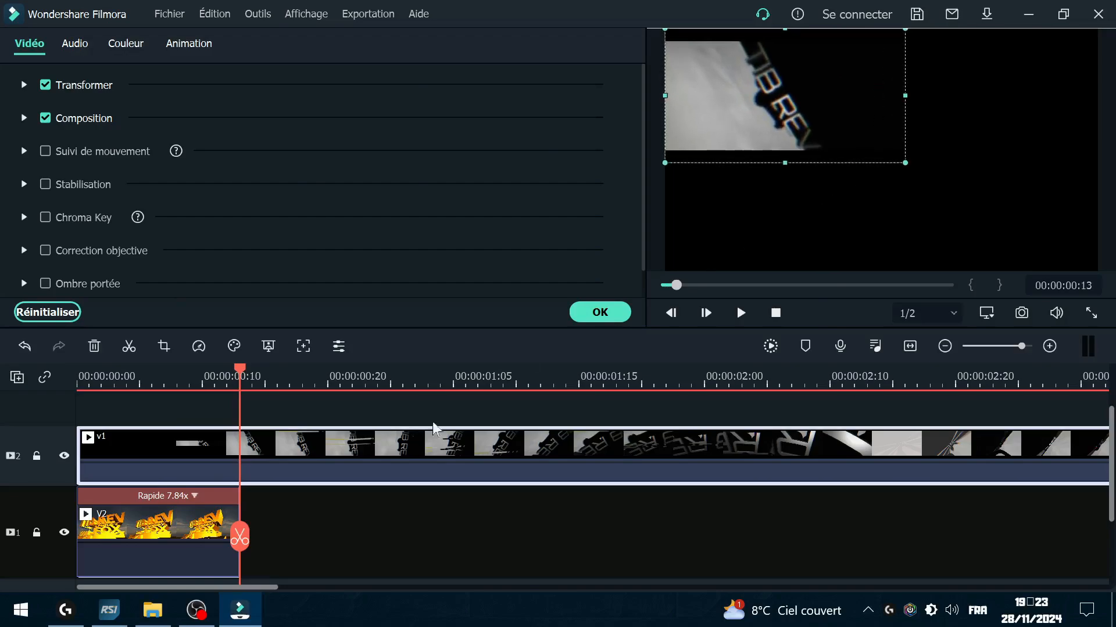
# Step: Reposition the v1 overlay in the lower-right corner of the V2 picture and scrub around 00:00:00:10 to check it
pyautogui.moveTo(250, 543); pyautogui.dragTo(203, 538)
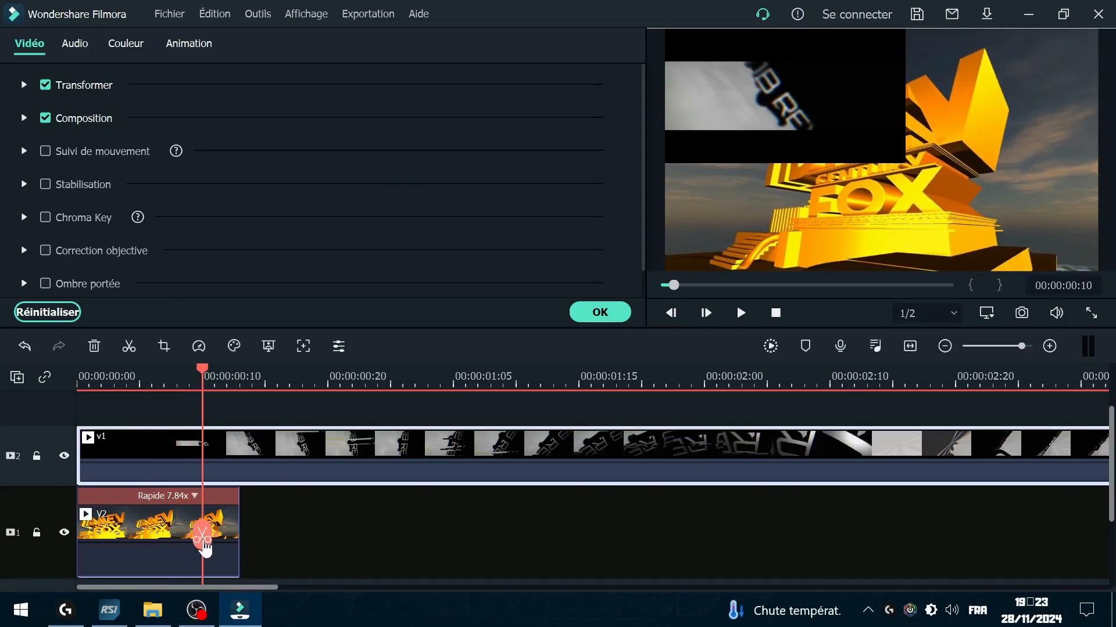
pyautogui.click(796, 103)
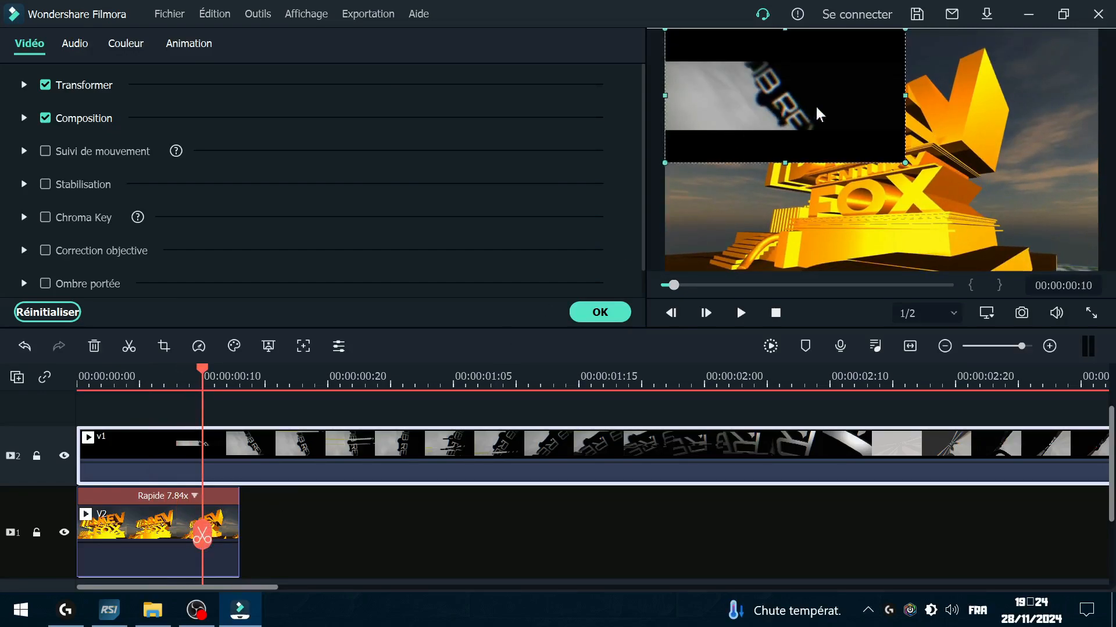
pyautogui.moveTo(794, 104); pyautogui.dragTo(987, 204)
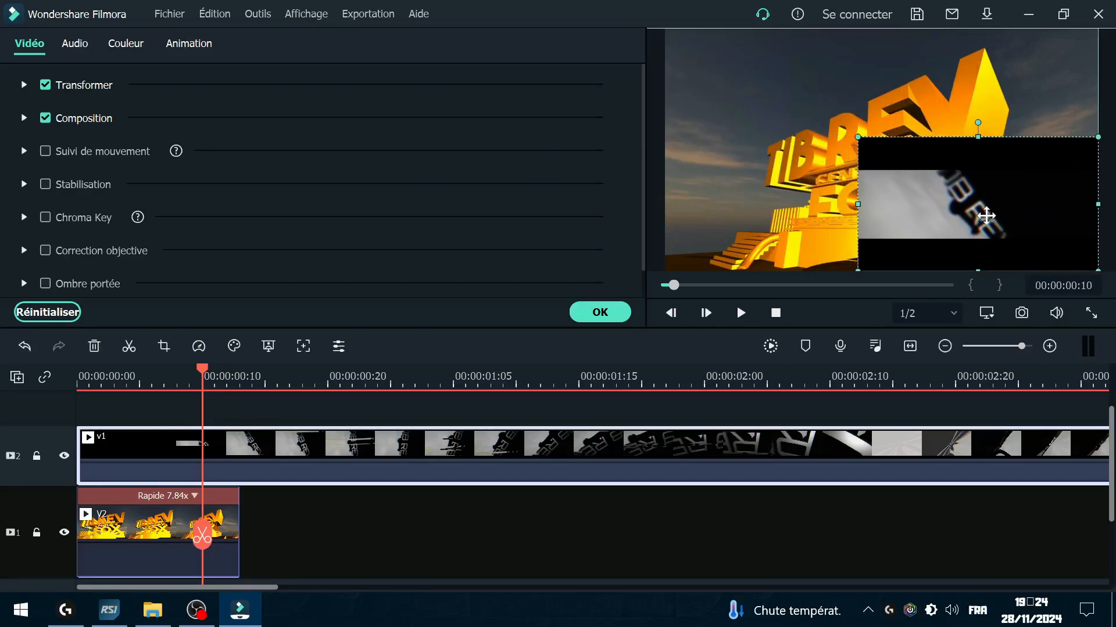
pyautogui.click(240, 537)
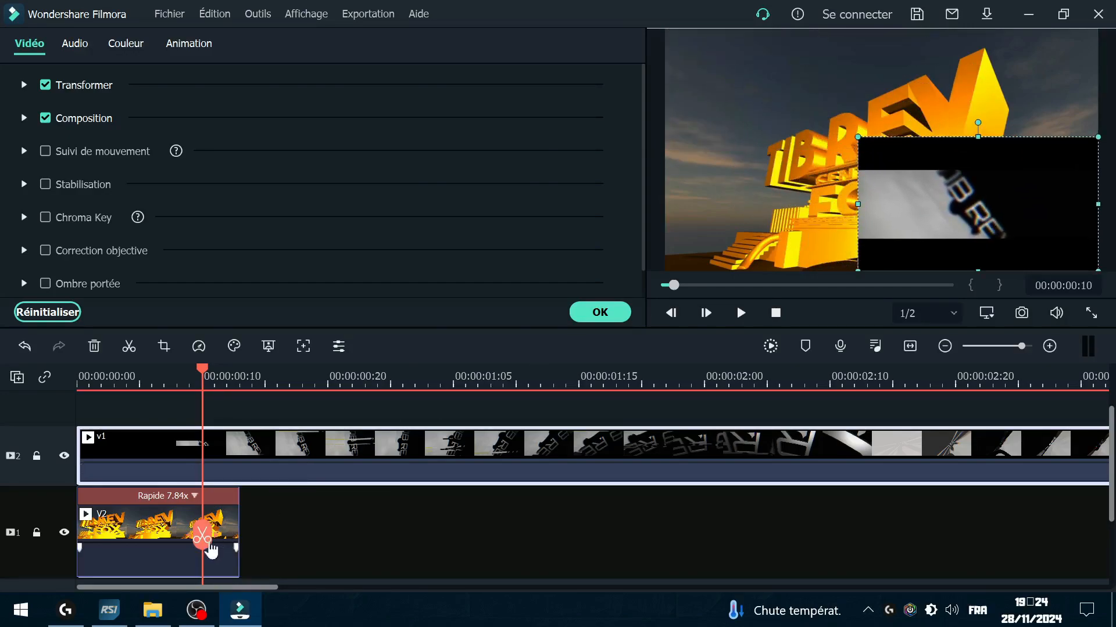
pyautogui.moveTo(202, 535); pyautogui.dragTo(182, 544)
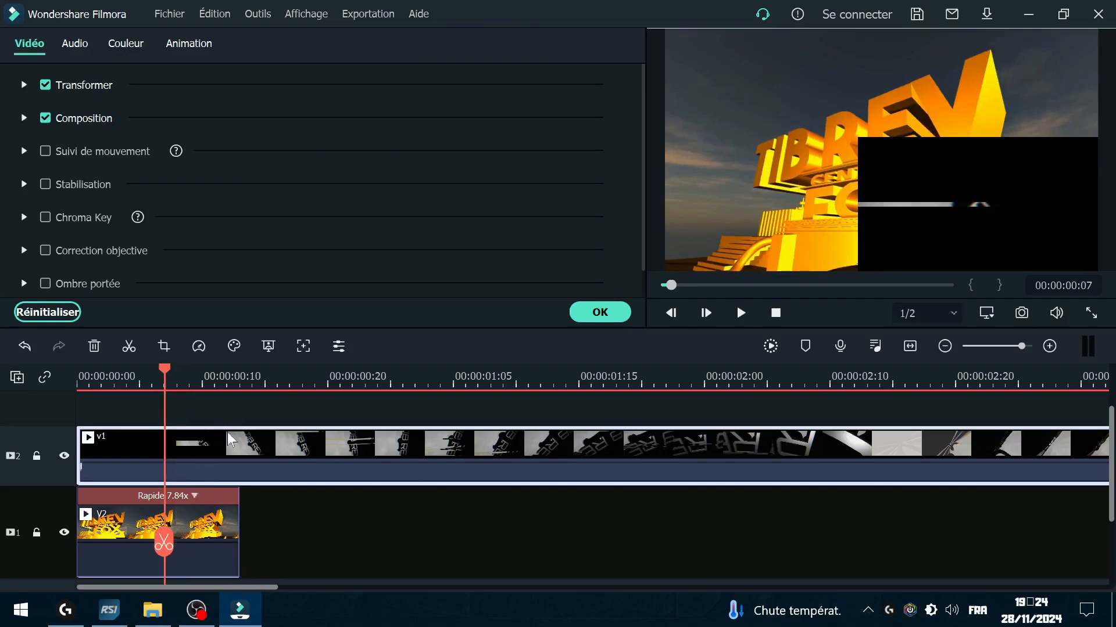
# Step: Split the v1 clip on track 2 at 00:00:00:13 and again at 00:00:01:06
pyautogui.scroll(1, 228, 433)
pyautogui.moveTo(172, 547); pyautogui.dragTo(240, 546)
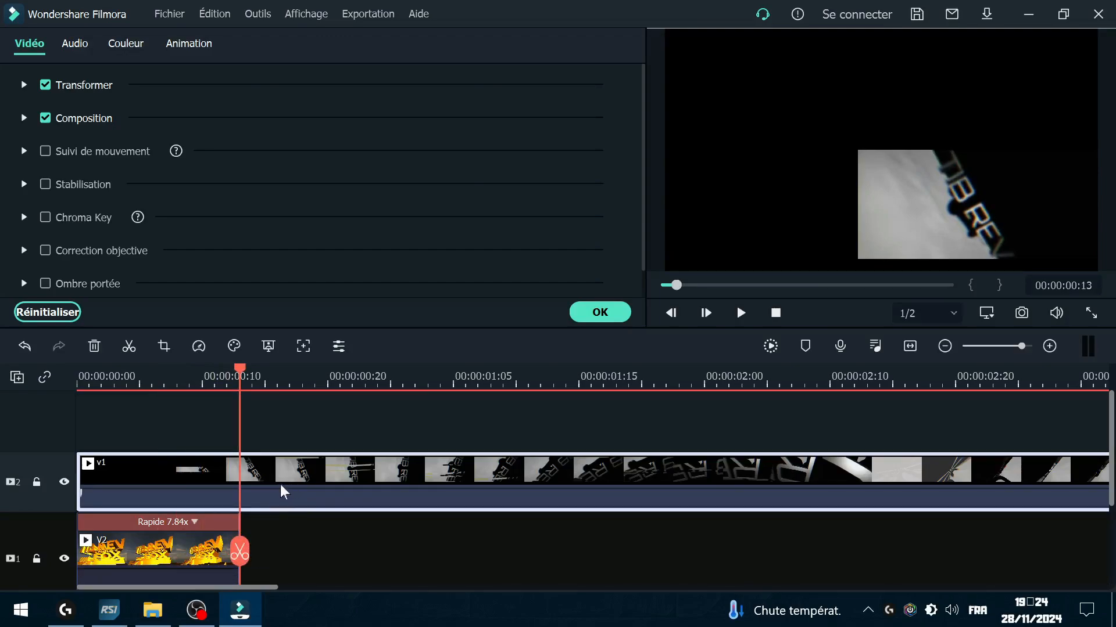
pyautogui.click(240, 567)
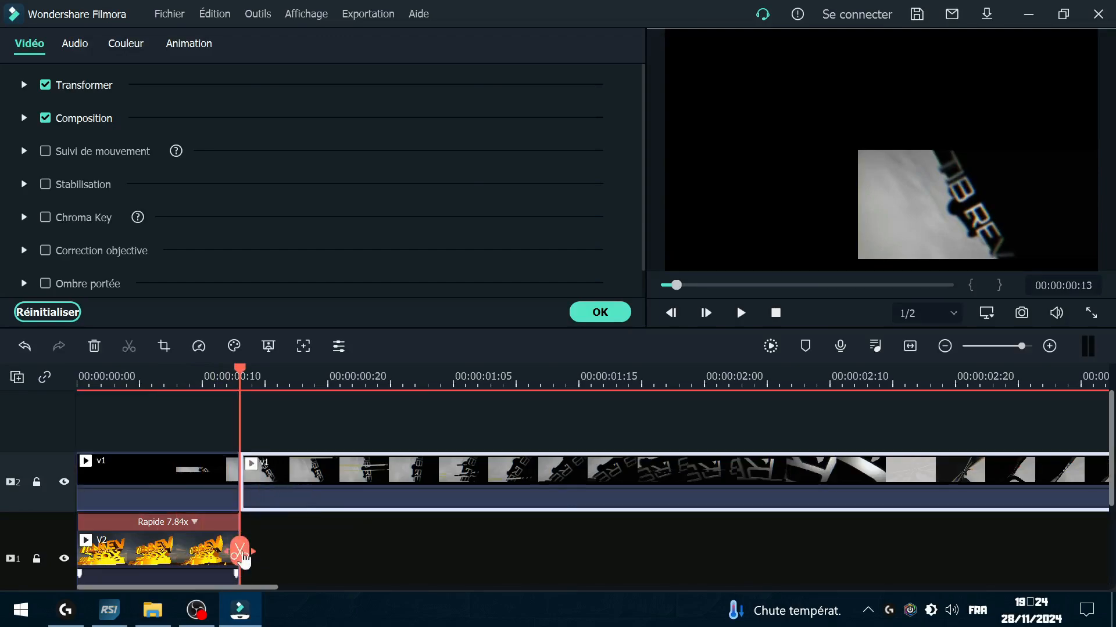
pyautogui.moveTo(240, 558)
pyautogui.mouseDown()
pyautogui.moveTo(294, 548)
pyautogui.moveTo(467, 554)
pyautogui.mouseUp()
pyautogui.click(468, 553)
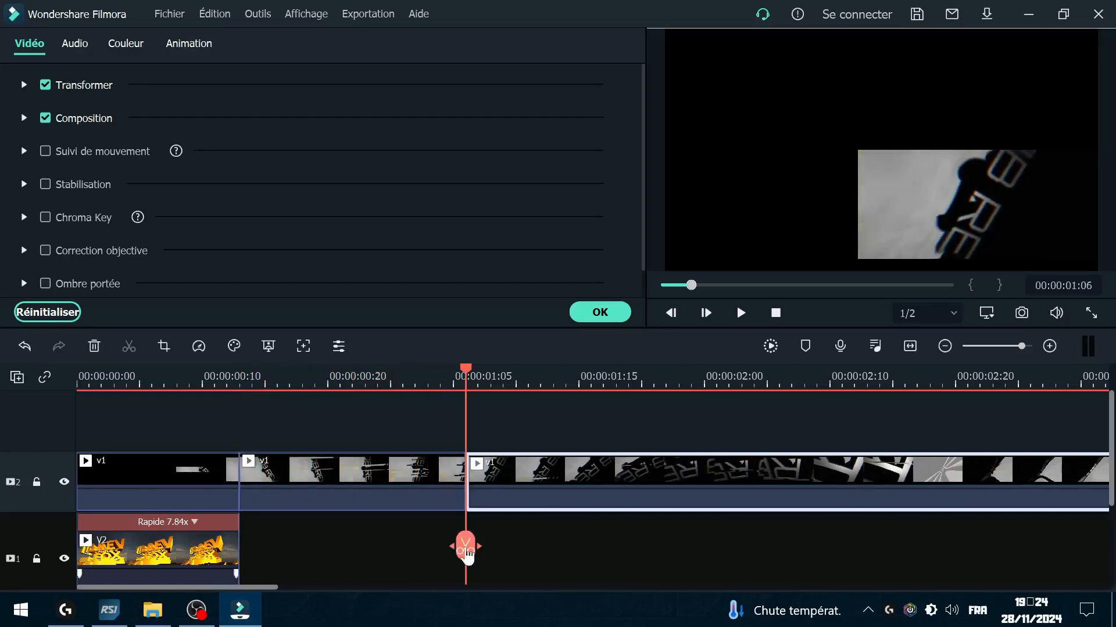
# Step: Move the middle v1 piece onto video track 3, starting at the beginning of the timeline
pyautogui.click(362, 485)
pyautogui.moveTo(361, 486); pyautogui.dragTo(169, 417)
pyautogui.scroll(-1, 427, 526)
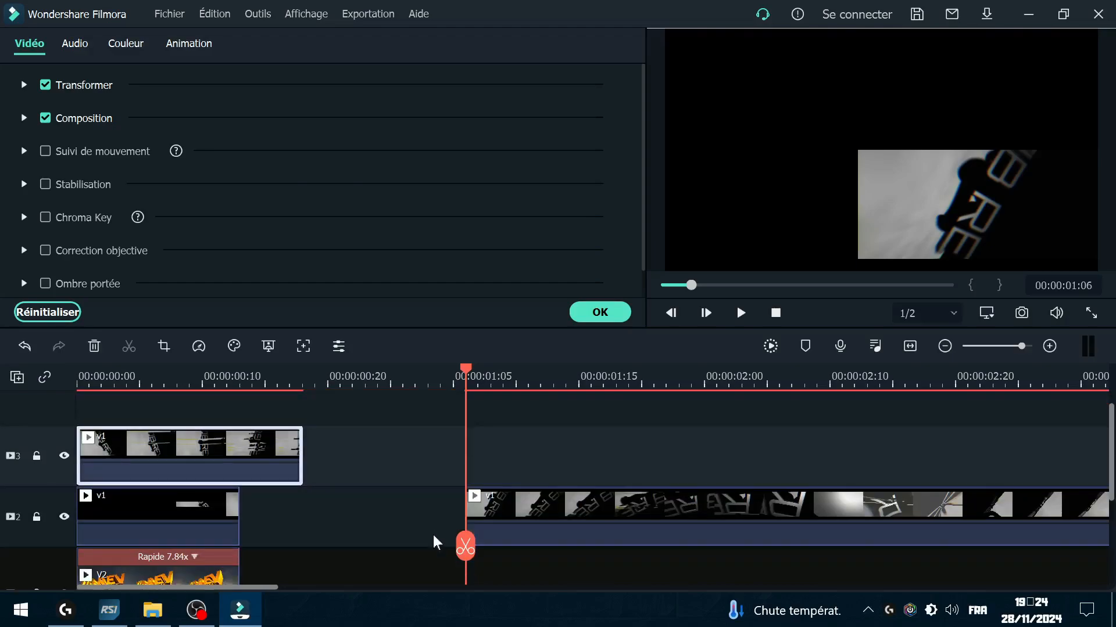
# Step: Place the track 3 overlay in the frame's upper-left corner and slightly shrink both the track 3 and track 2 overlays
pyautogui.moveTo(465, 542); pyautogui.dragTo(76, 535)
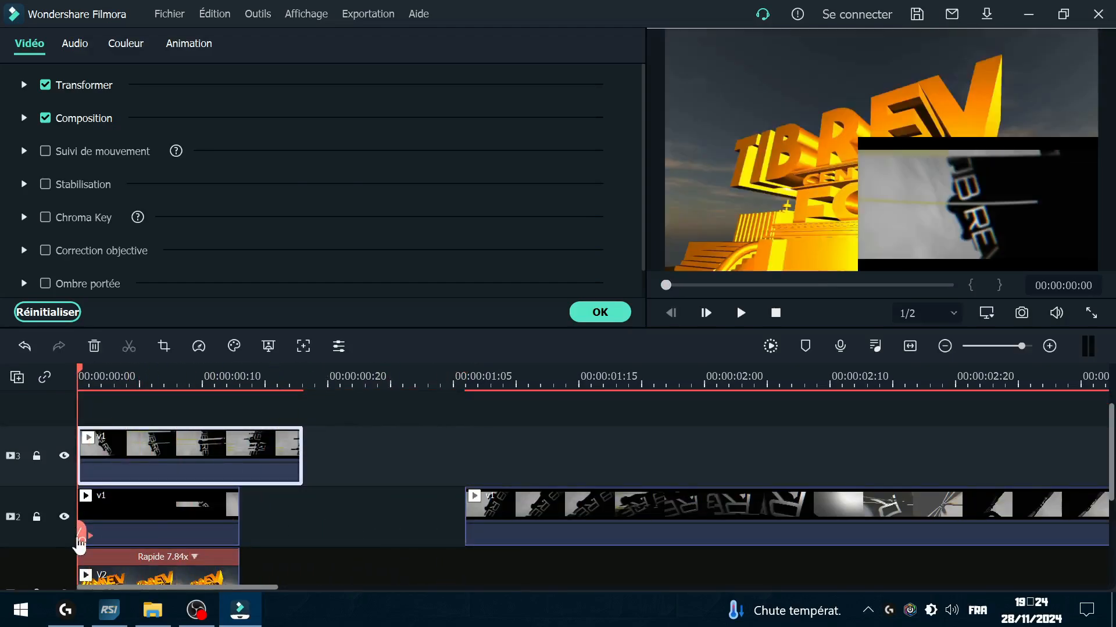
pyautogui.click(201, 517)
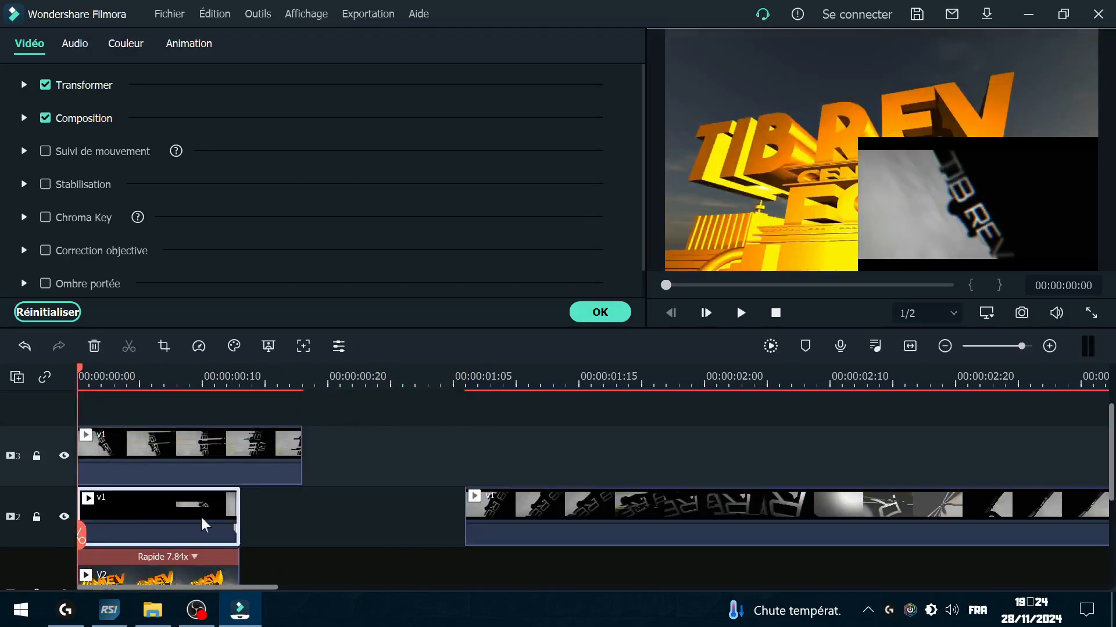
pyautogui.click(201, 454)
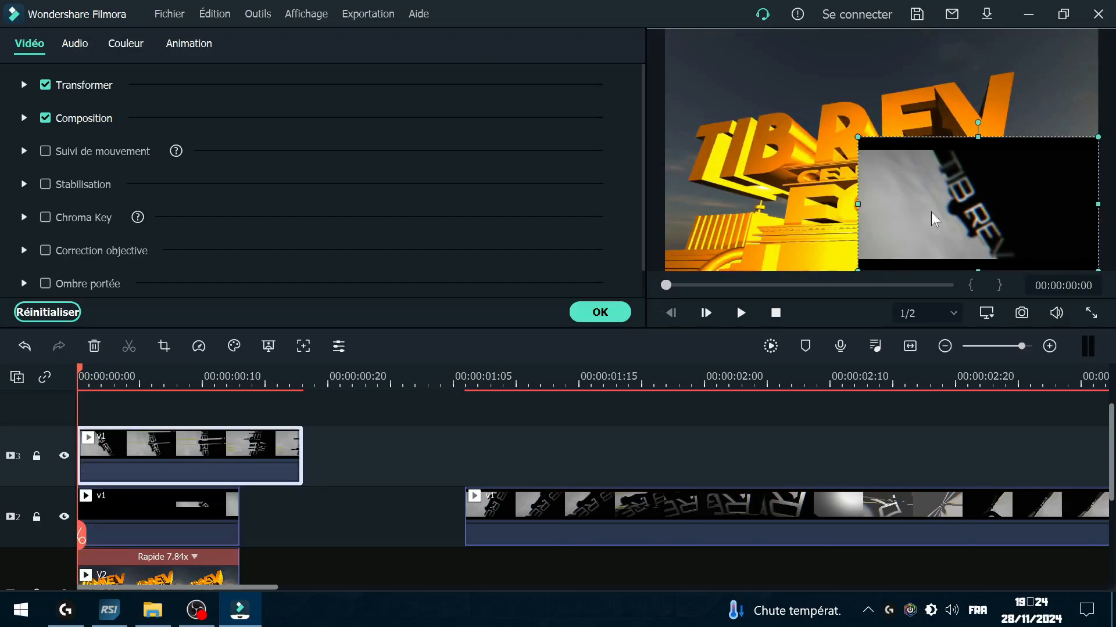
pyautogui.moveTo(932, 214); pyautogui.dragTo(738, 89)
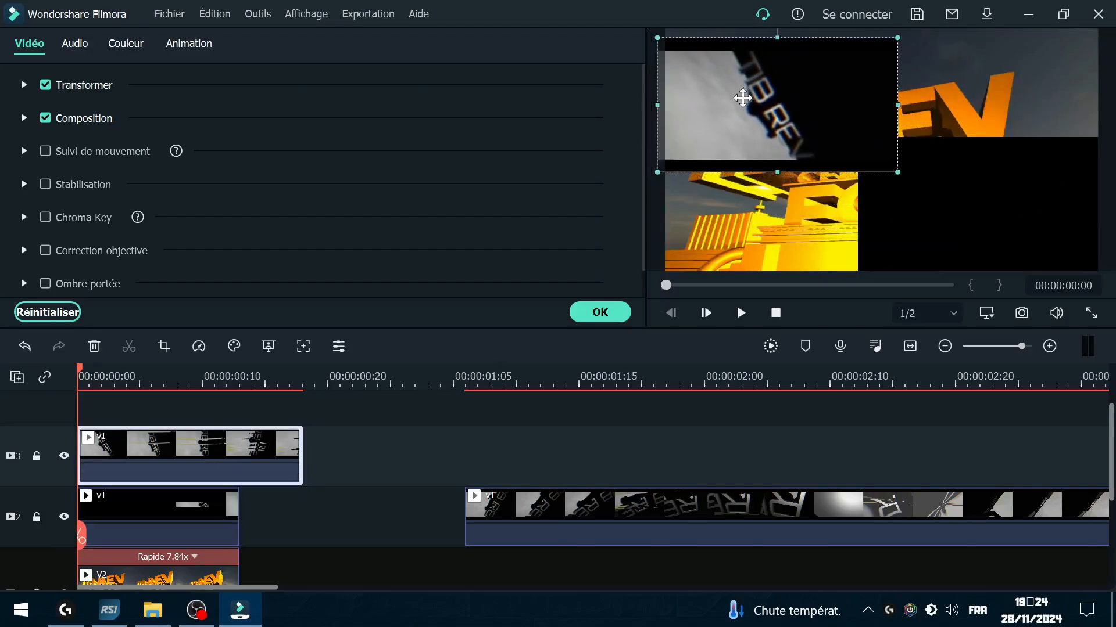
pyautogui.moveTo(904, 162)
pyautogui.mouseDown()
pyautogui.moveTo(857, 126)
pyautogui.moveTo(889, 154)
pyautogui.mouseUp()
pyautogui.click(899, 165)
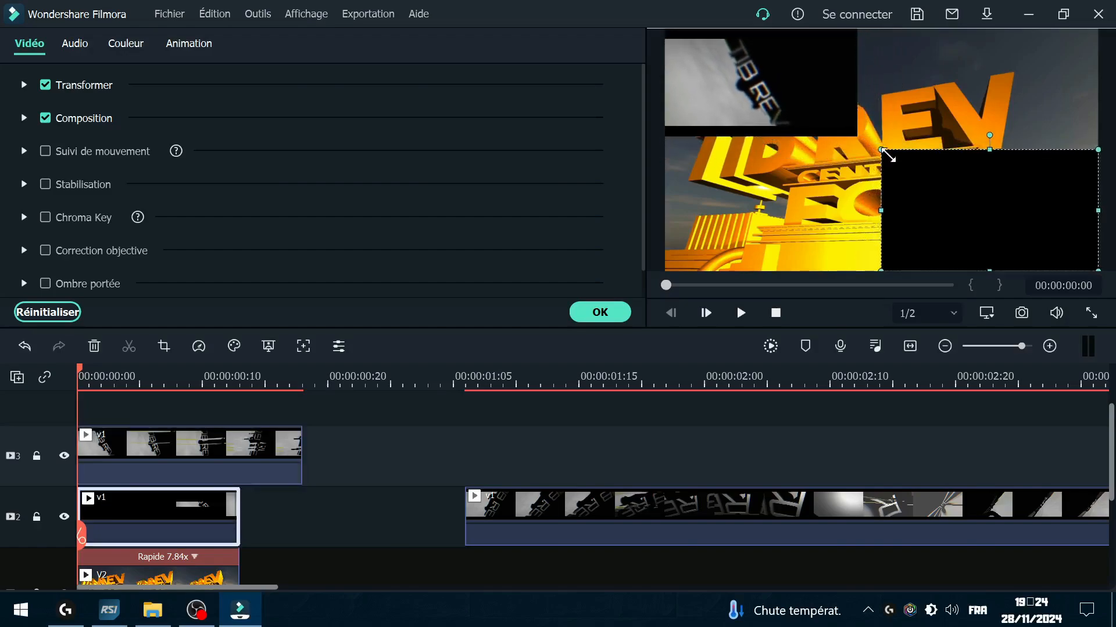
pyautogui.click(421, 453)
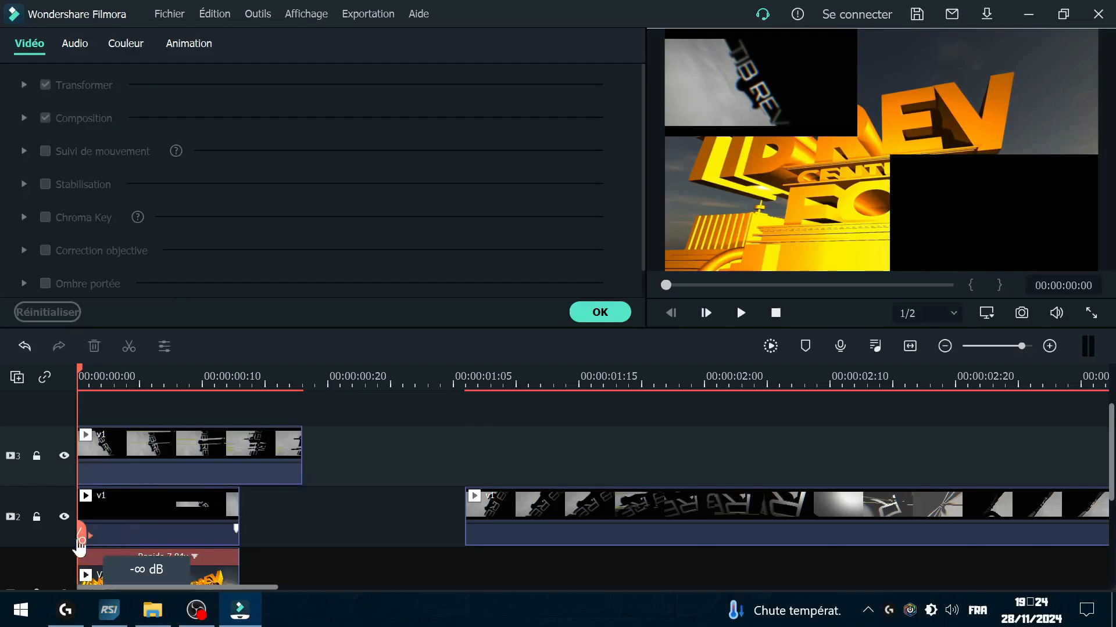
# Step: Scrub between the timeline start and 00:00:00:10 to examine how the three stacked videos play together
pyautogui.moveTo(80, 537); pyautogui.dragTo(203, 532)
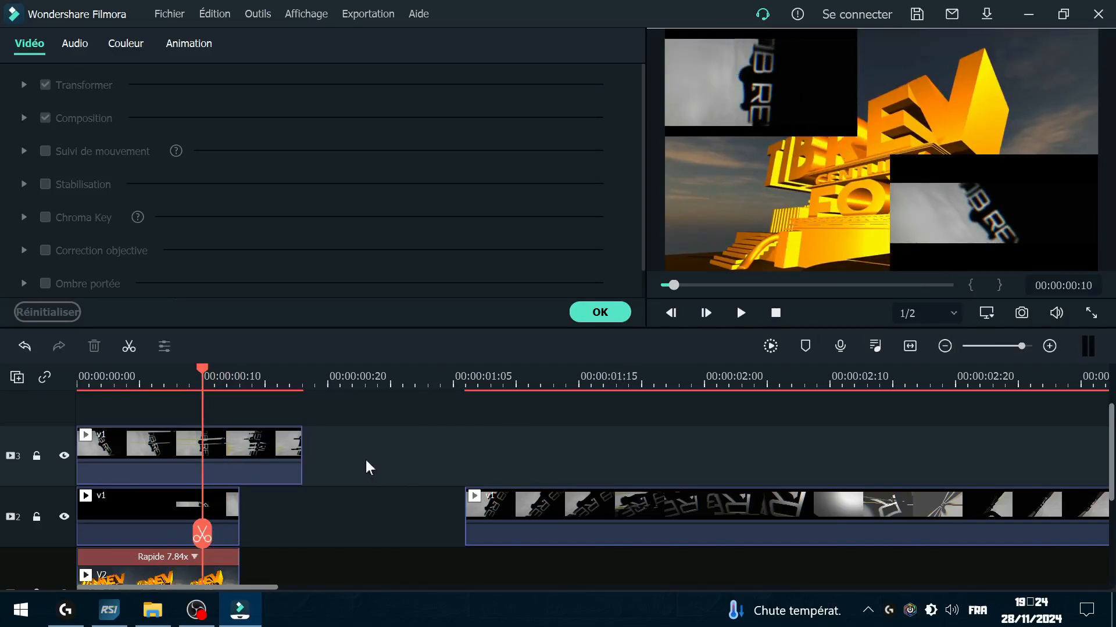
pyautogui.moveTo(209, 533); pyautogui.dragTo(154, 533)
pyautogui.click(191, 532)
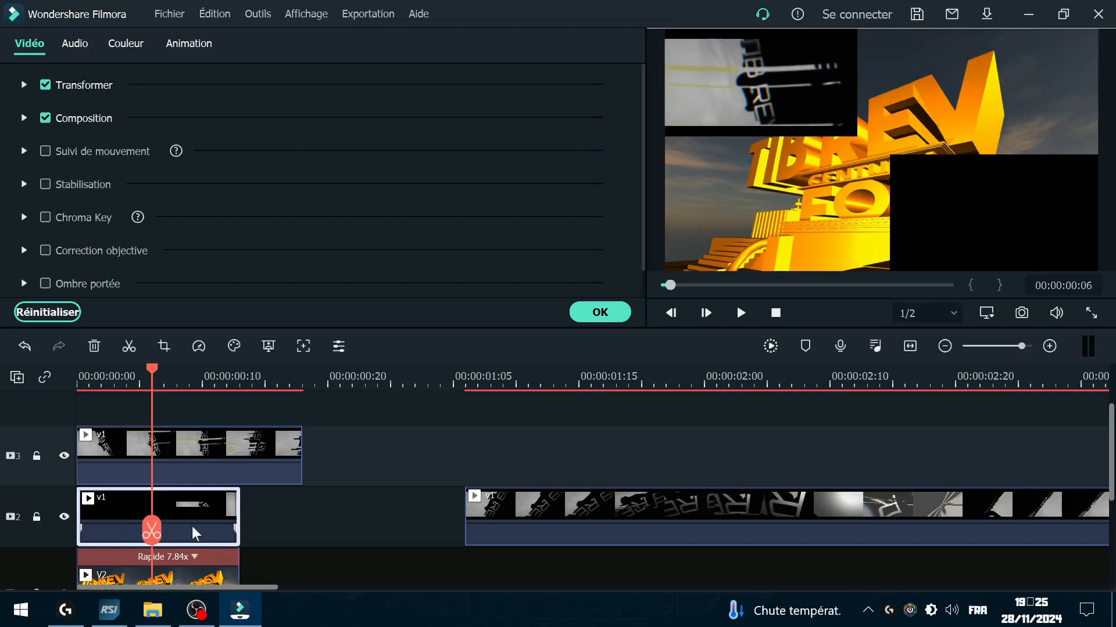
# Step: Delete the long leftover v1 clips on video tracks 1 and 2, keeping only the short stacked clips at the timeline start
pyautogui.click(945, 346)
pyautogui.click(944, 346)
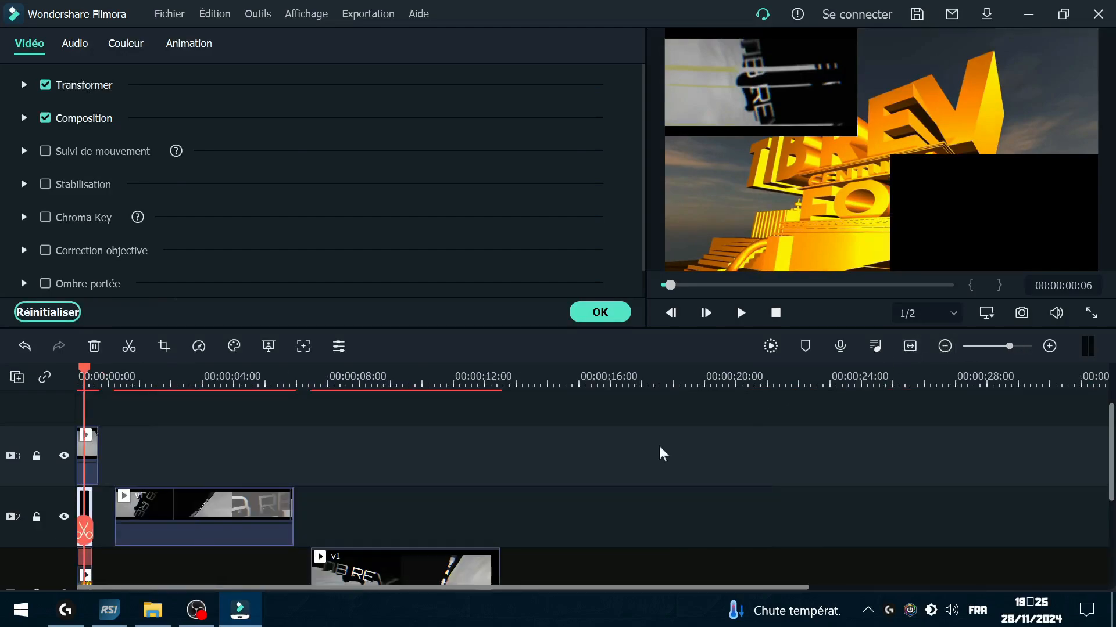
pyautogui.scroll(-2, 659, 446)
pyautogui.click(437, 521)
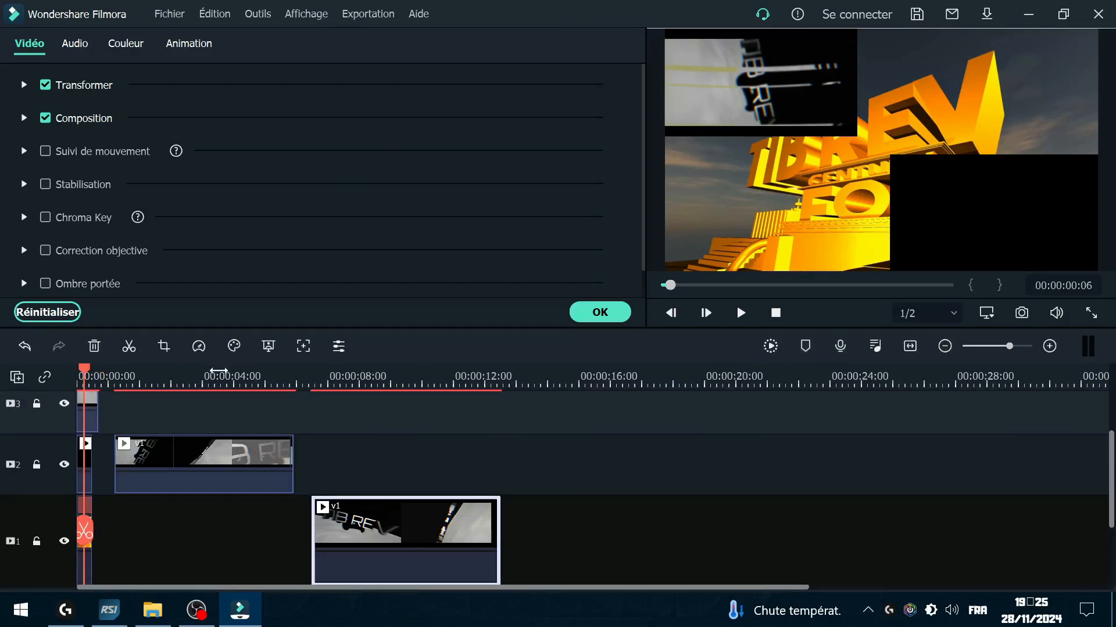
pyautogui.click(92, 347)
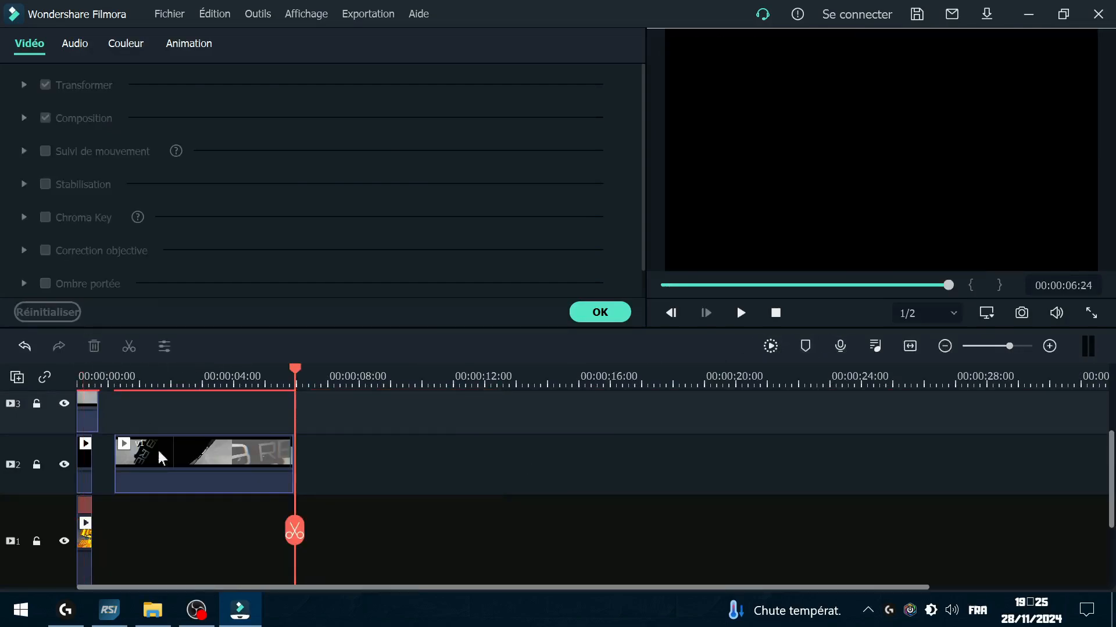
pyautogui.click(191, 451)
pyautogui.click(96, 348)
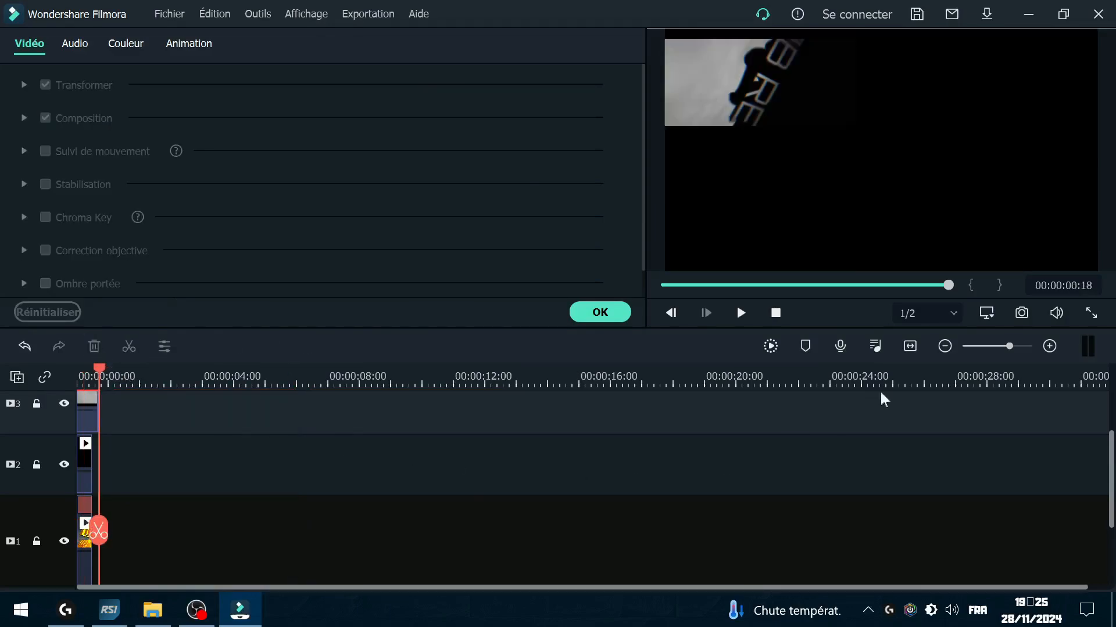
# Step: Split the v1 clip on track 2 at 00:00:00:06
pyautogui.click(1049, 346)
pyautogui.click(1049, 346)
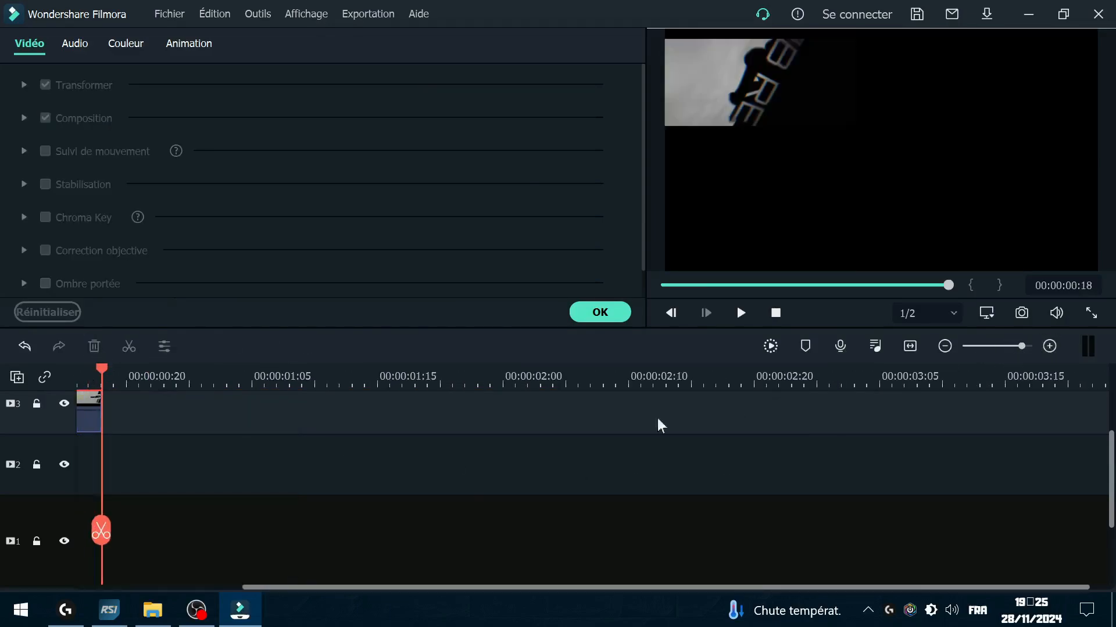
pyautogui.moveTo(294, 588); pyautogui.dragTo(114, 563)
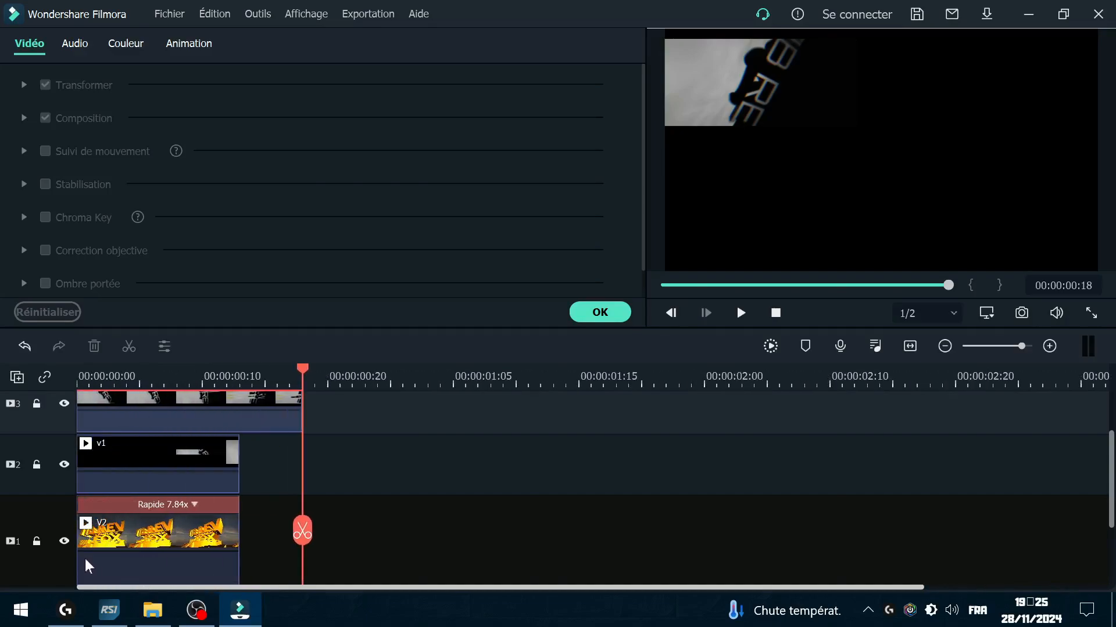
pyautogui.scroll(1, 169, 544)
pyautogui.moveTo(302, 529); pyautogui.dragTo(160, 521)
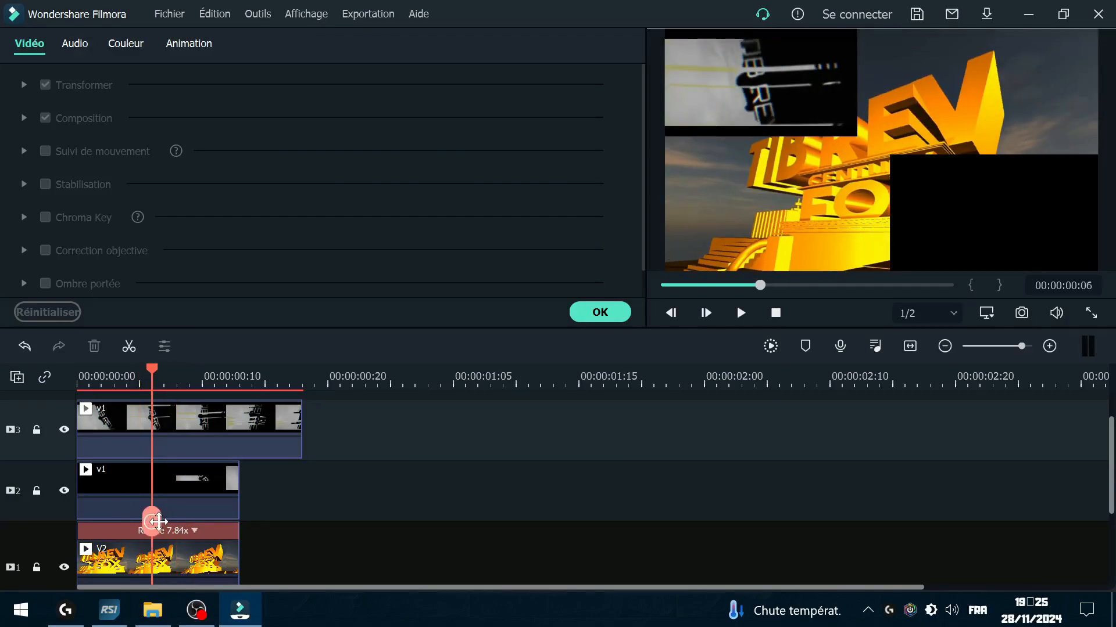
pyautogui.click(1049, 347)
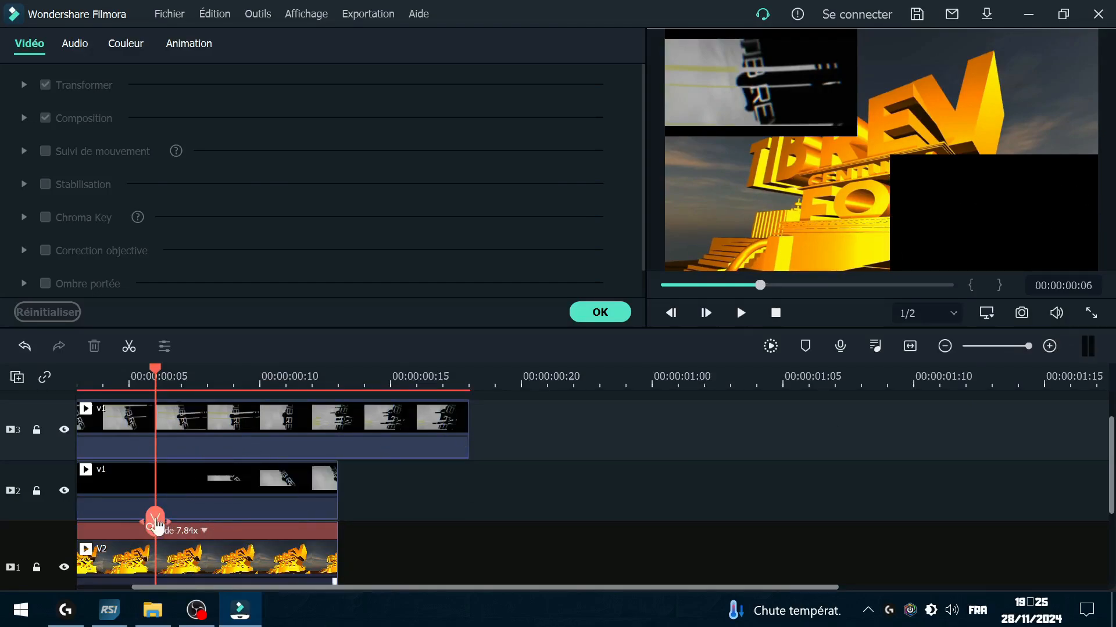
pyautogui.moveTo(156, 520); pyautogui.dragTo(185, 517)
pyautogui.moveTo(207, 517); pyautogui.dragTo(174, 516)
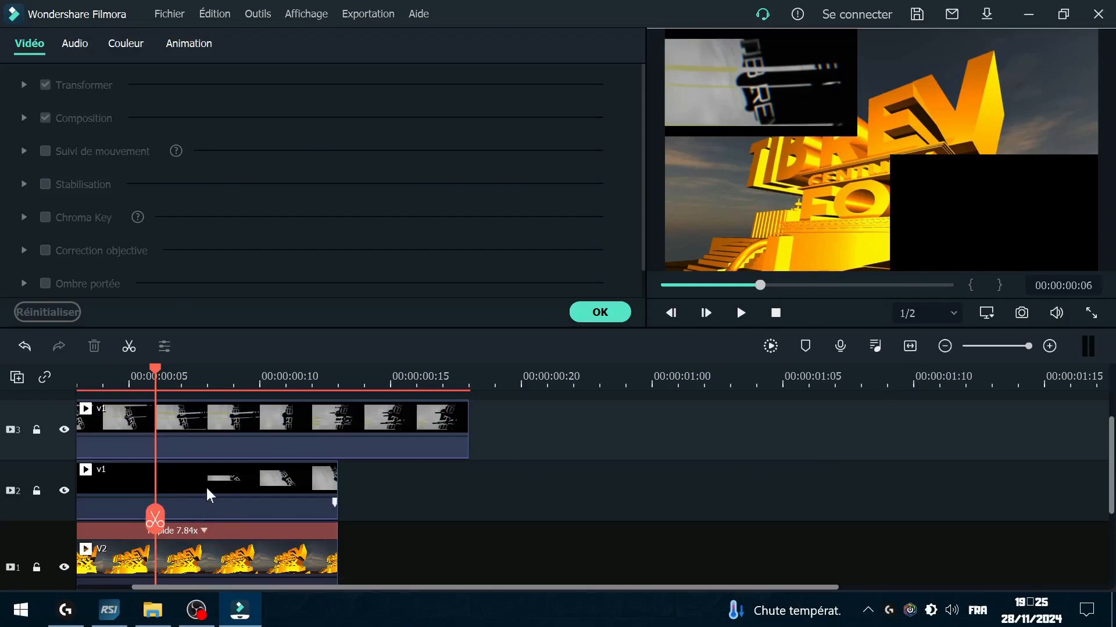
pyautogui.click(186, 506)
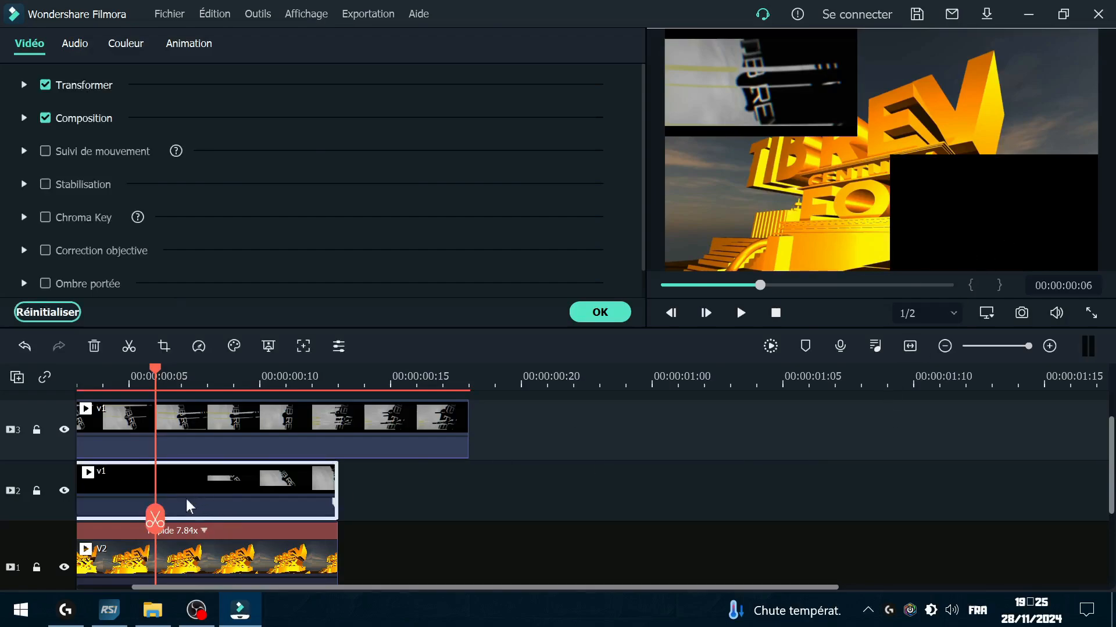
pyautogui.click(155, 517)
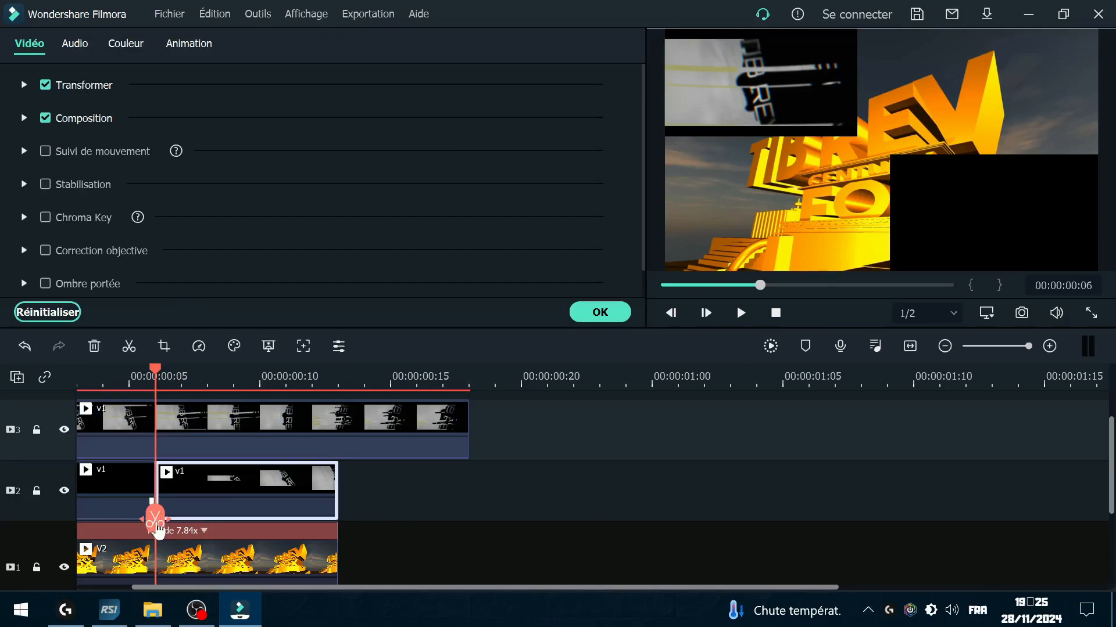
# Step: Delete the track 2 piece before the cut and have the remaining v1 piece start at the beginning of the timeline
pyautogui.click(116, 473)
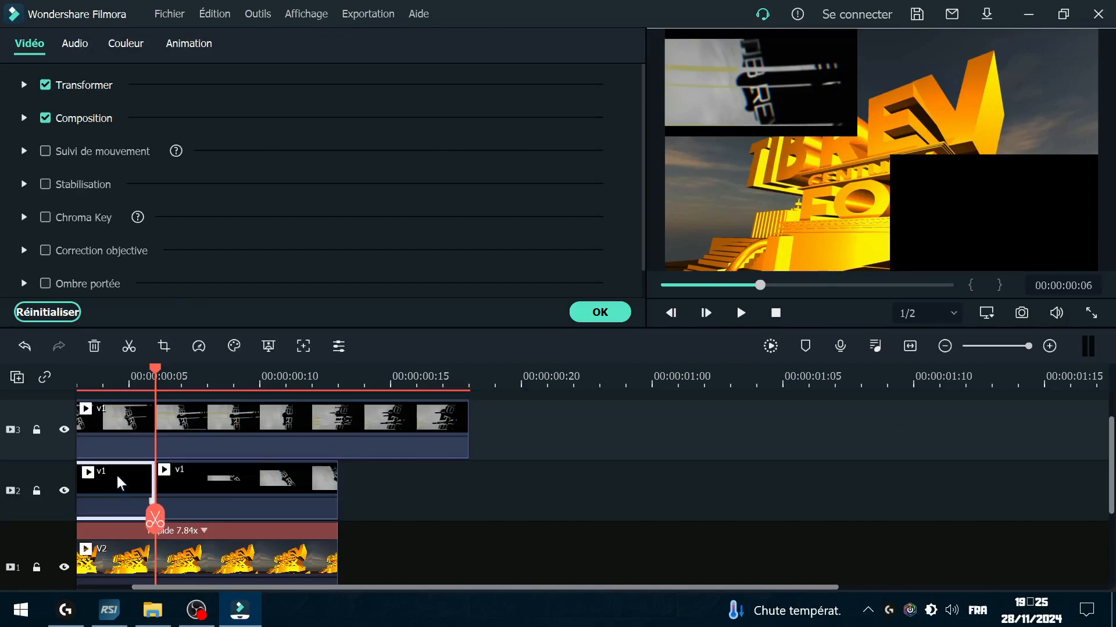
pyautogui.click(94, 346)
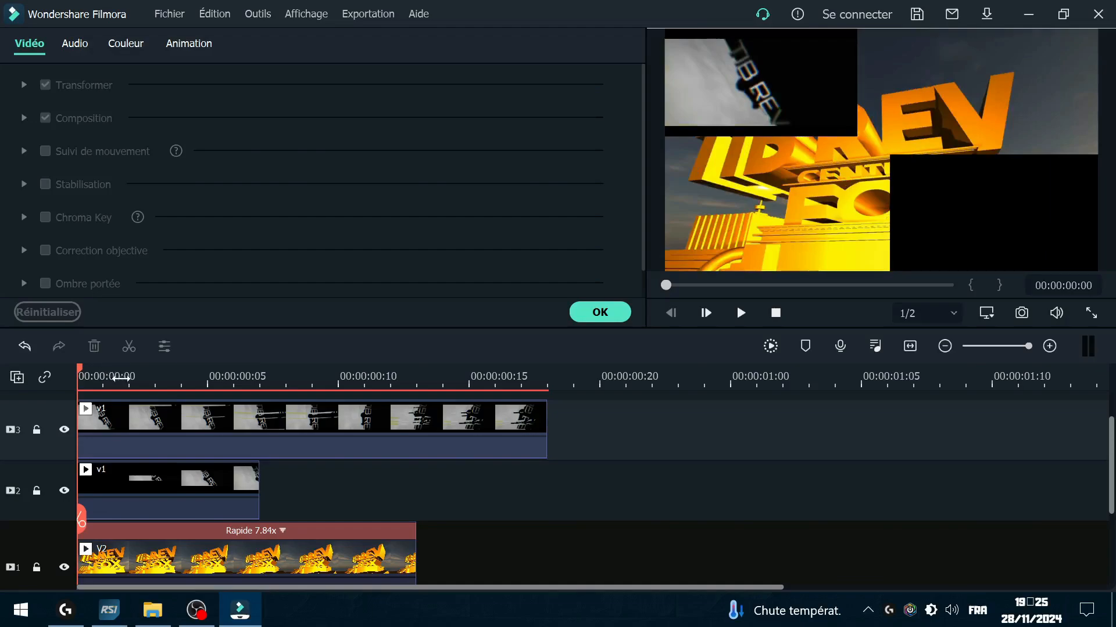
pyautogui.moveTo(81, 515); pyautogui.dragTo(72, 496)
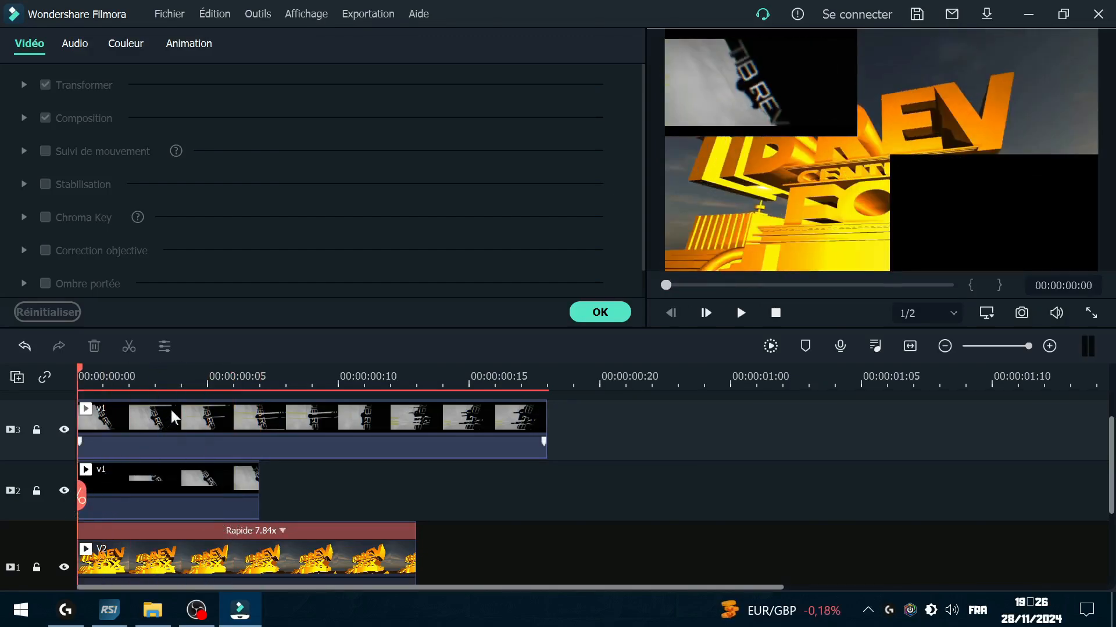
# Step: Delete the v1 clip on track 3 and paste a copy of the track 2 v1 clip at 00:00:00:13
pyautogui.click(167, 409)
pyautogui.click(93, 347)
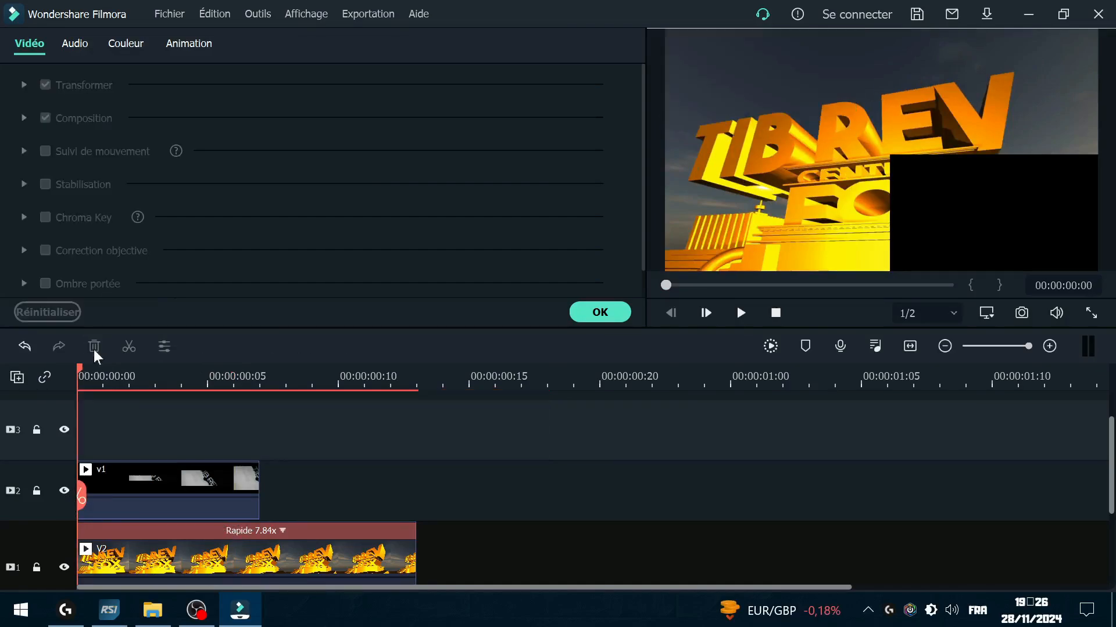
pyautogui.click(138, 501)
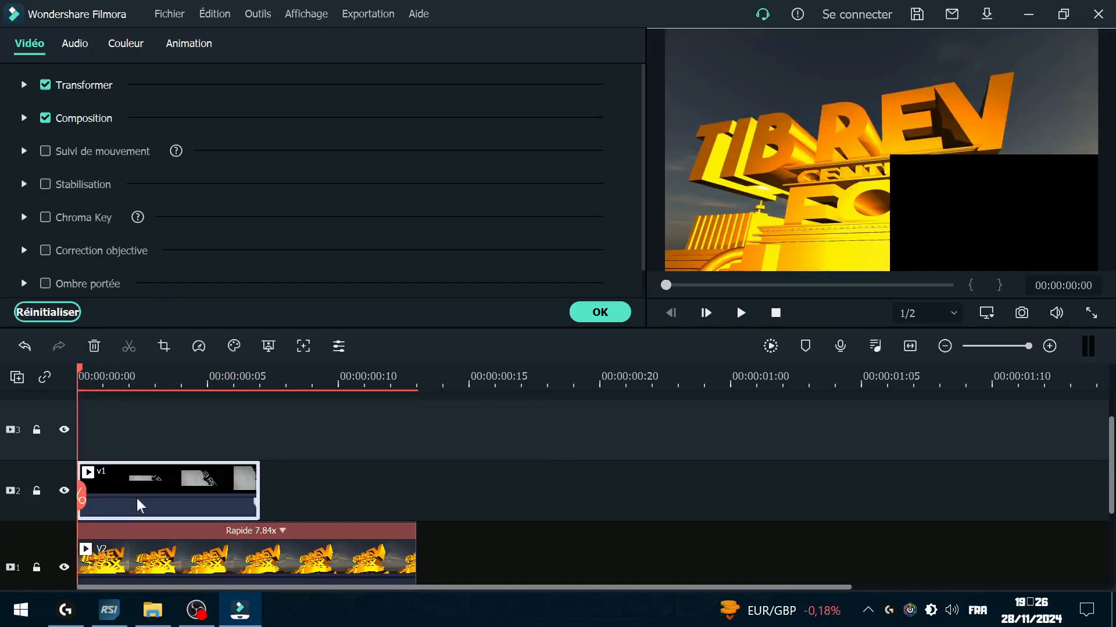
pyautogui.rightClick(137, 498)
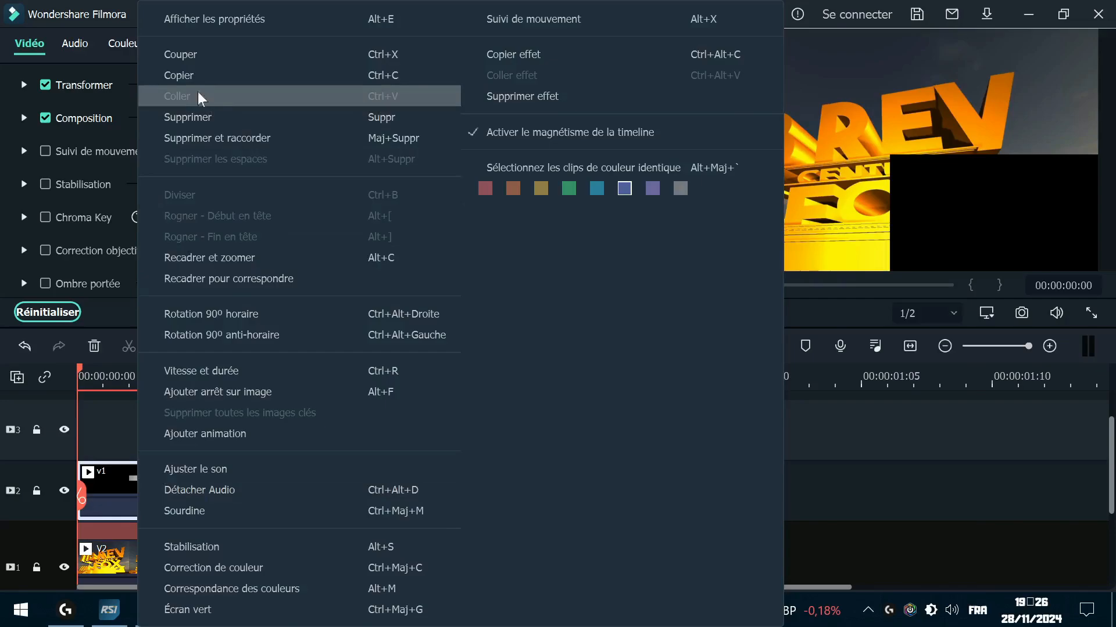
pyautogui.click(187, 76)
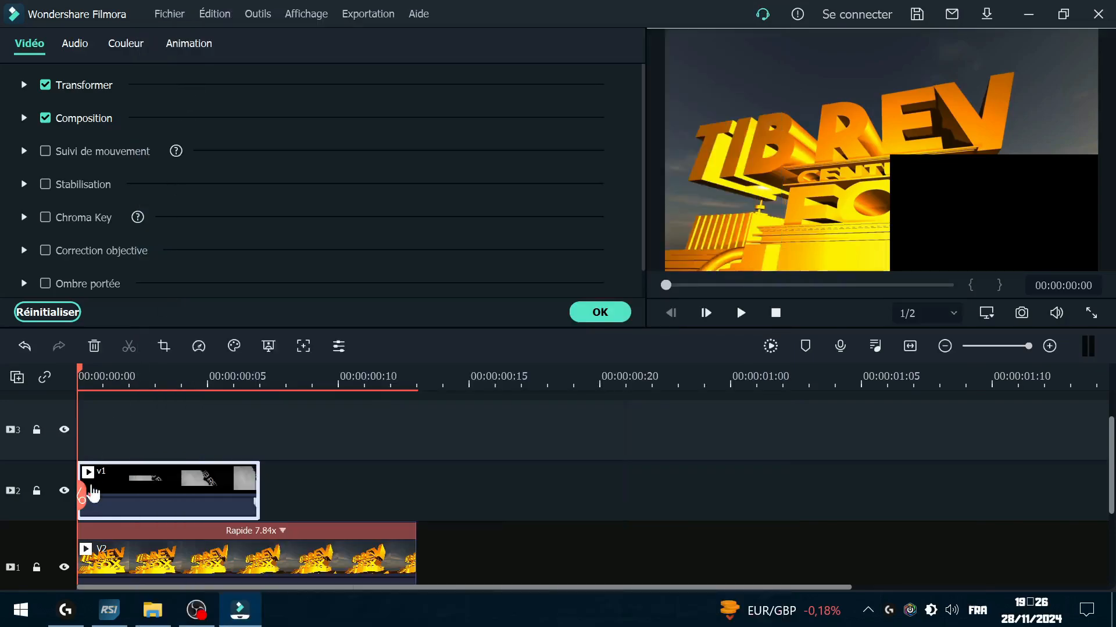
pyautogui.moveTo(82, 494); pyautogui.dragTo(440, 484)
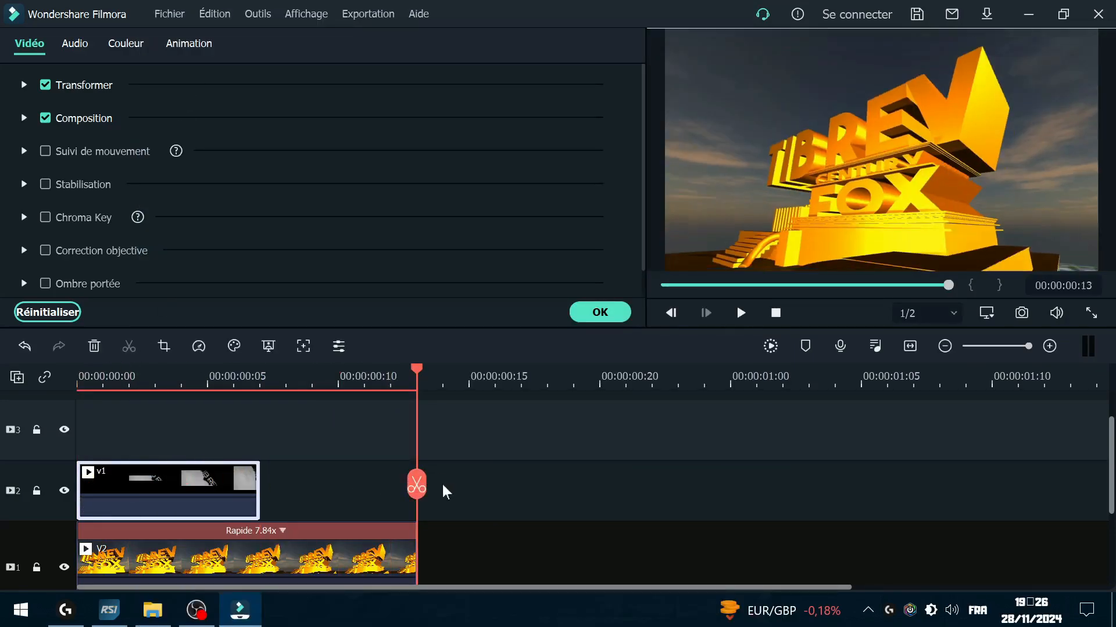
pyautogui.rightClick(465, 480)
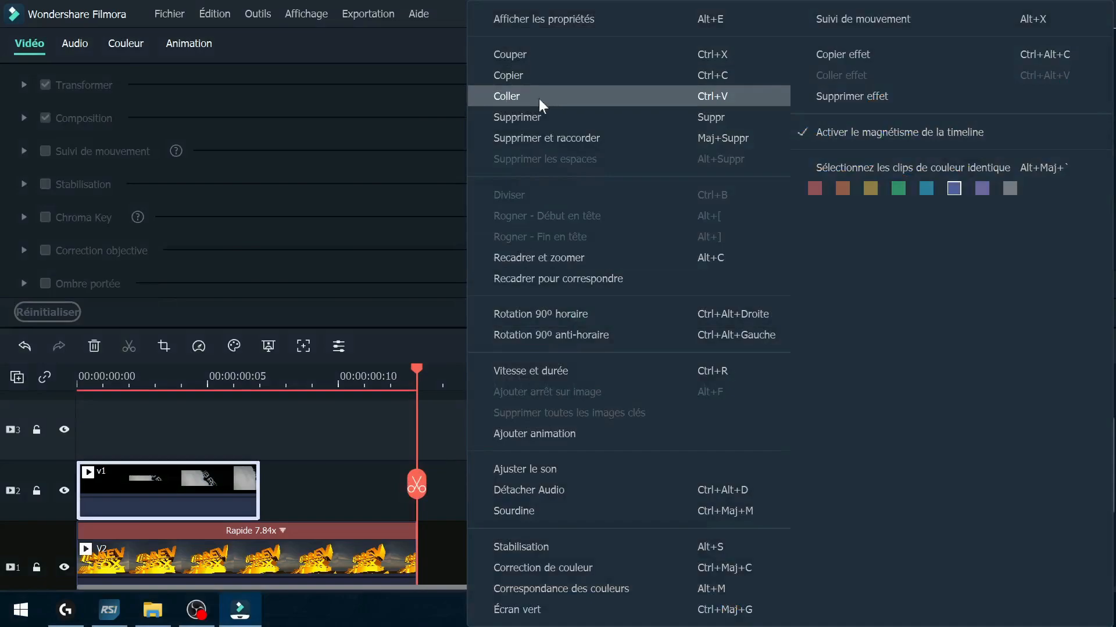
pyautogui.click(538, 97)
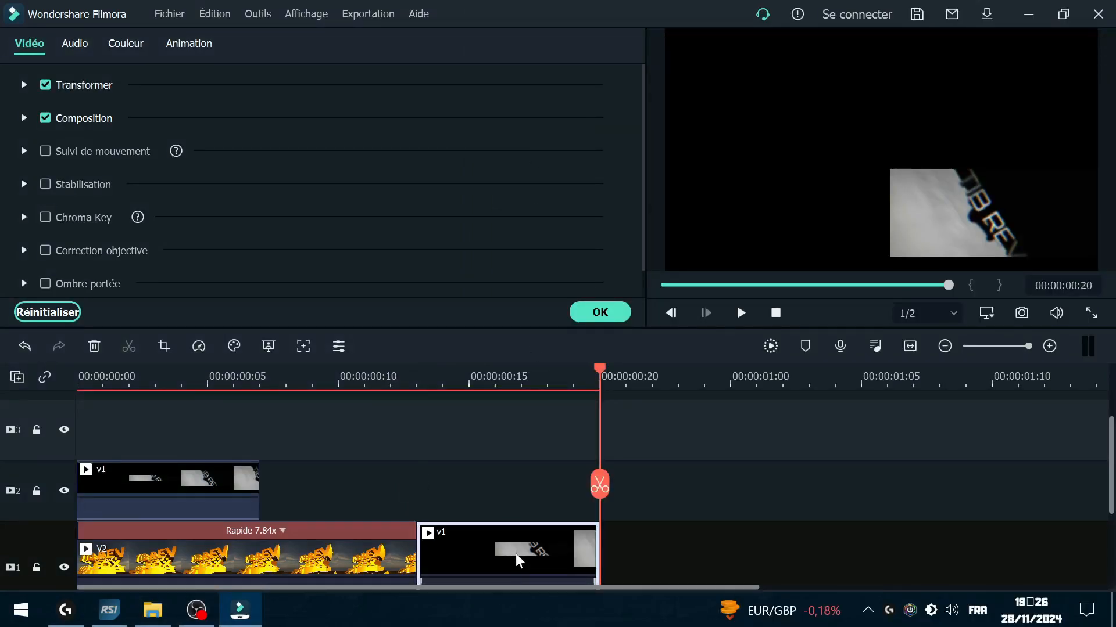
# Step: Move the pasted v1 copy to the start of track 3 and place its overlay in the frame's upper-left corner
pyautogui.moveTo(515, 553); pyautogui.dragTo(124, 434)
pyautogui.moveTo(594, 484); pyautogui.dragTo(87, 497)
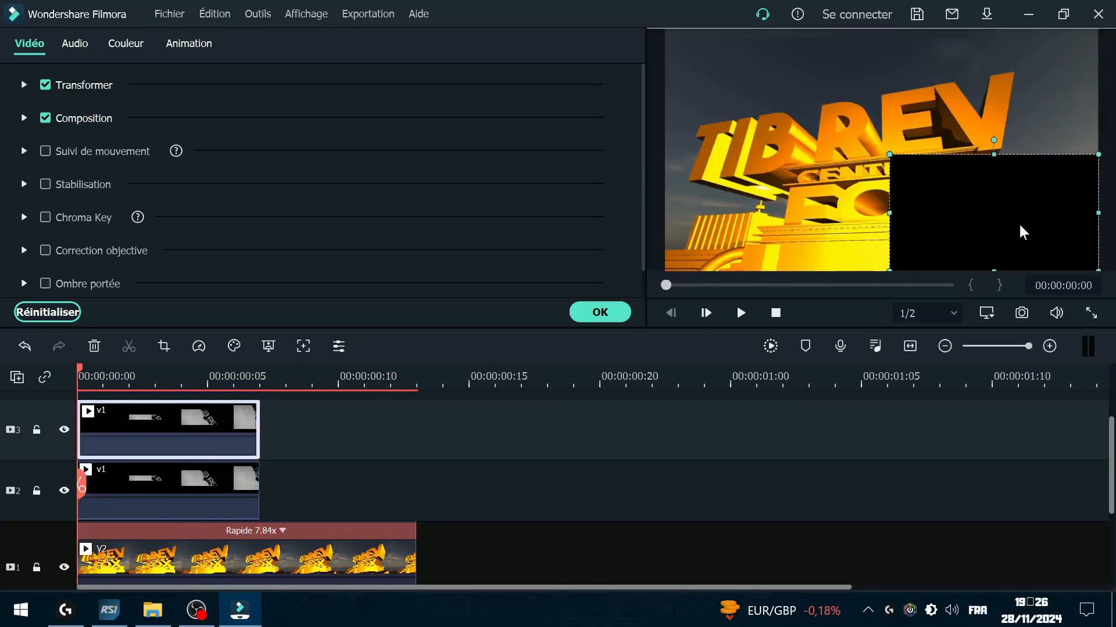
pyautogui.moveTo(1015, 223); pyautogui.dragTo(798, 97)
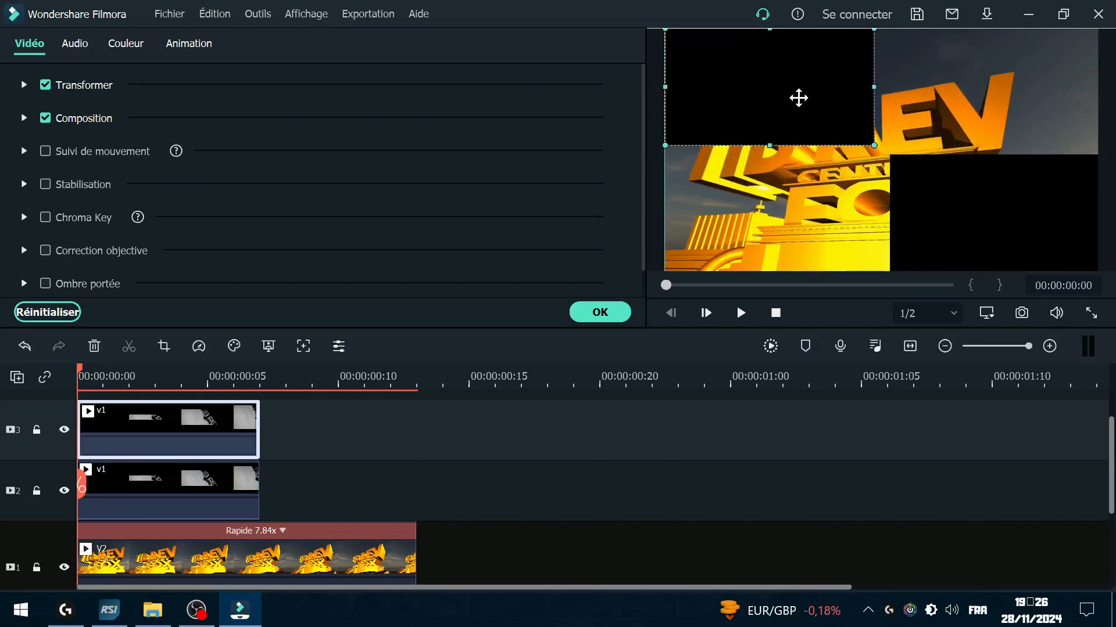
pyautogui.click(592, 488)
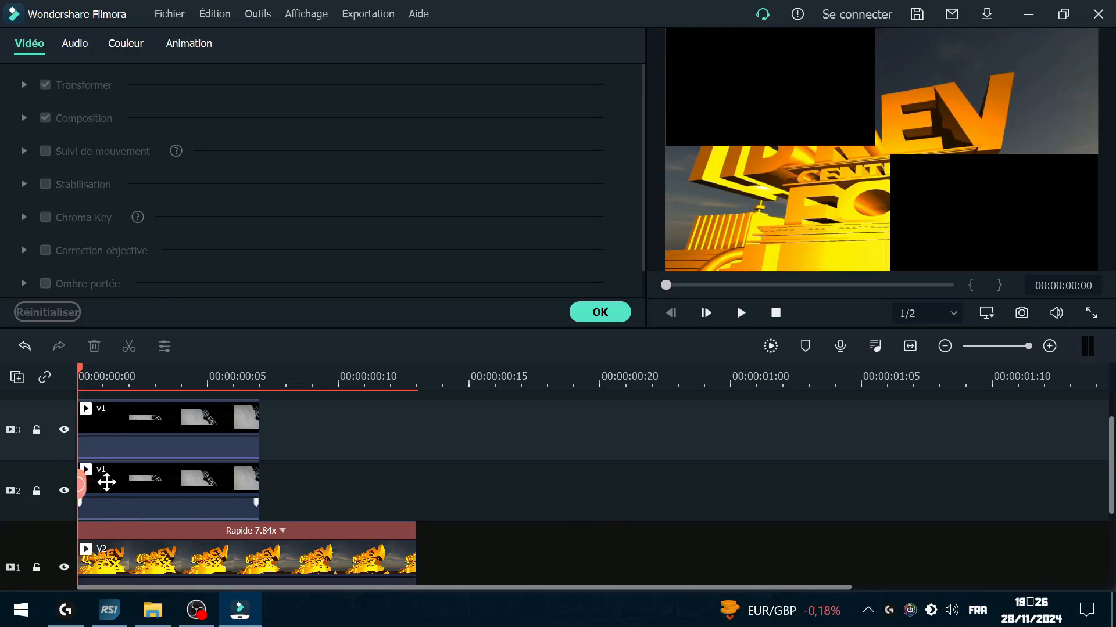
pyautogui.moveTo(106, 482); pyautogui.dragTo(240, 523)
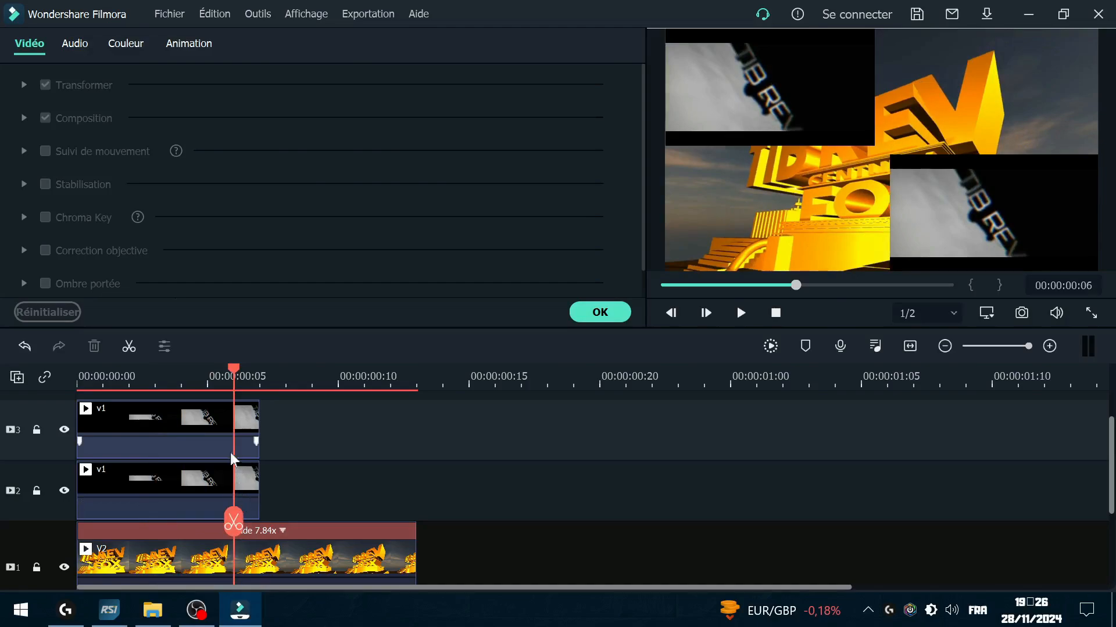
# Step: Close the clip settings and look over the editing options offered for the track 2 v1 clip
pyautogui.click(608, 312)
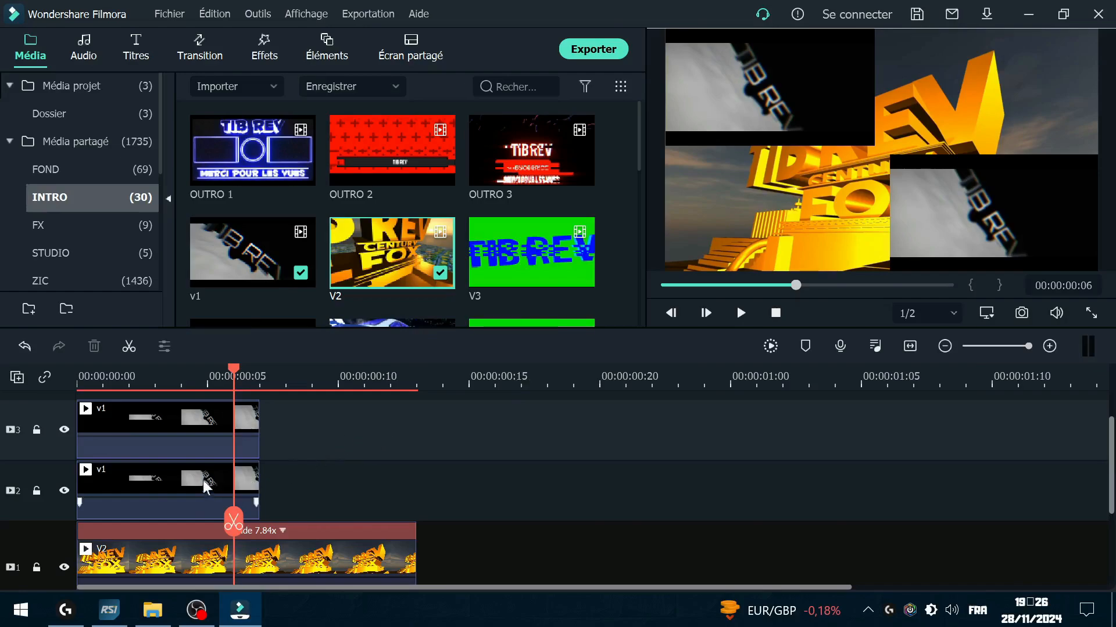
pyautogui.rightClick(170, 473)
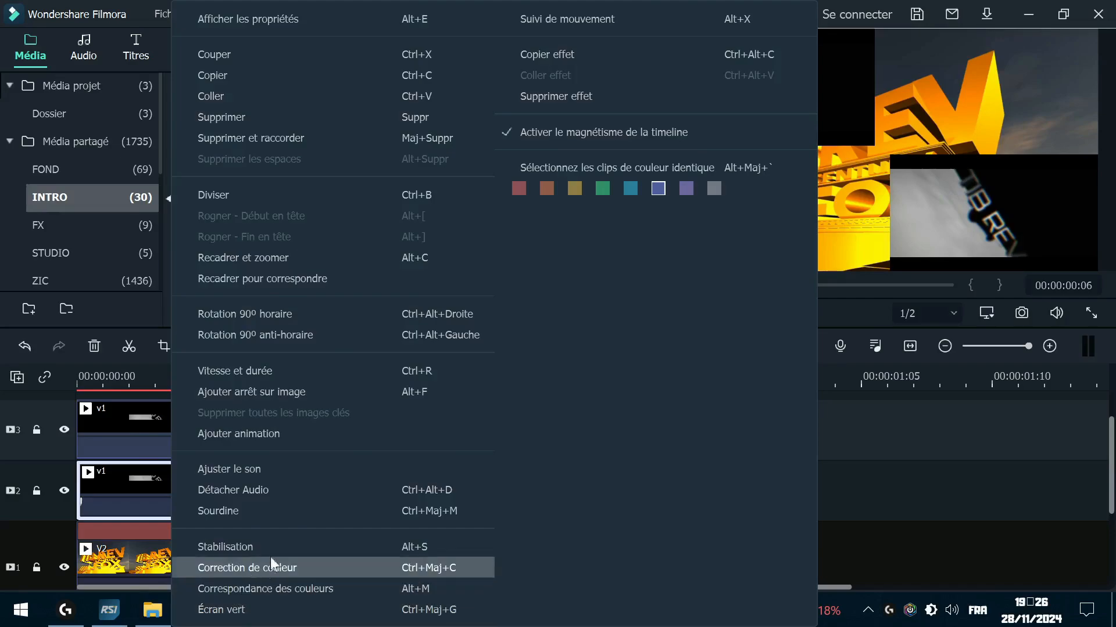
pyautogui.click(900, 500)
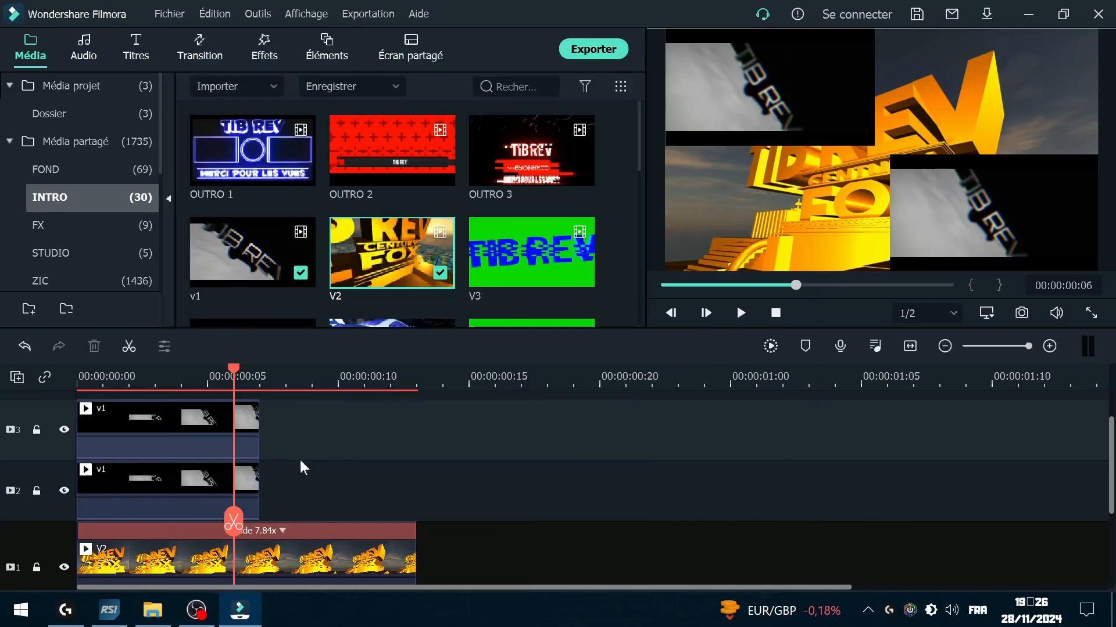
pyautogui.scroll(-2, 316, 461)
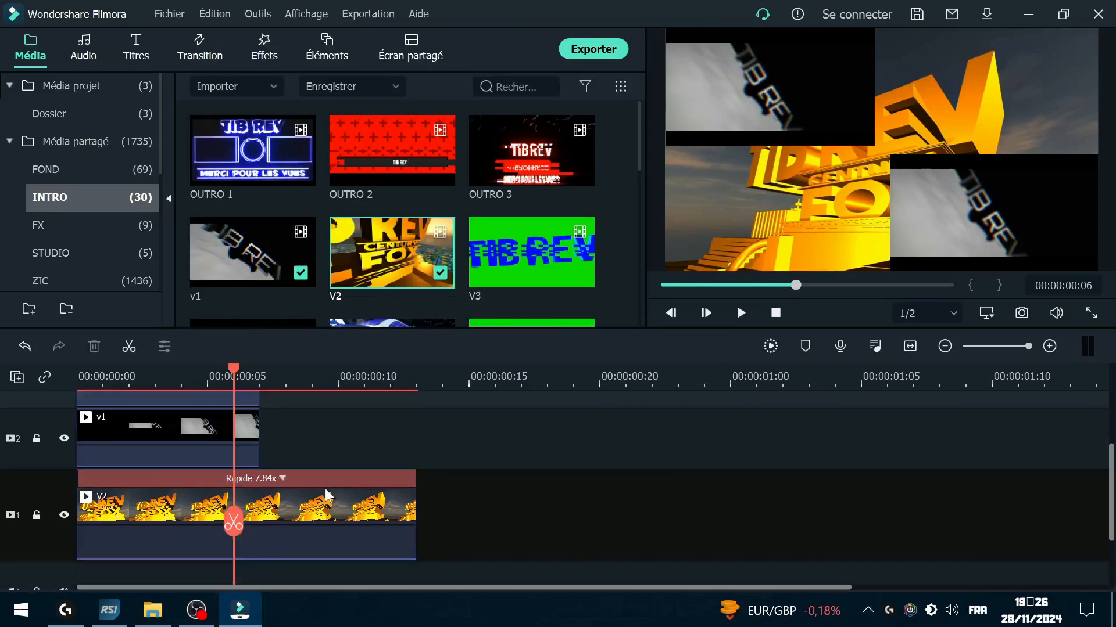
pyautogui.scroll(2, 325, 488)
pyautogui.scroll(-2, 323, 485)
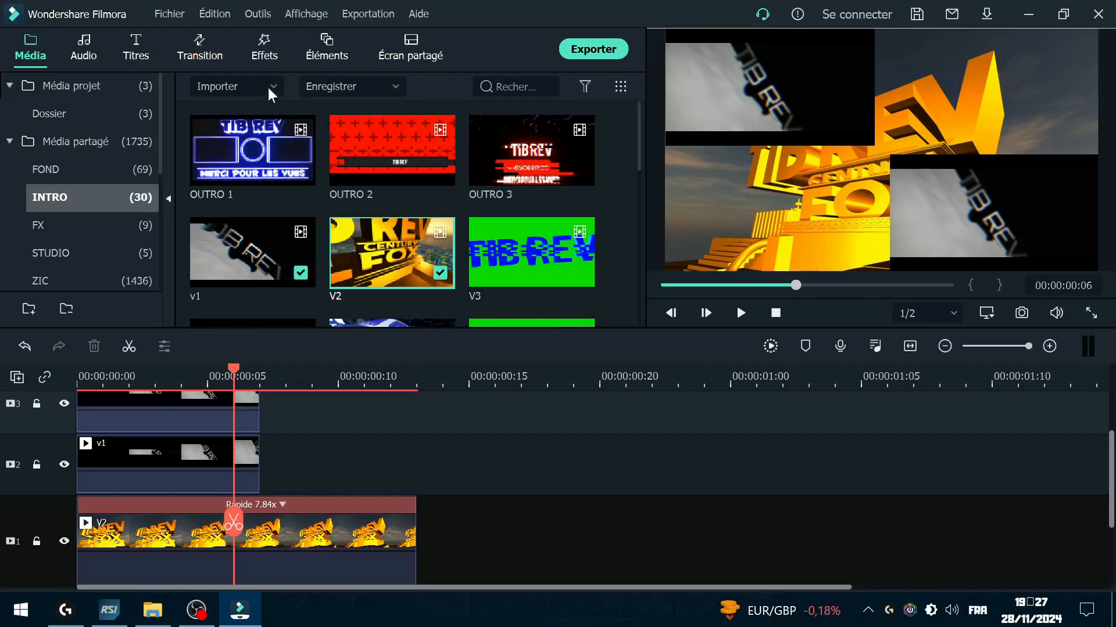
# Step: Browse the effects, transitions and elements libraries, and preview the Meteors - 10 and Shockwave 14 elements
pyautogui.click(259, 44)
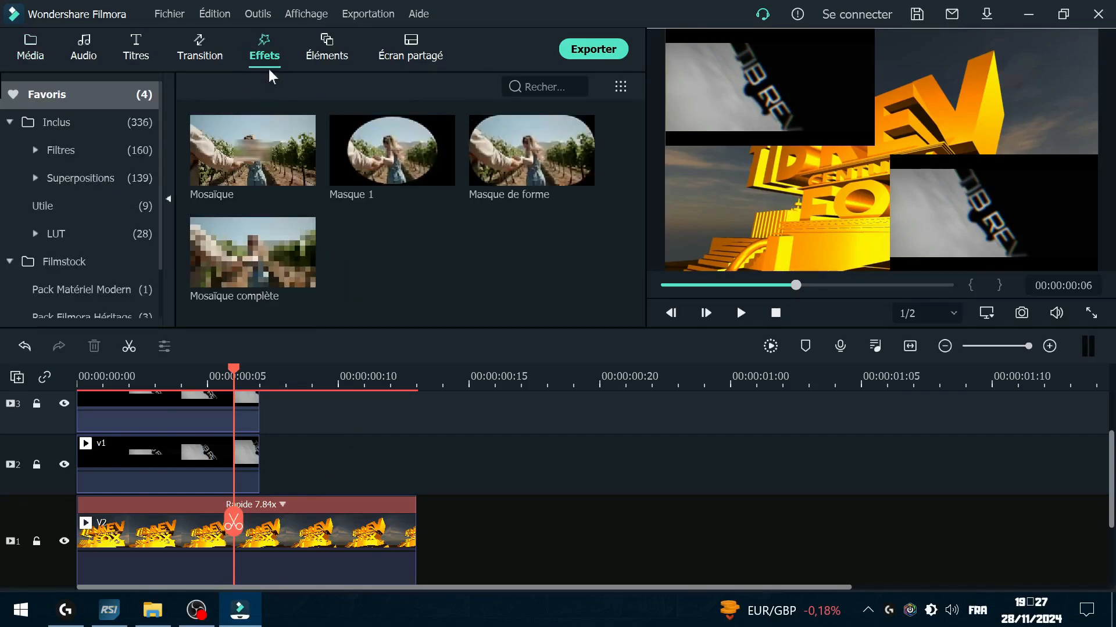
pyautogui.click(210, 51)
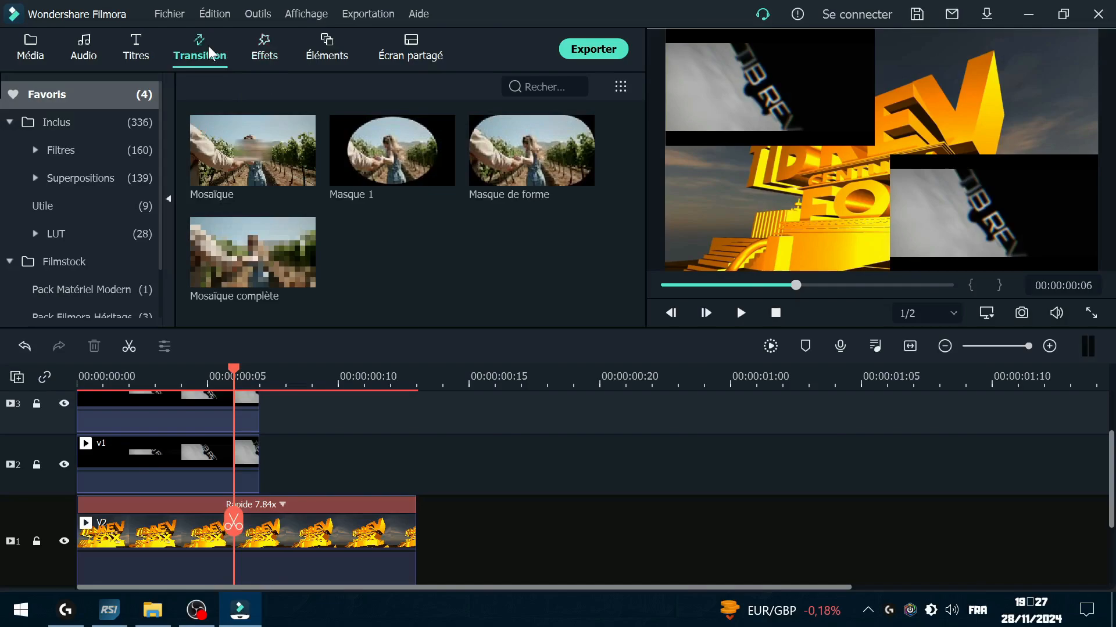
pyautogui.click(334, 45)
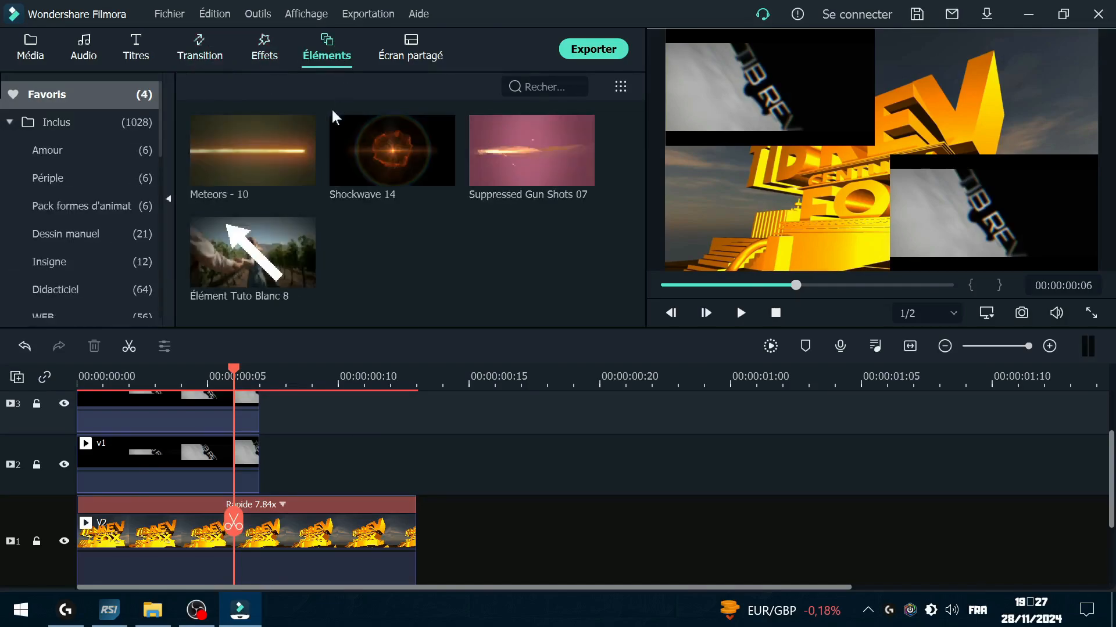
pyautogui.click(250, 149)
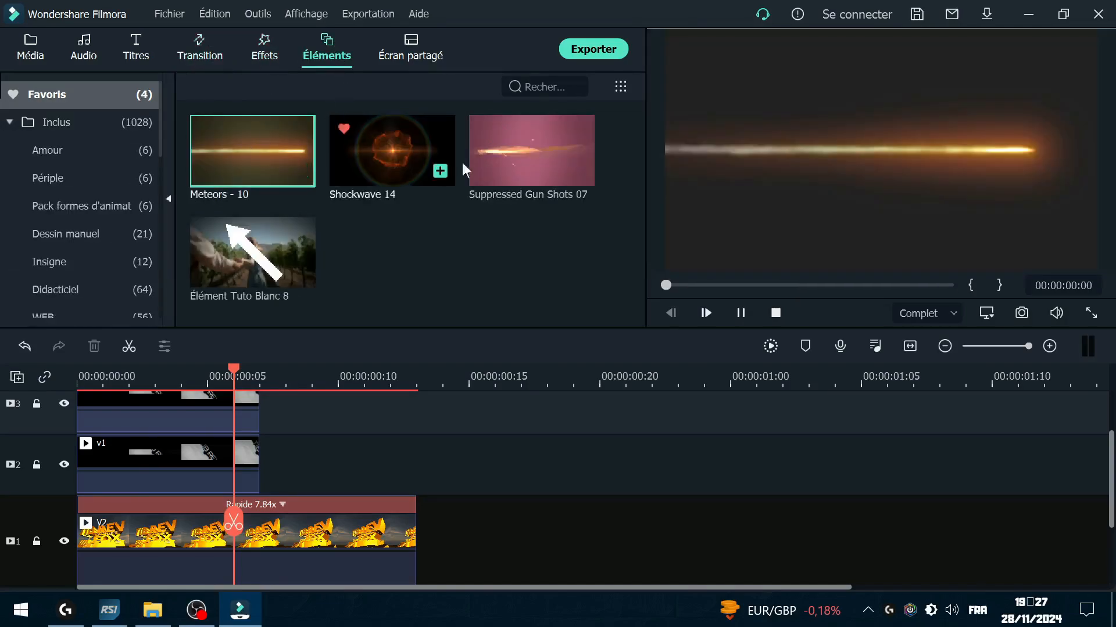
pyautogui.click(403, 154)
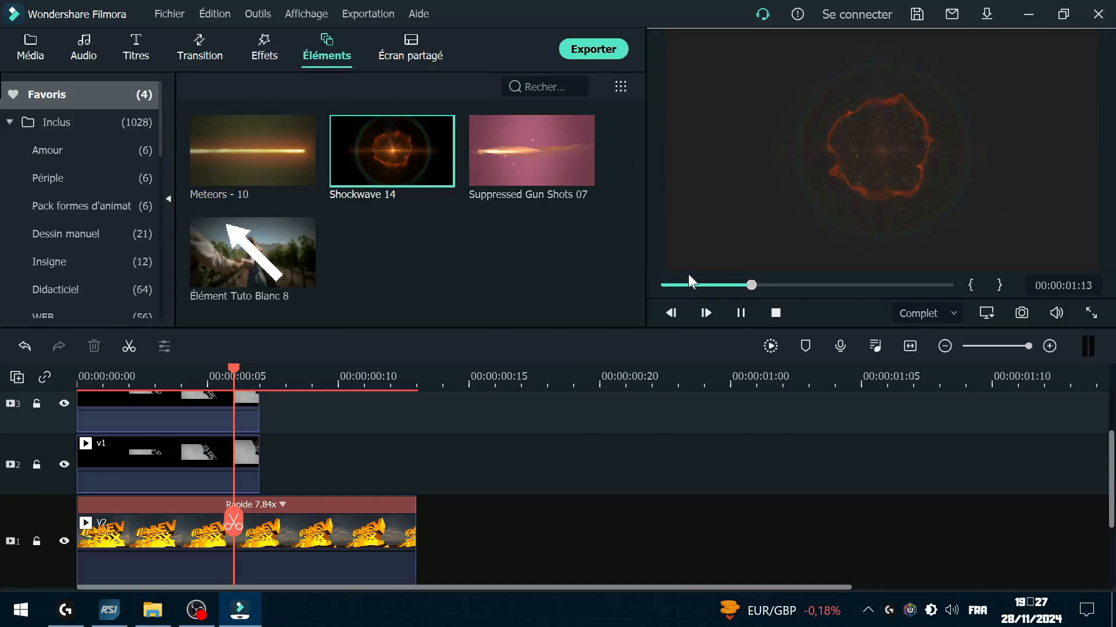
pyautogui.click(740, 314)
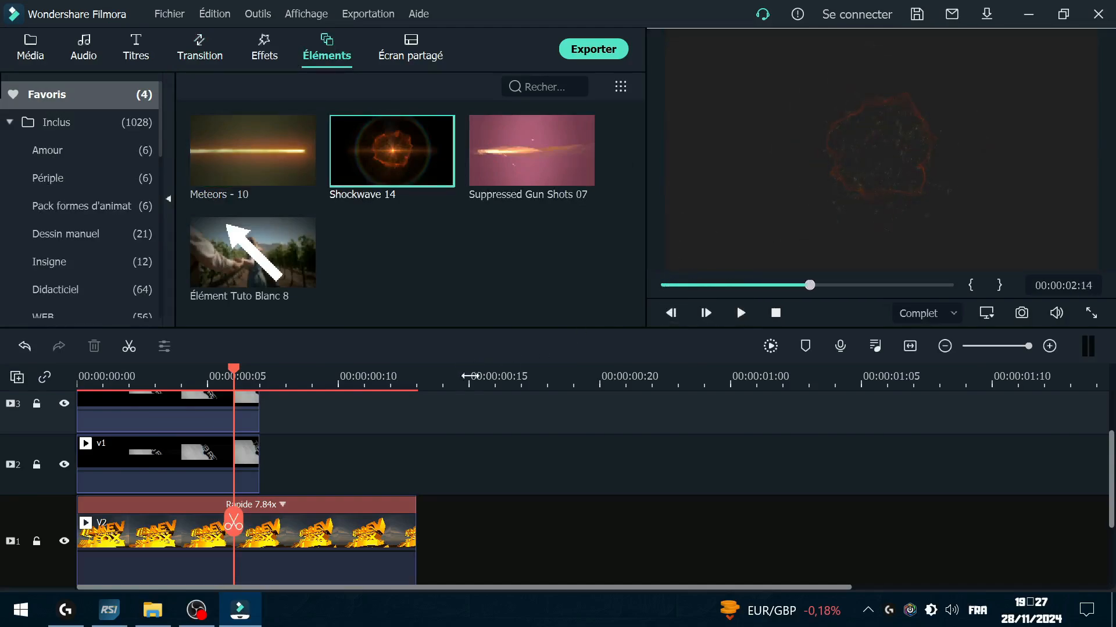